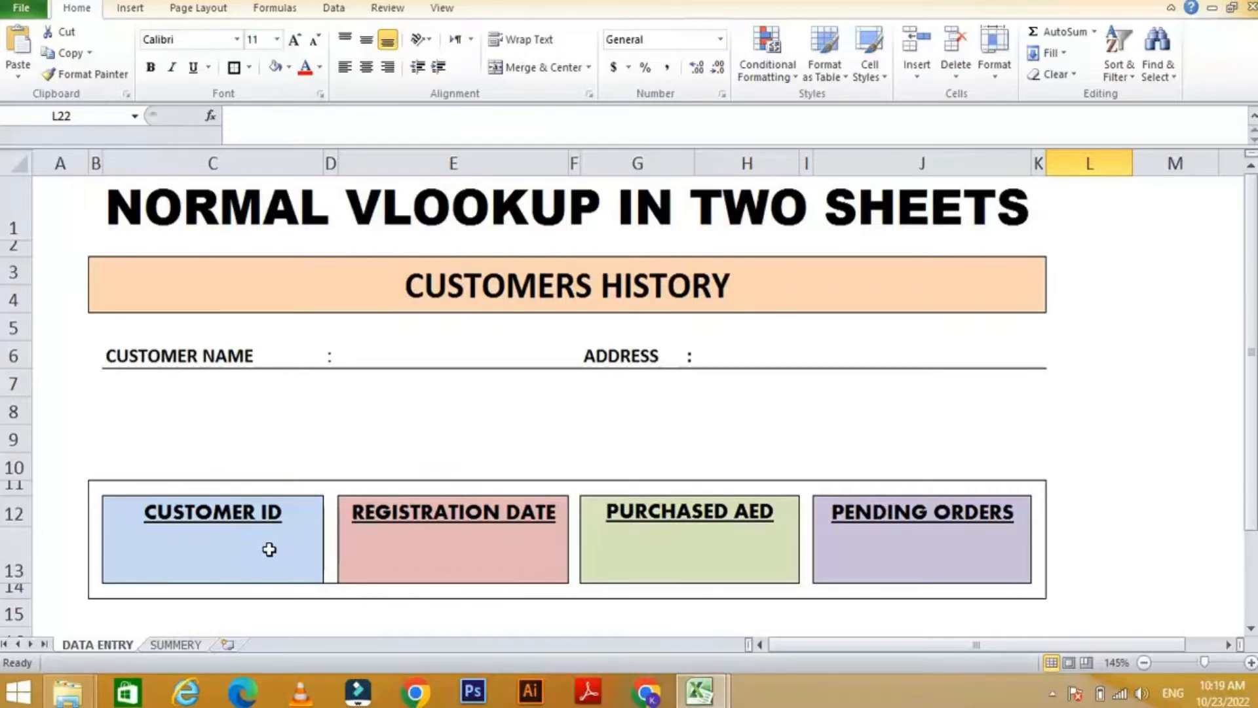
Step: Examine the customers data source table on the SUMMERY sheet, from customer name through address
left_click(172, 645)
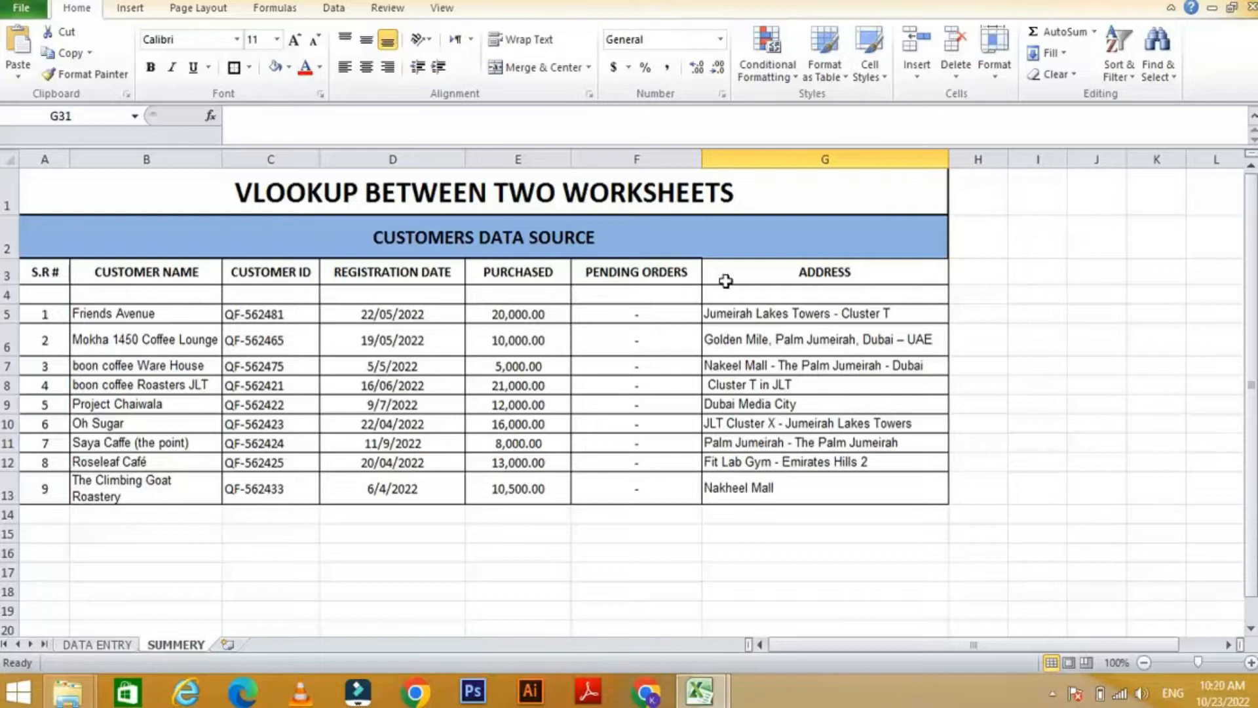
left_click(720, 236)
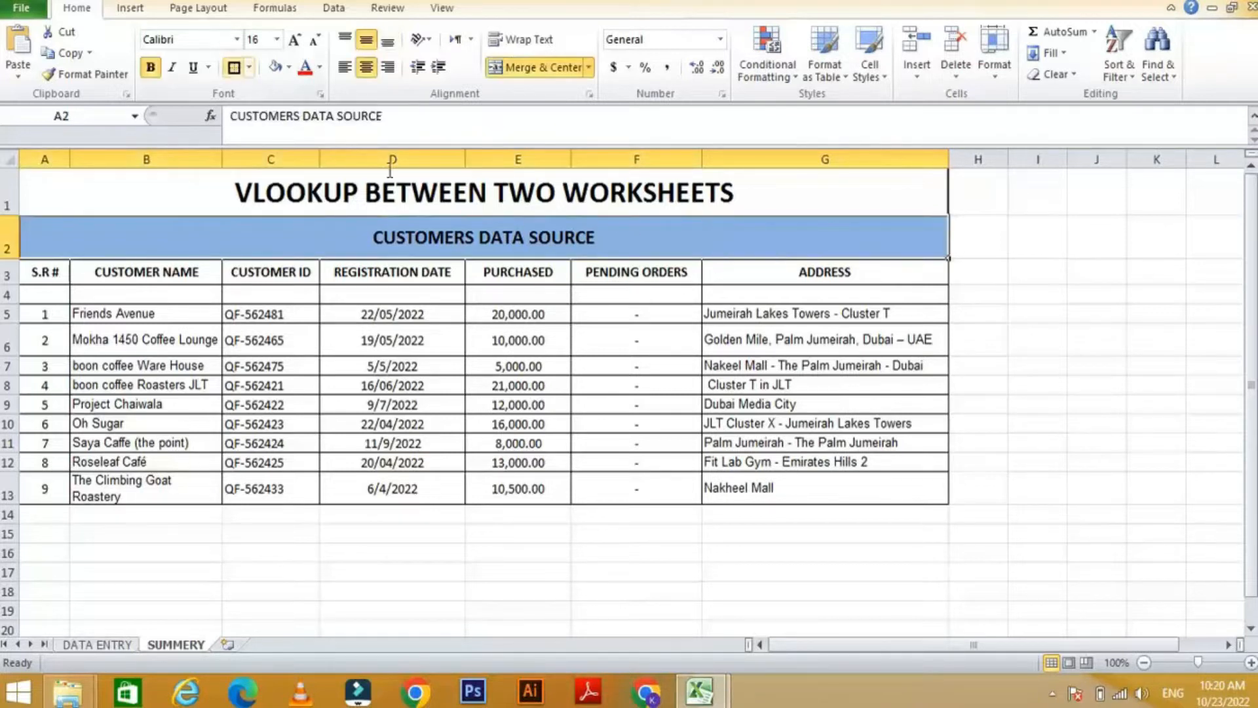
left_click(858, 552)
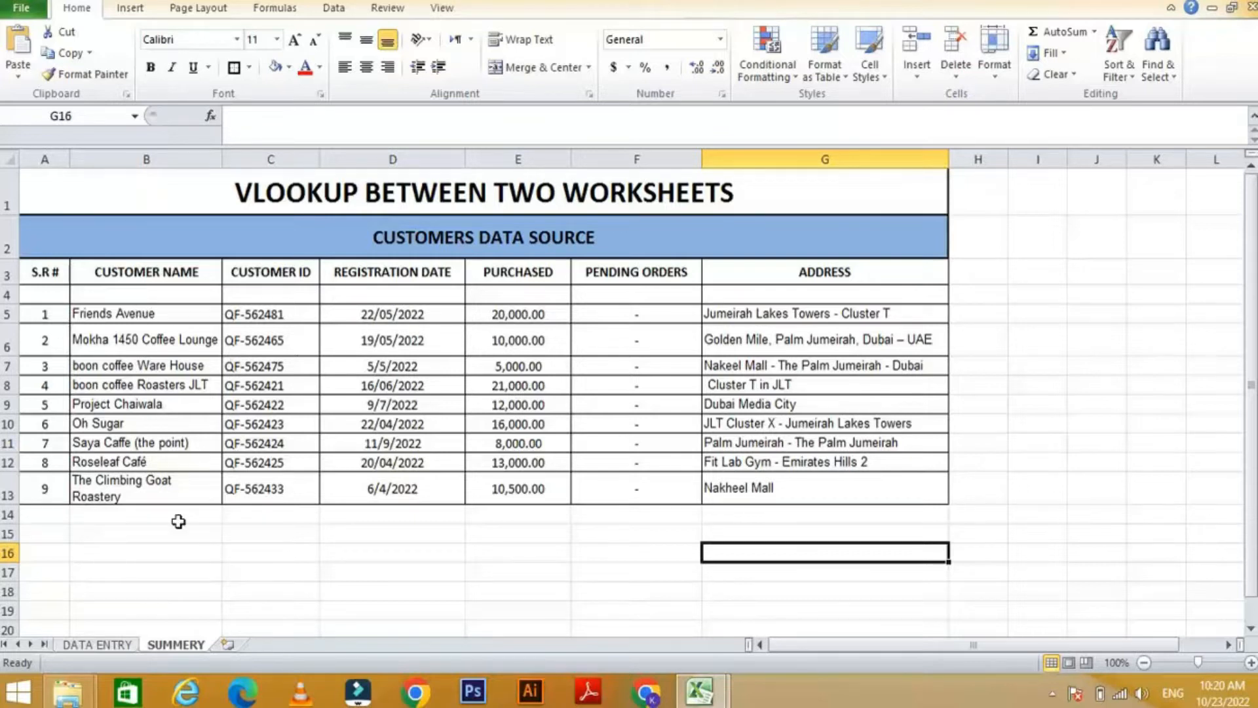
left_click(586, 628)
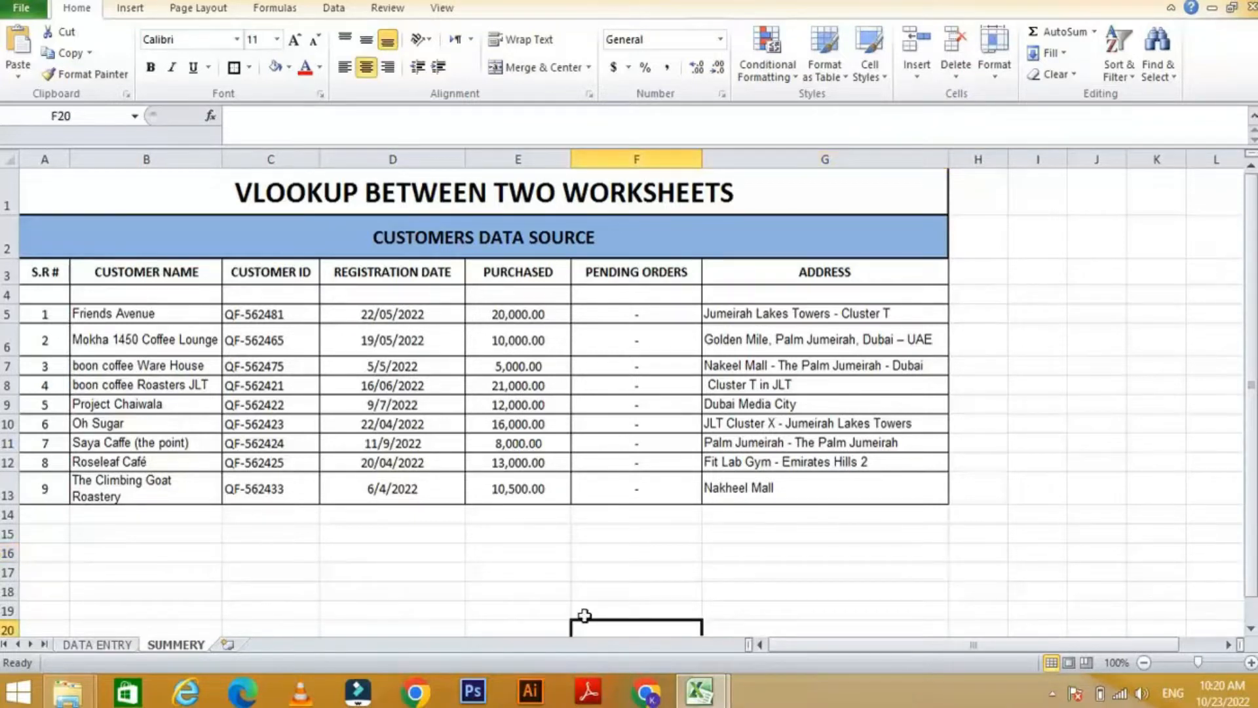
Step: Review the empty customer name, address, customer ID, registration date, purchased and pending orders fields on the DATA ENTRY sheet
left_click(99, 645)
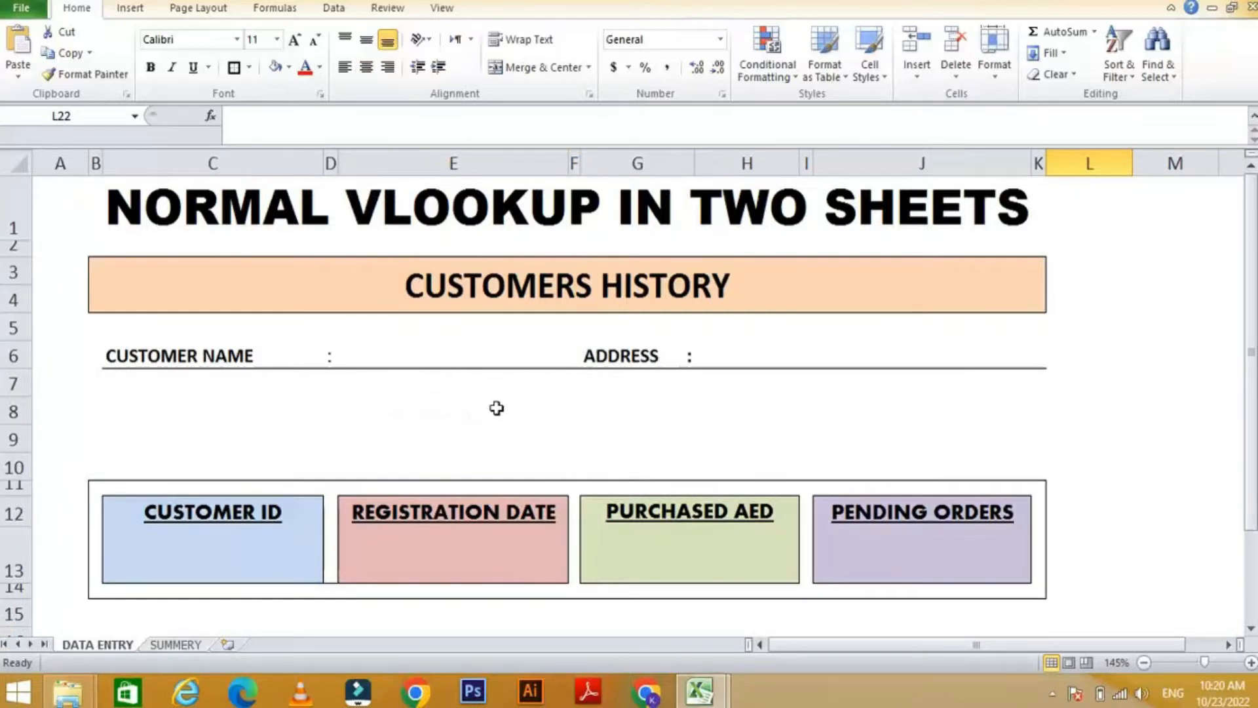
left_click(200, 357)
left_click(422, 352)
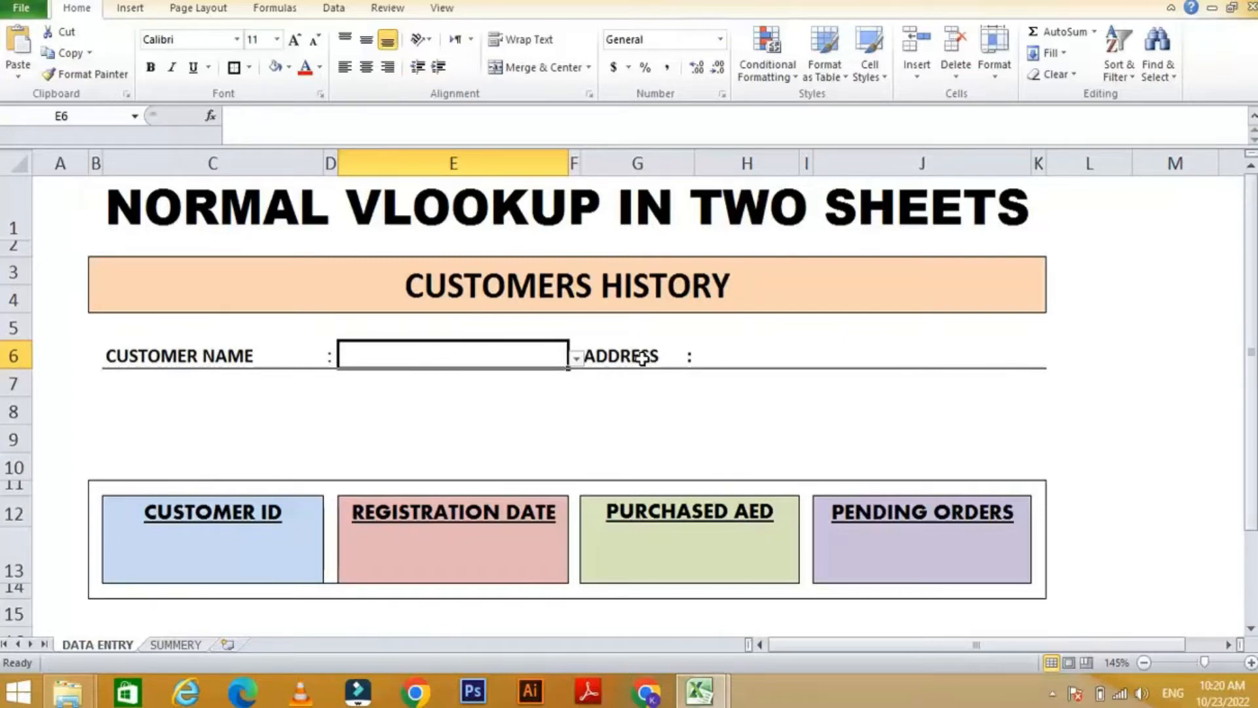
left_click(790, 358)
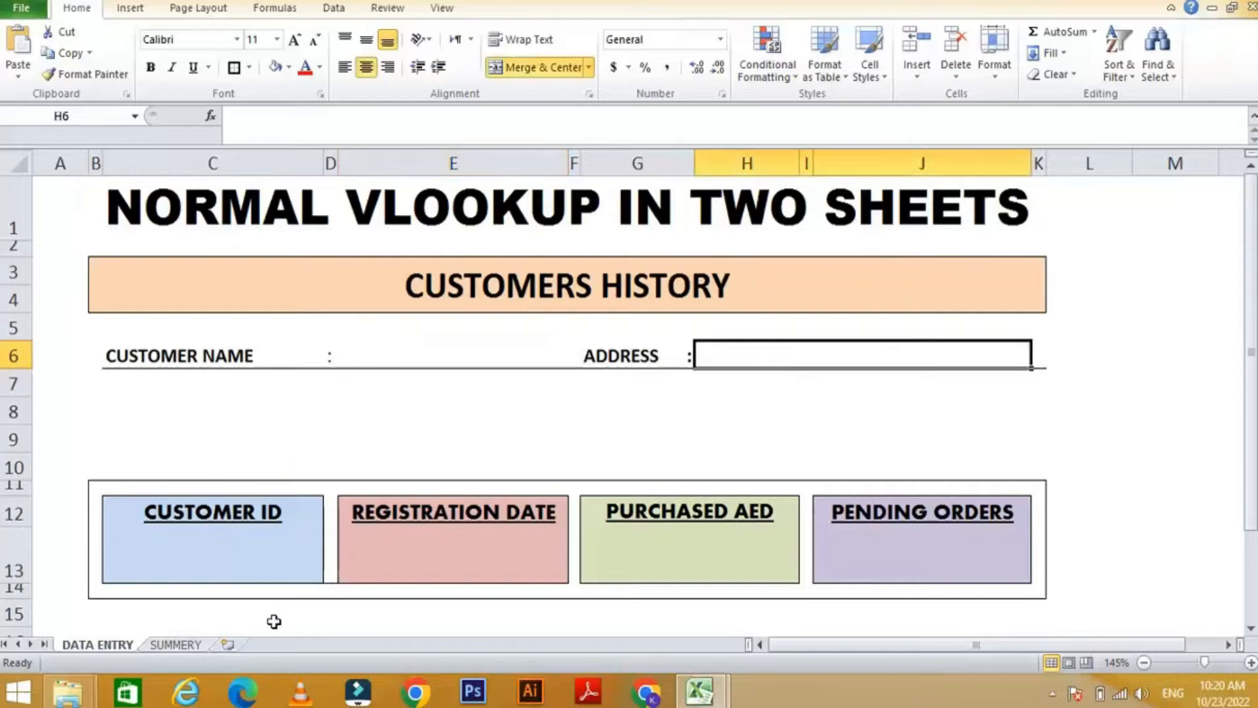
left_click(216, 553)
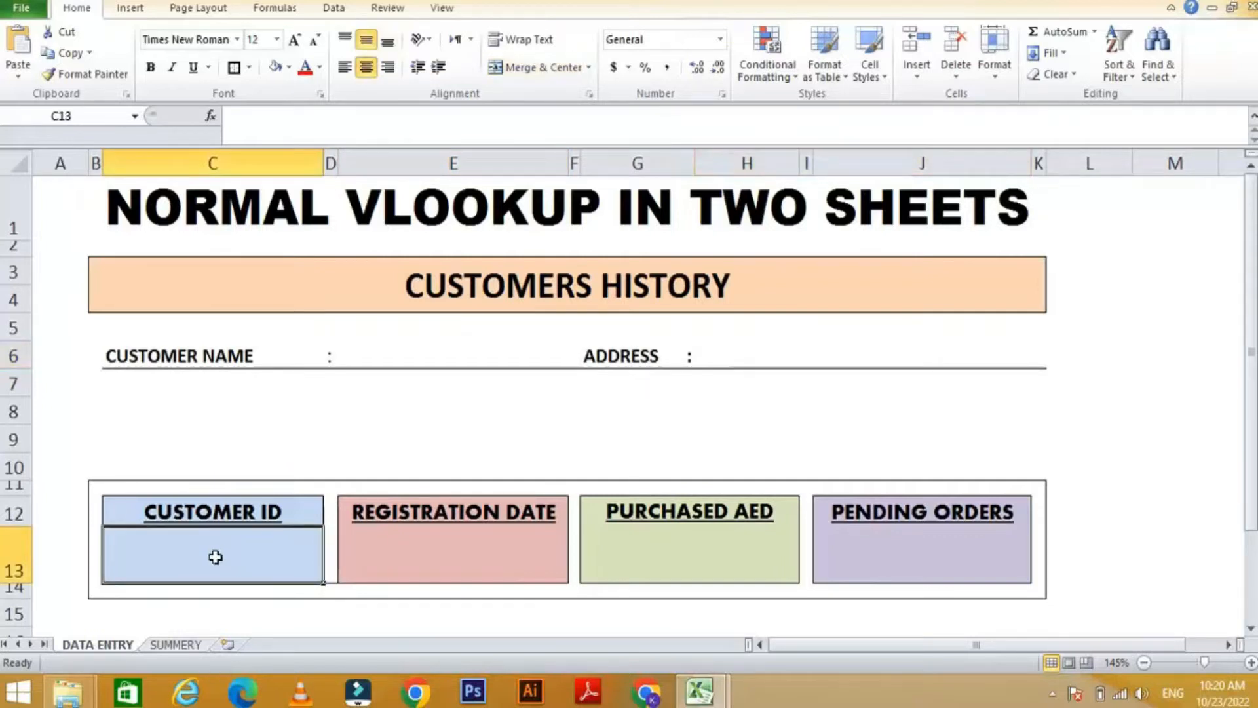
left_click(454, 568)
left_click(685, 556)
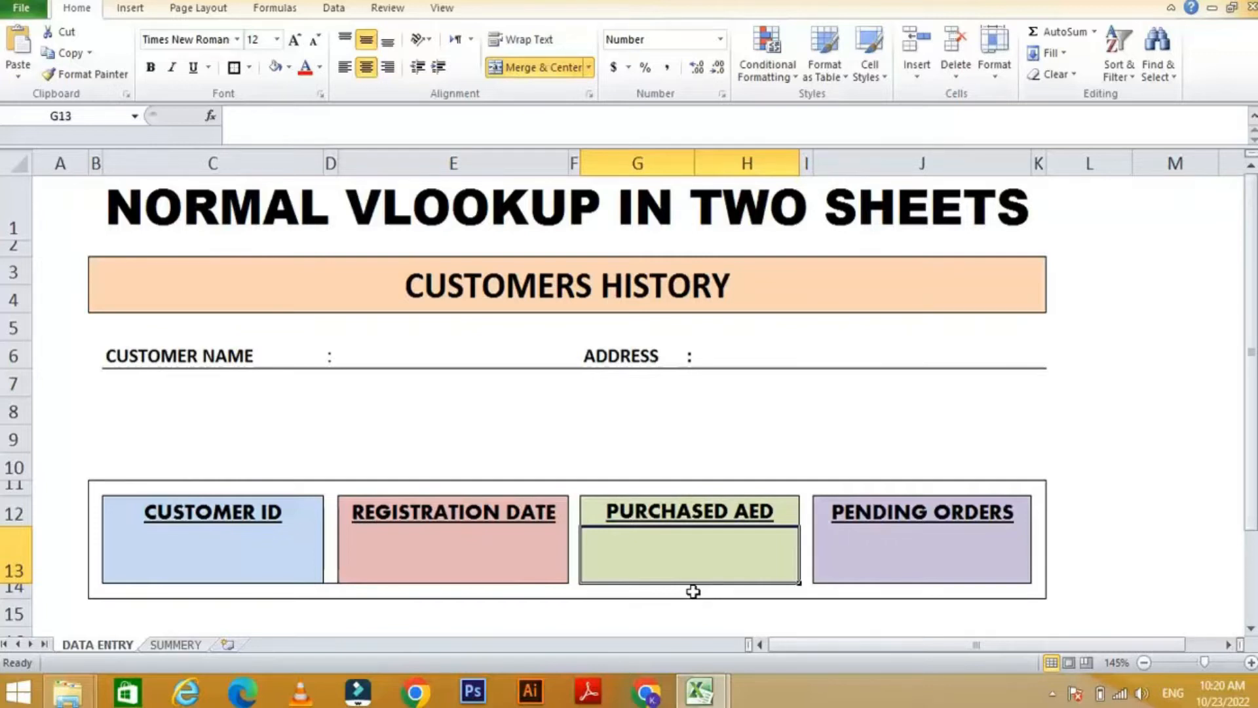
left_click(920, 559)
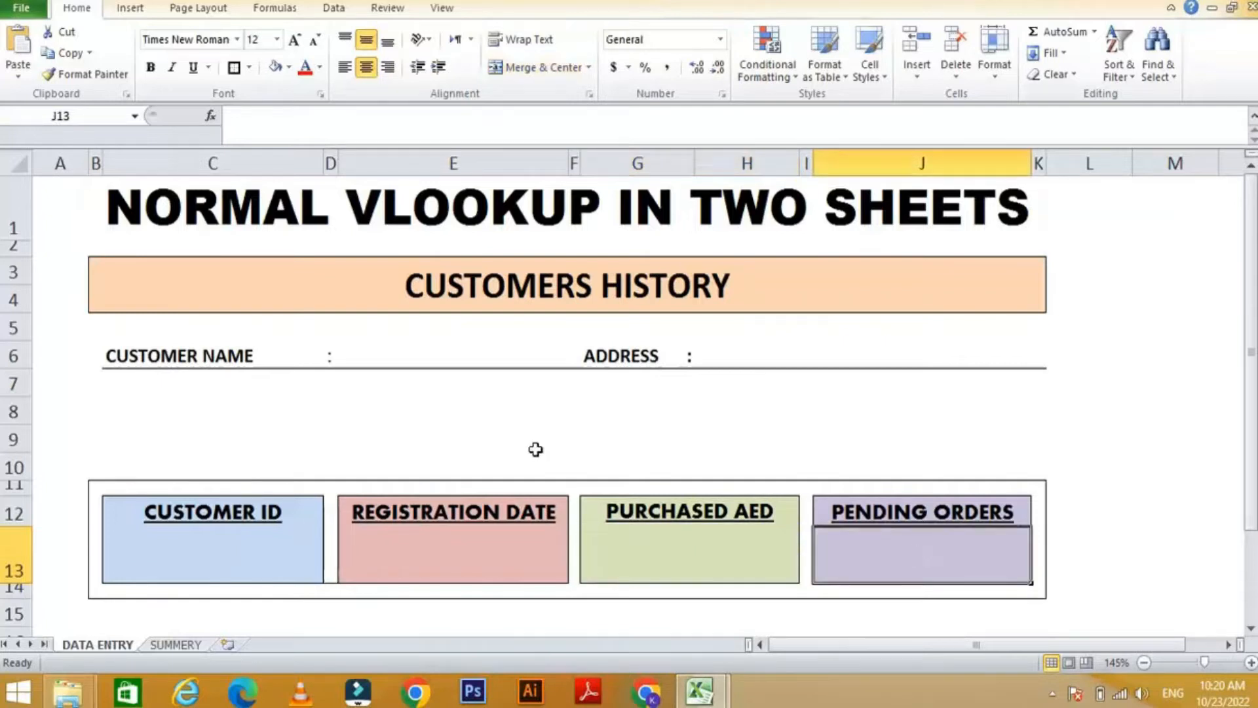
Step: Clear all existing data validation settings from the customer name cell E6 on the DATA ENTRY sheet
left_click(438, 358)
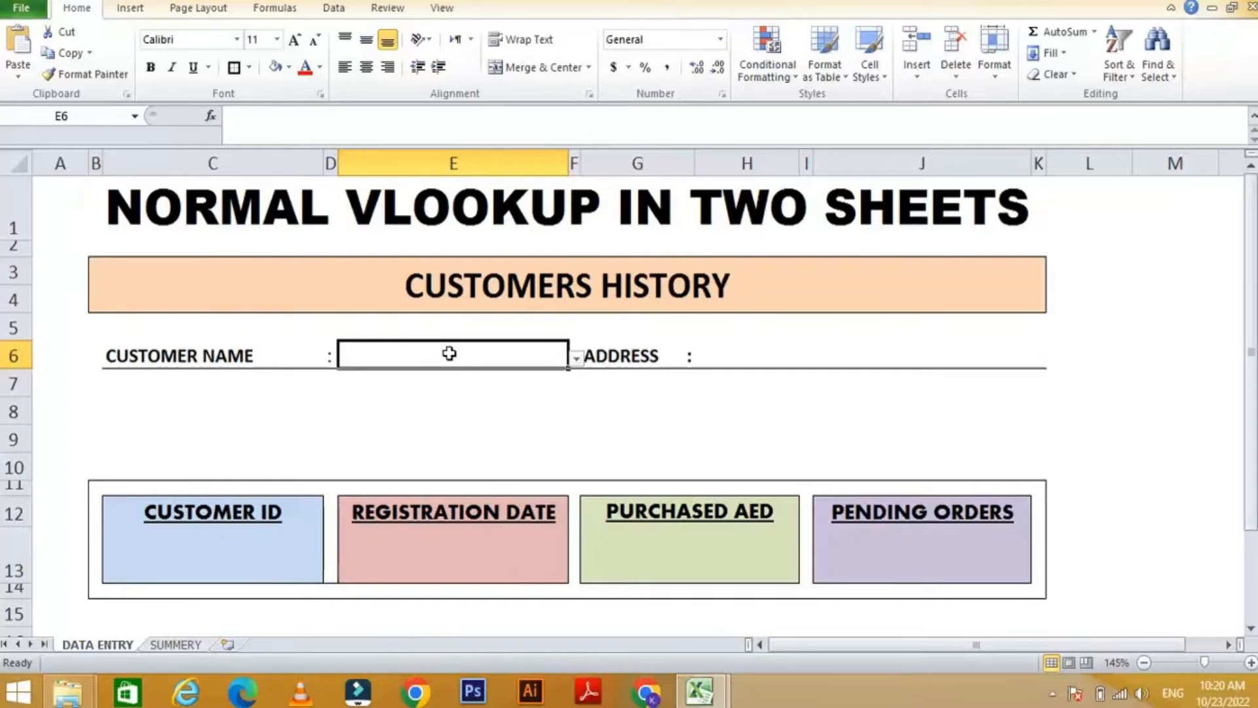
left_click(176, 645)
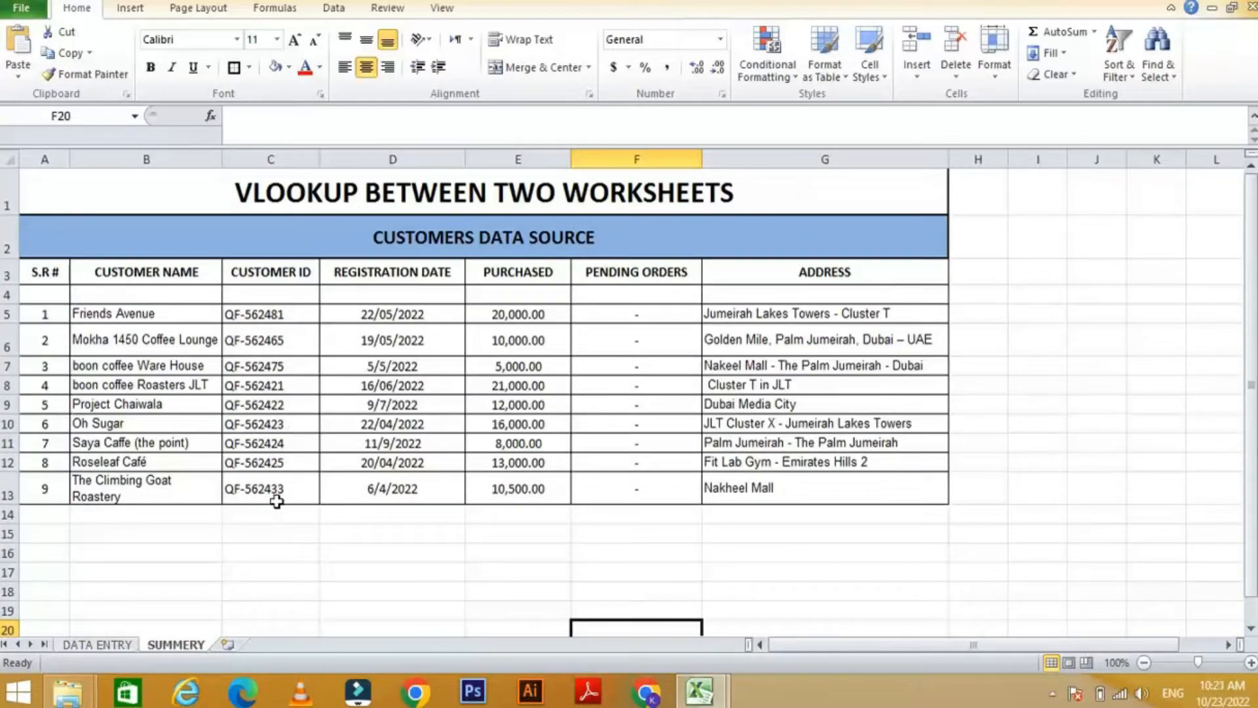
left_click(97, 645)
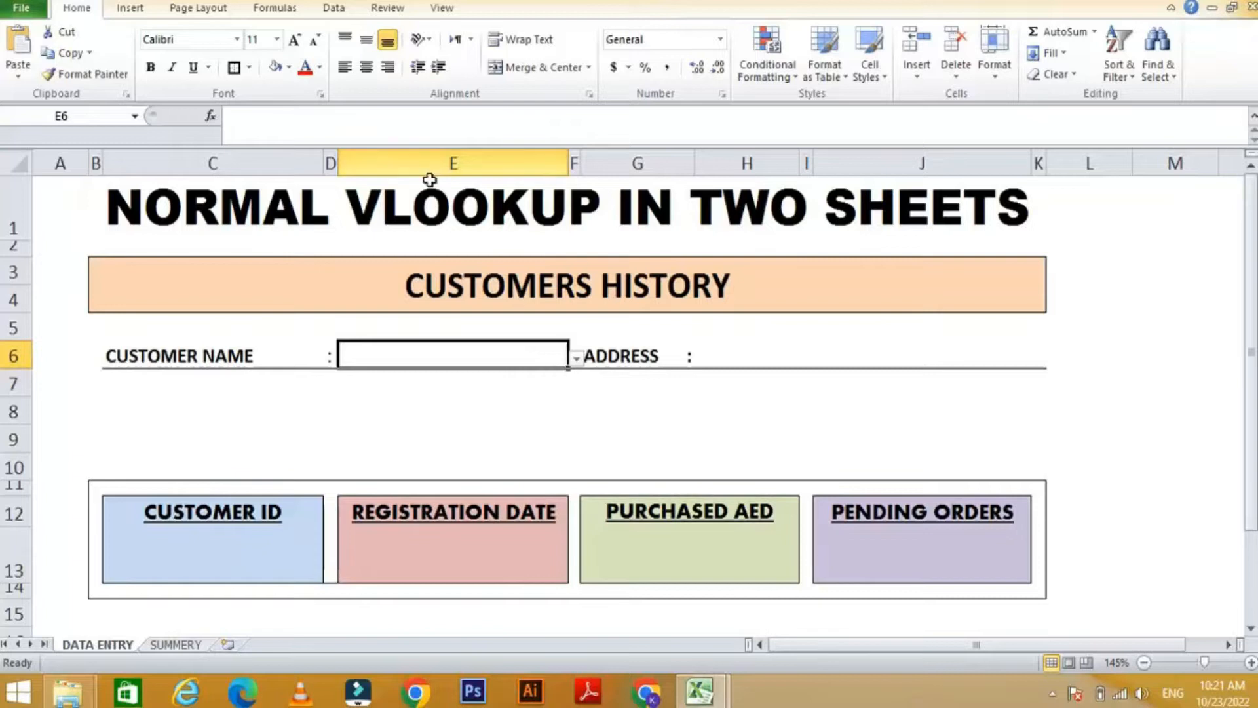
left_click(336, 9)
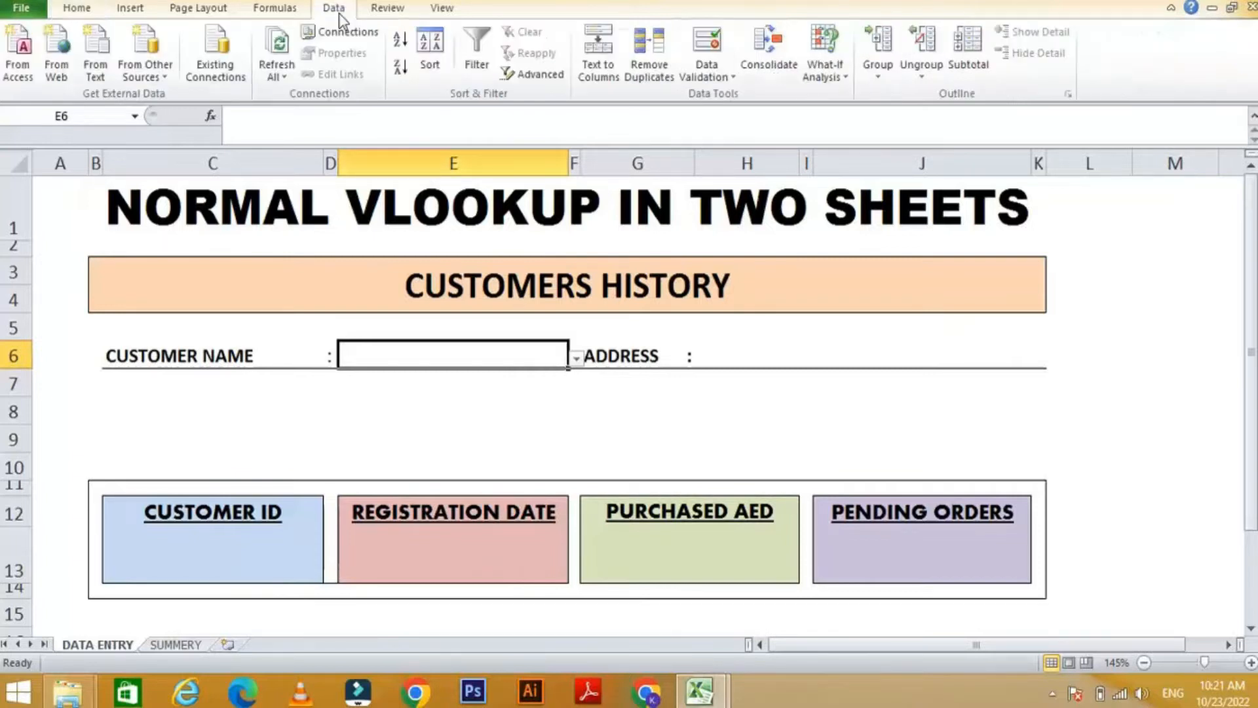
left_click(729, 76)
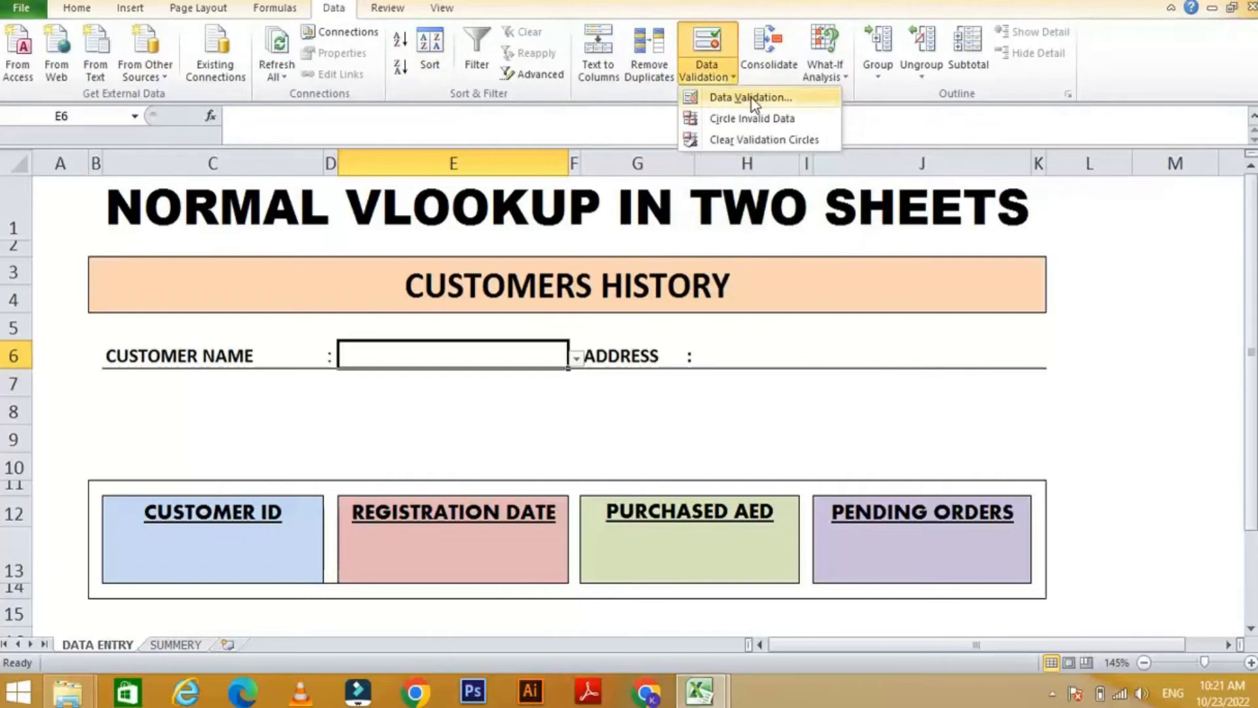
left_click(740, 99)
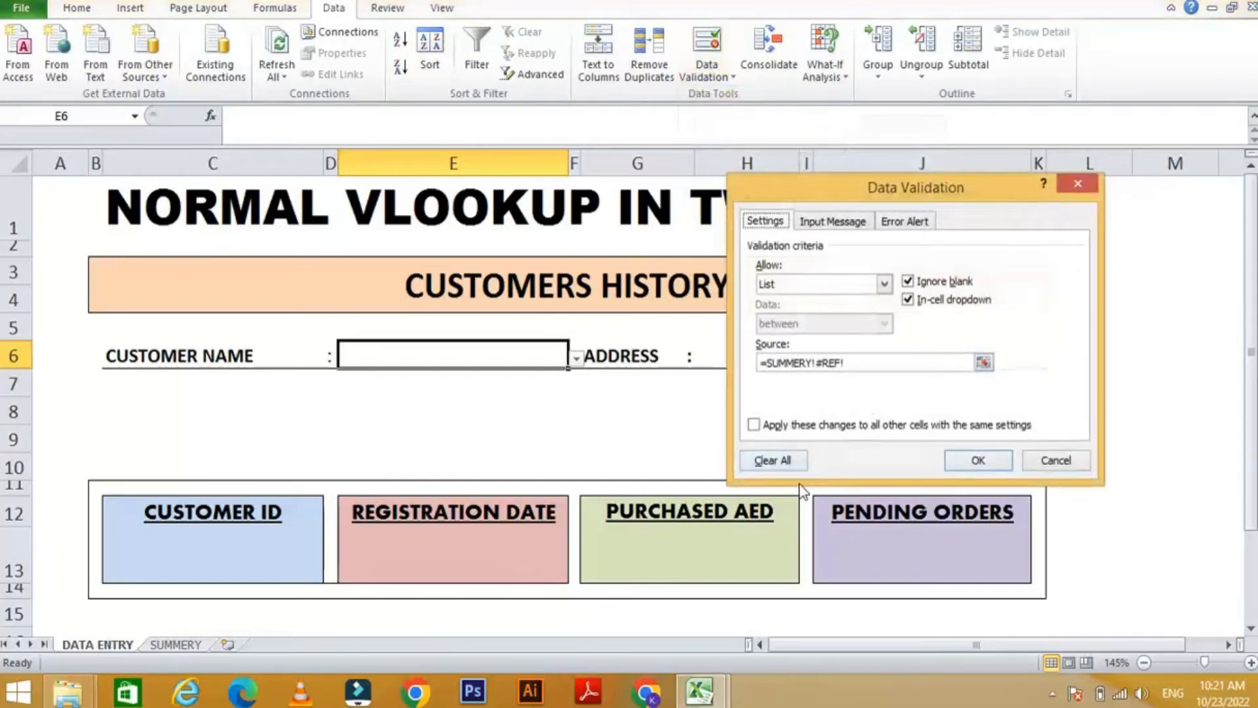
left_click(790, 459)
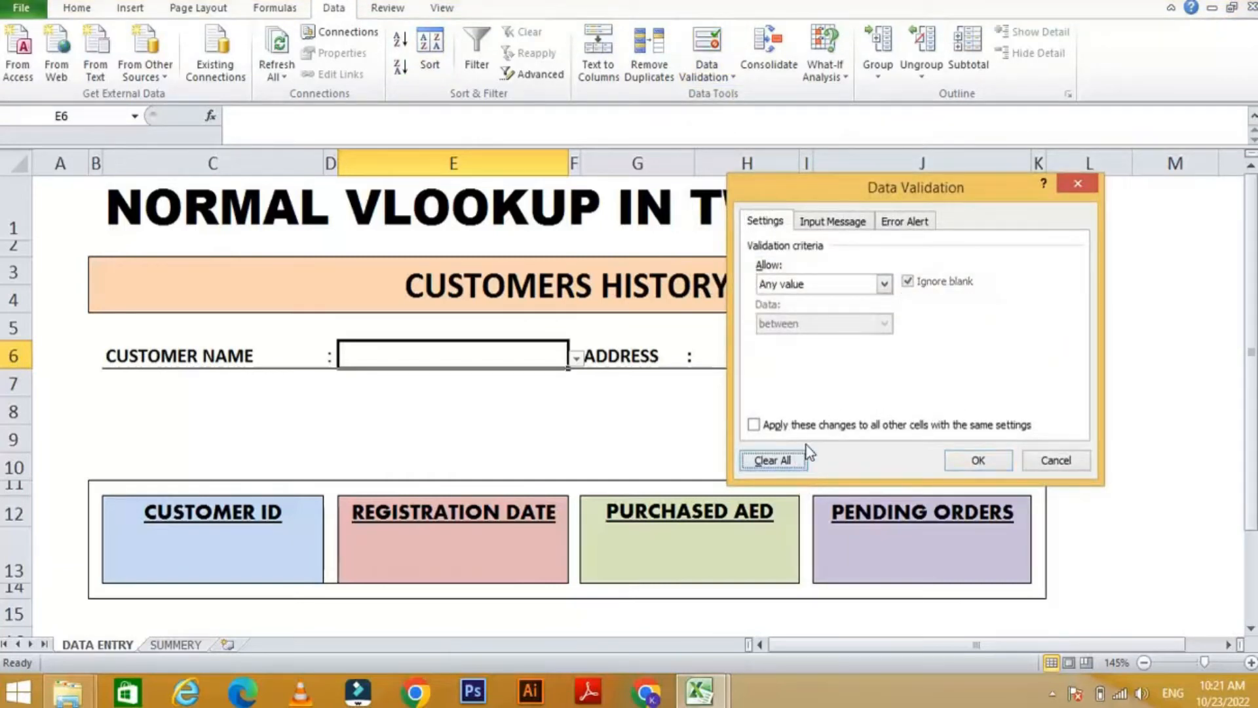
left_click(977, 459)
left_click(506, 410)
Step: Add a List data validation to cell E6 with the source =SUMMERY!$B$5:$B$13
left_click(506, 356)
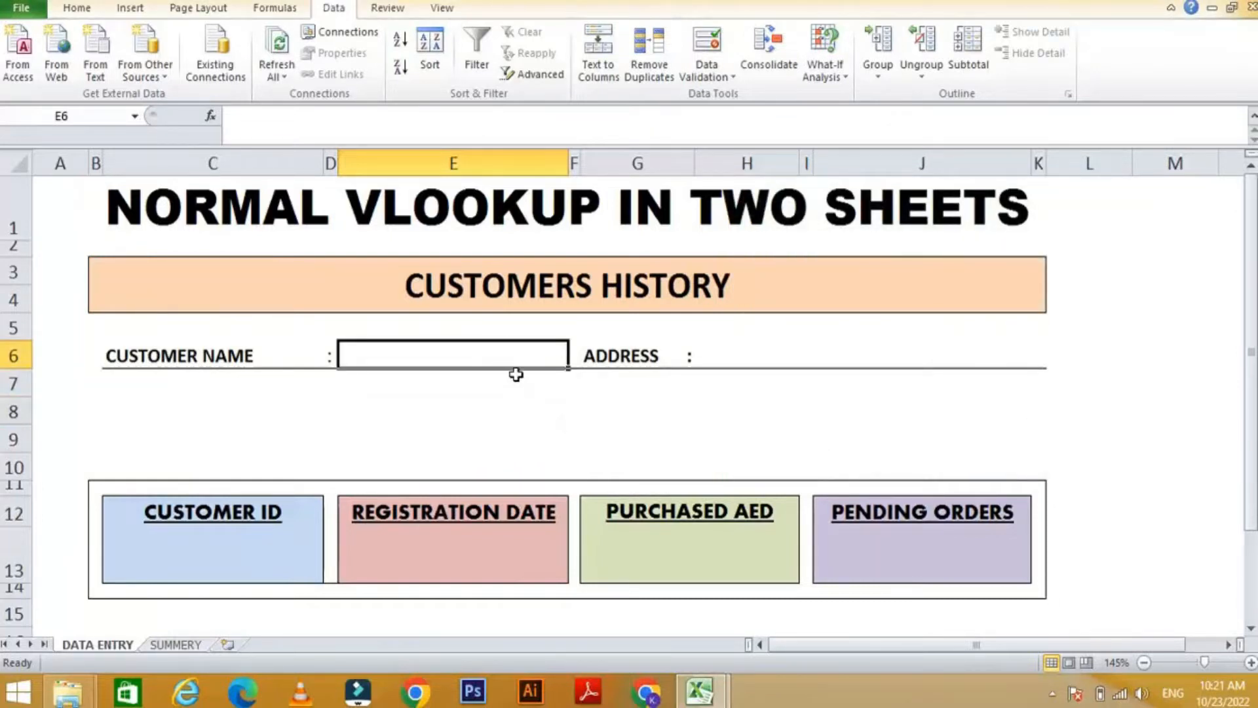
left_click(733, 79)
left_click(739, 99)
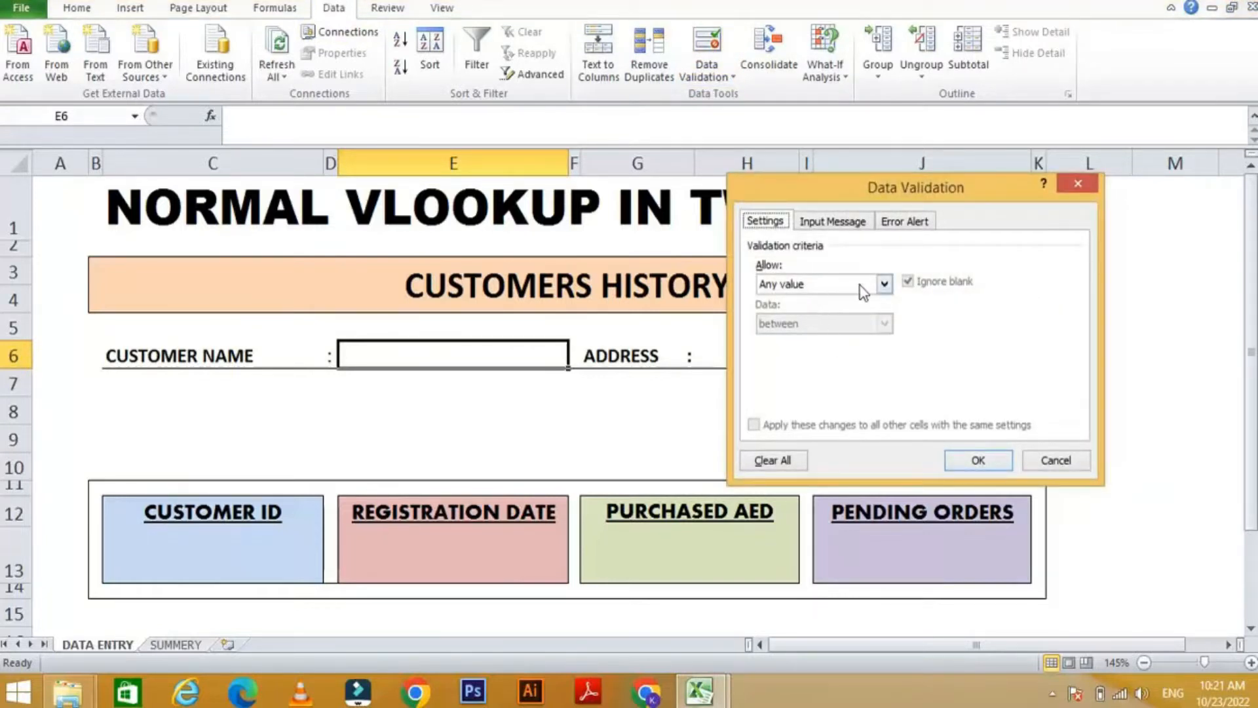
left_click(885, 285)
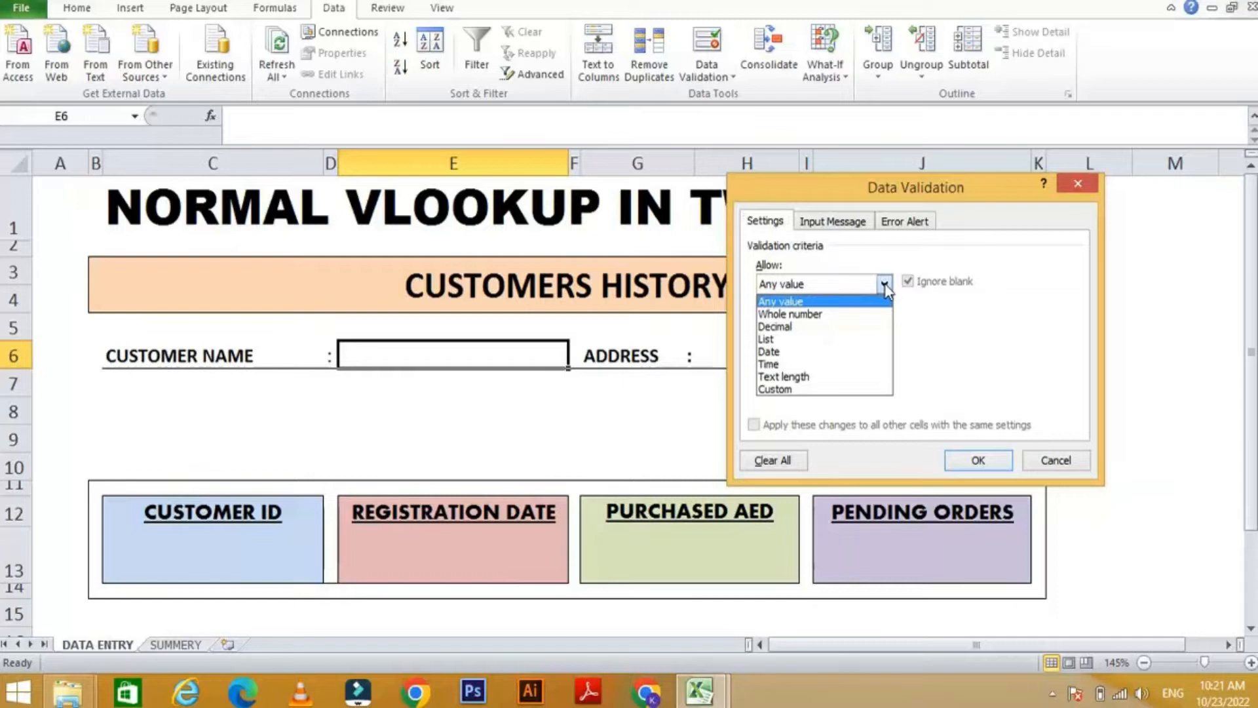
left_click(801, 339)
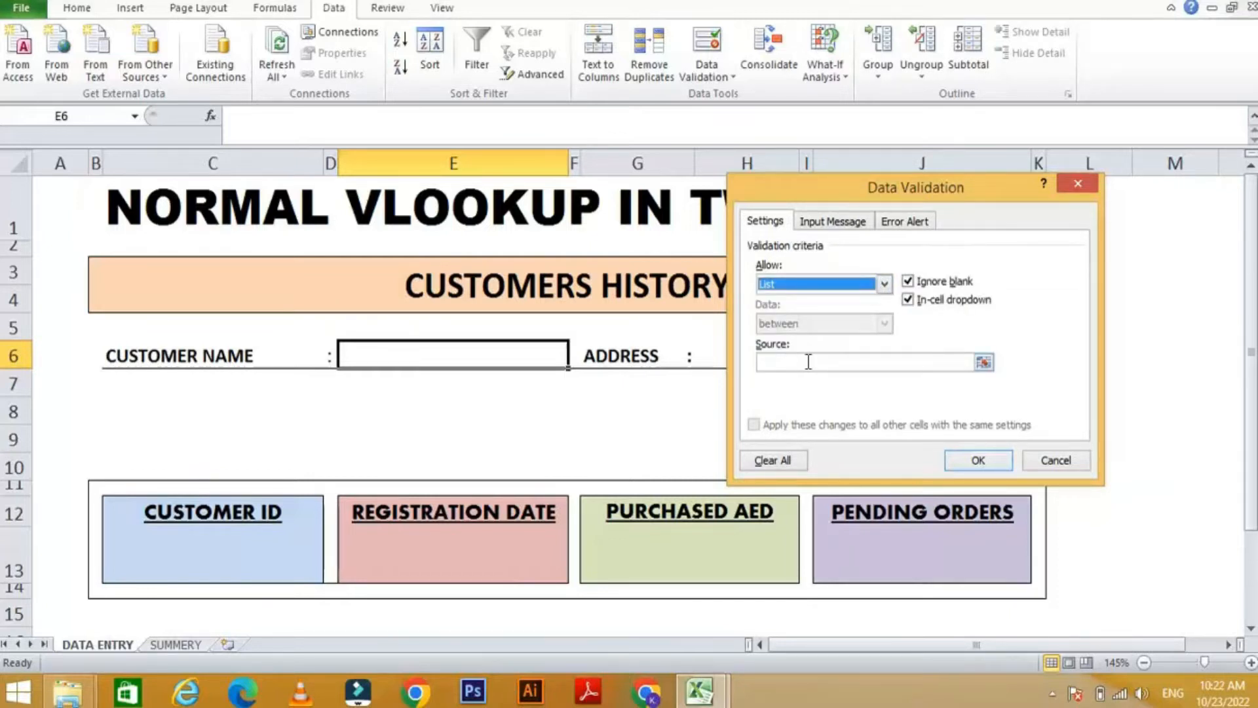
left_click(809, 363)
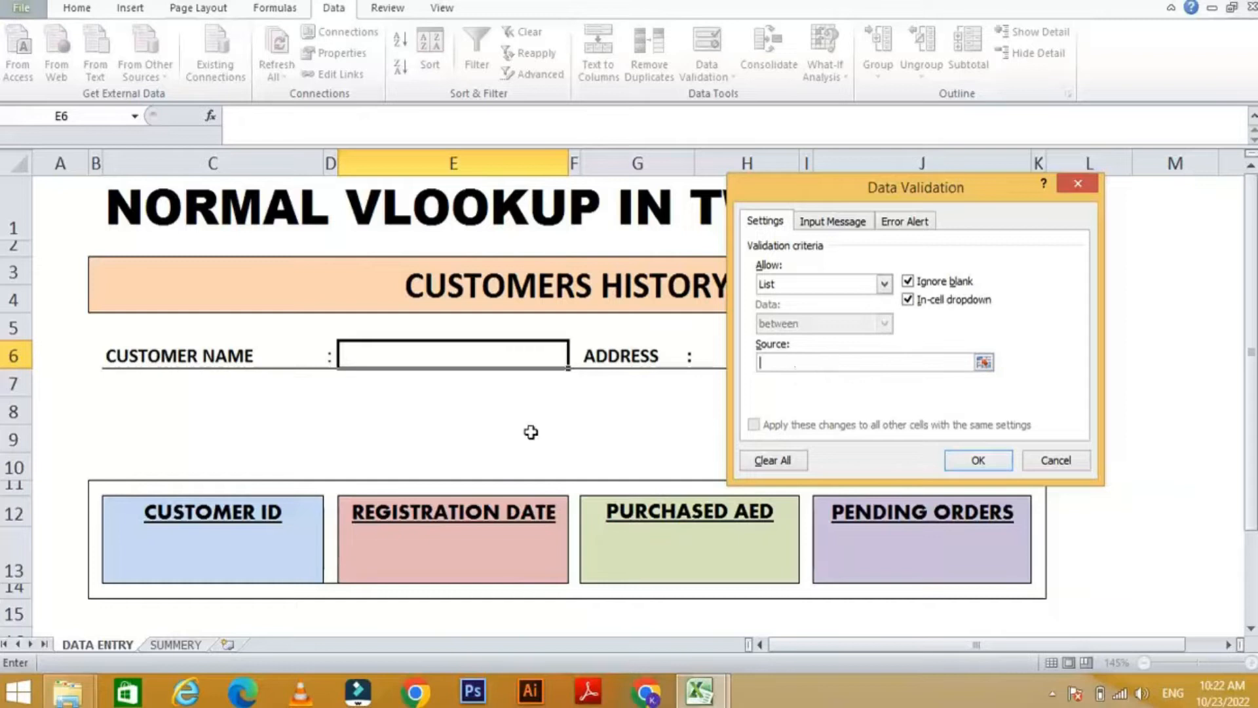
left_click(177, 645)
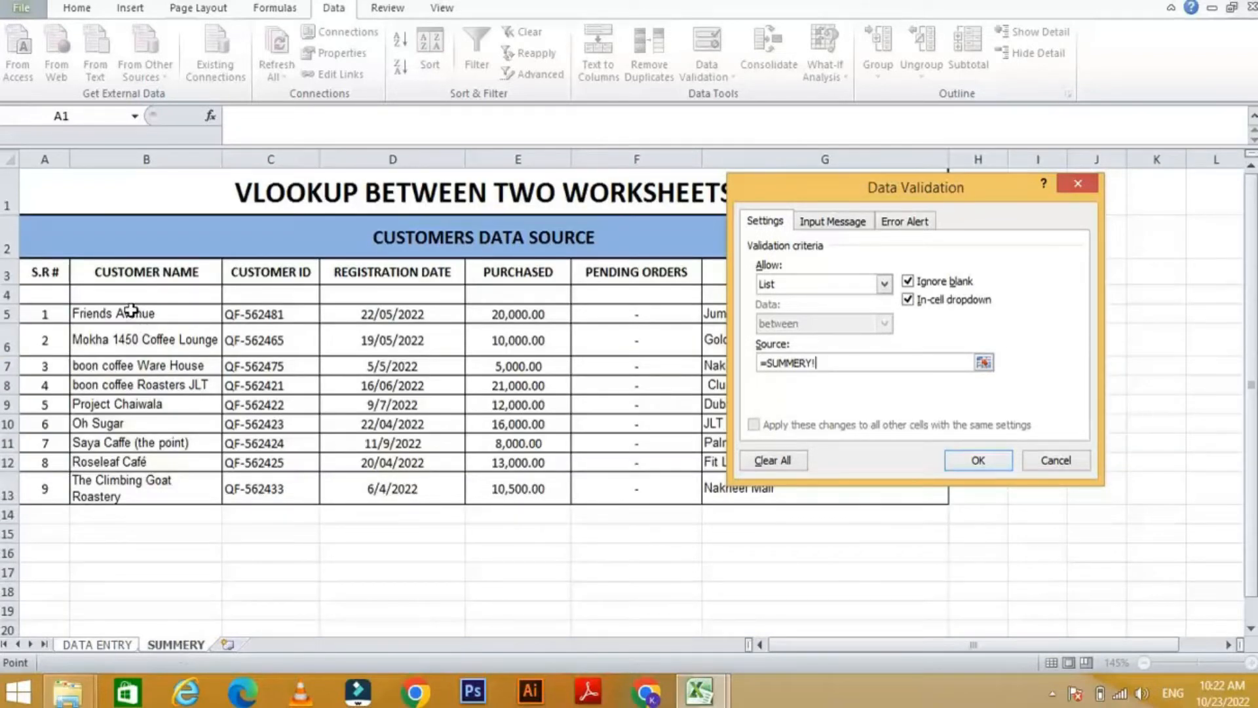
left_click_drag(131, 311, 132, 493)
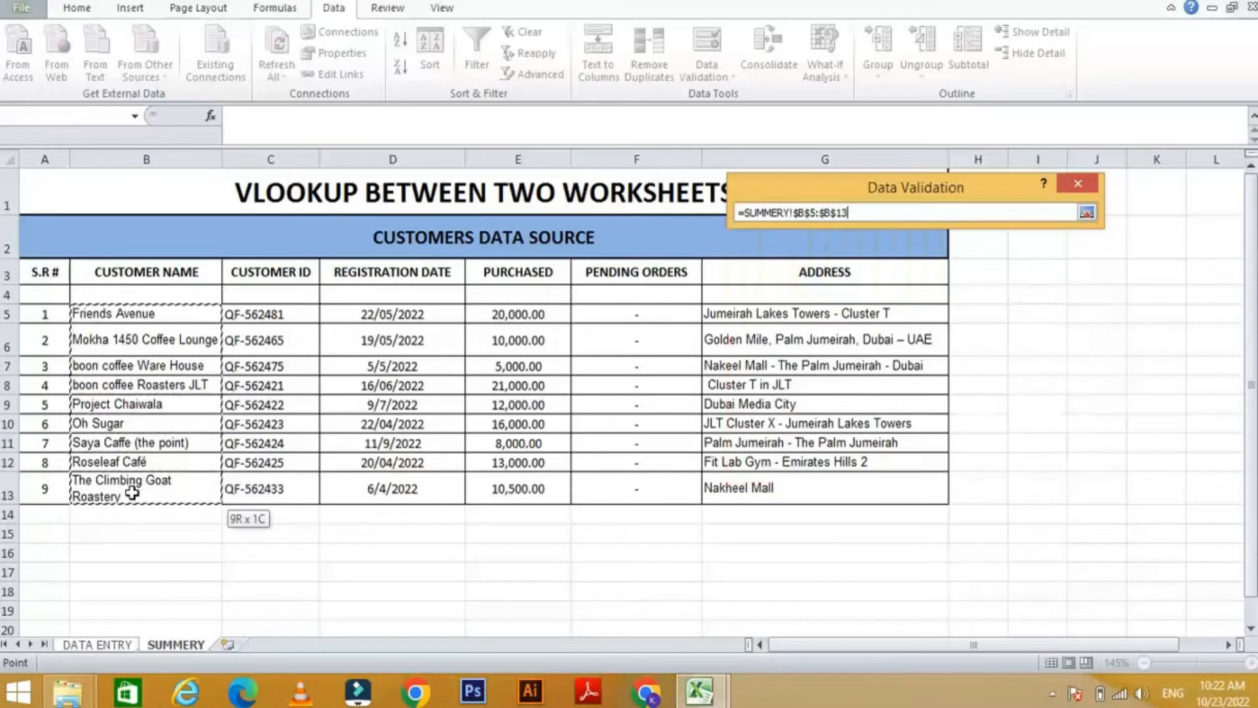
left_click_drag(133, 493, 125, 493)
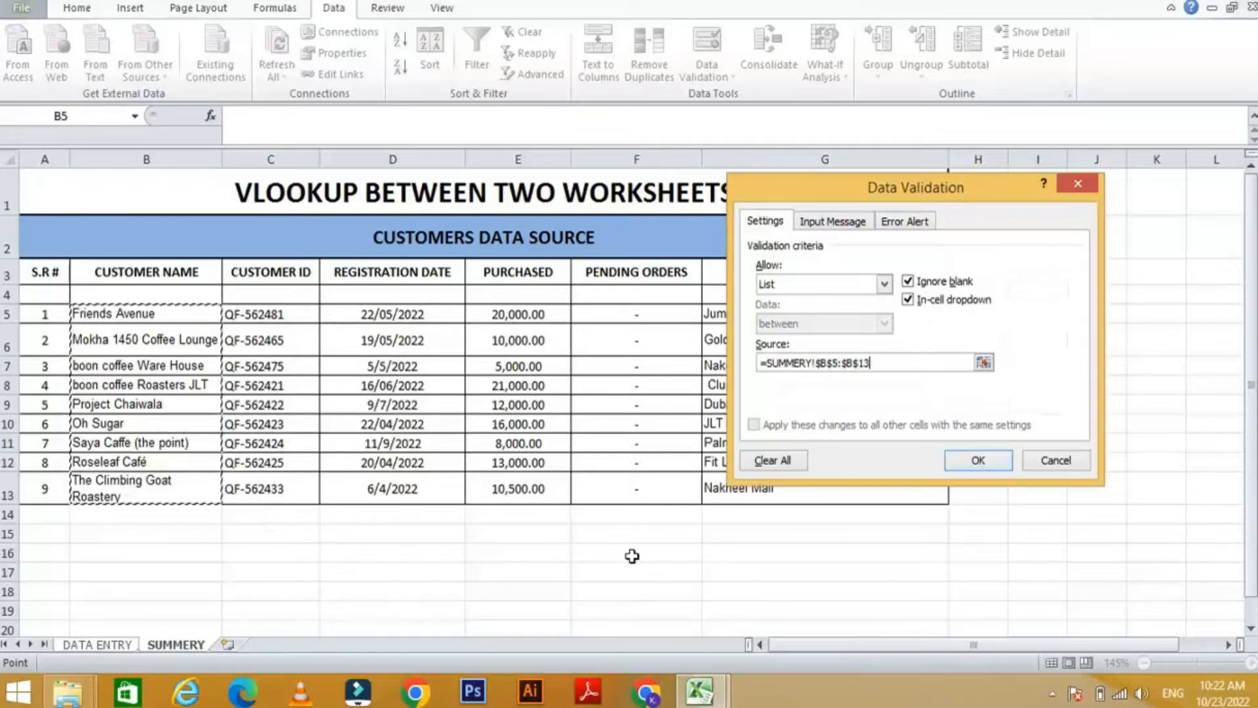
left_click(977, 461)
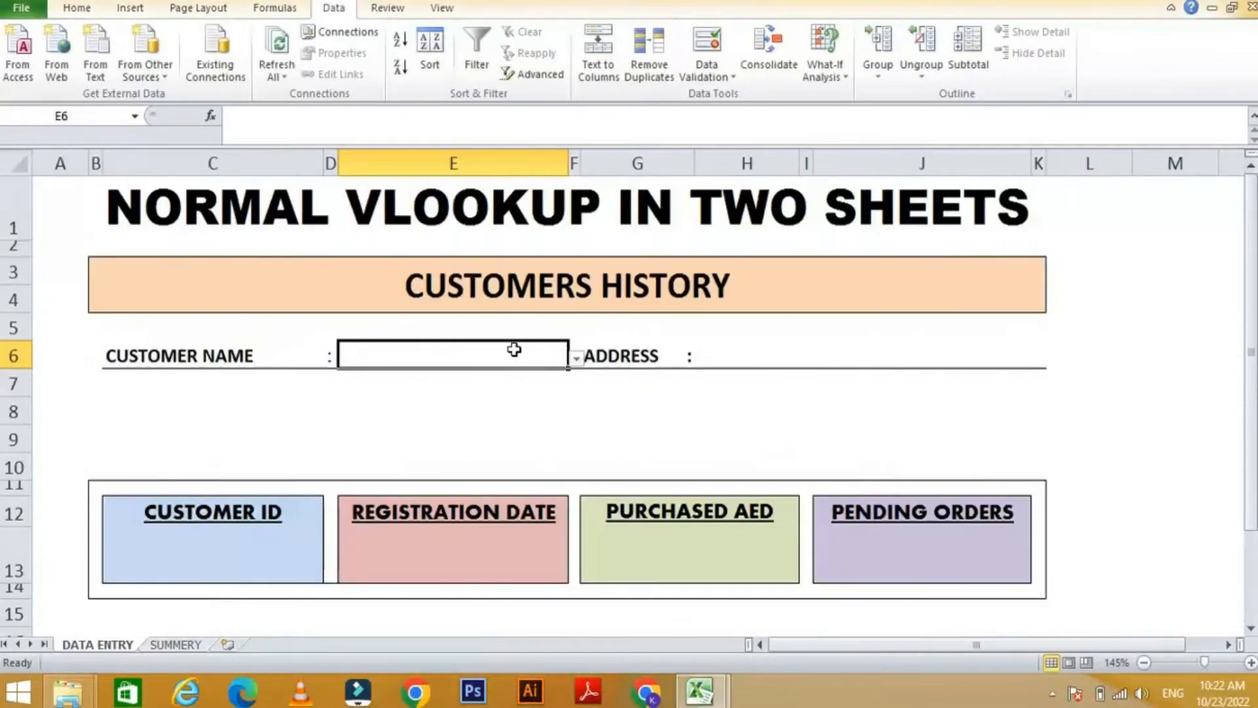
Step: Test the customer name list in E6 by browsing its entries and choosing boon coffee Ware House
left_click(576, 360)
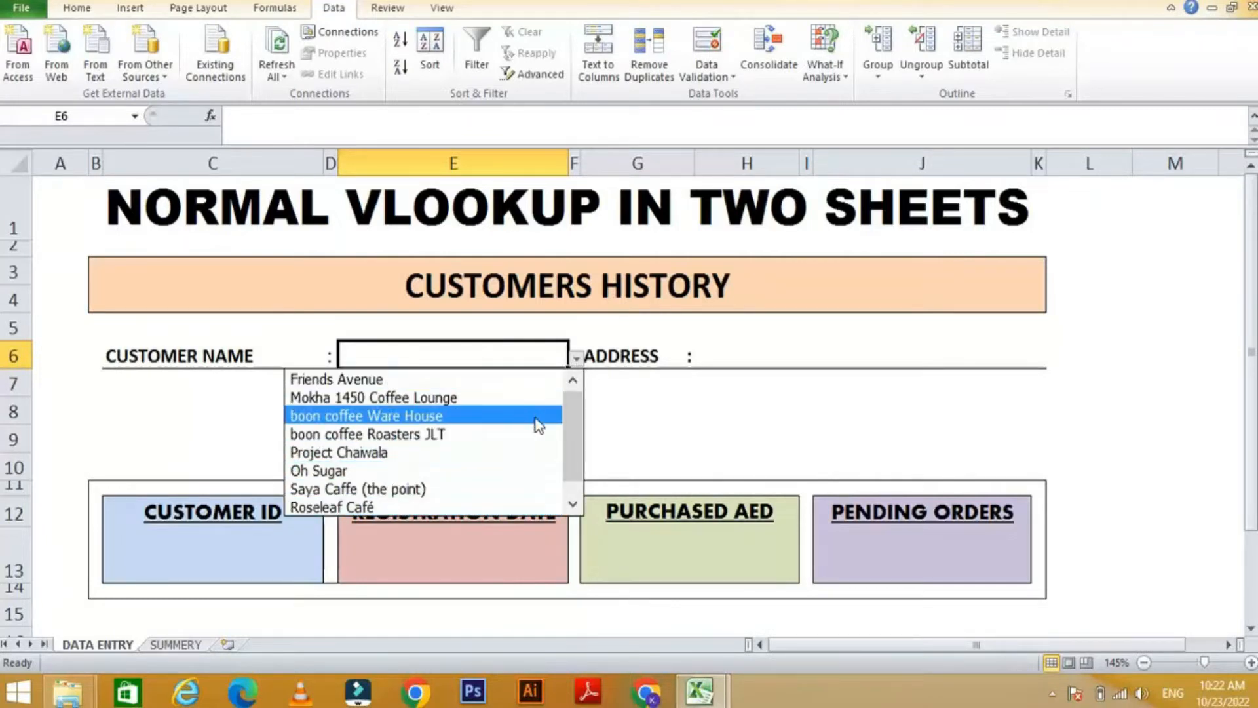
left_click_drag(575, 434, 567, 479)
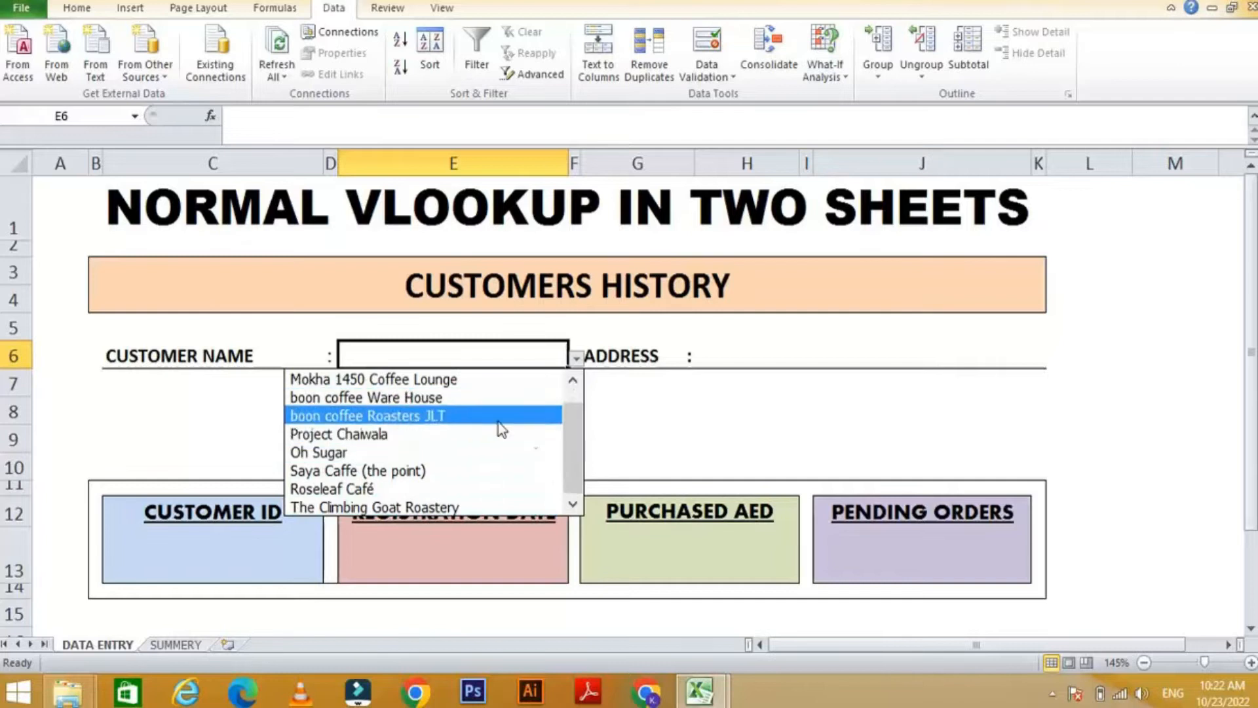
left_click_drag(572, 438, 570, 392)
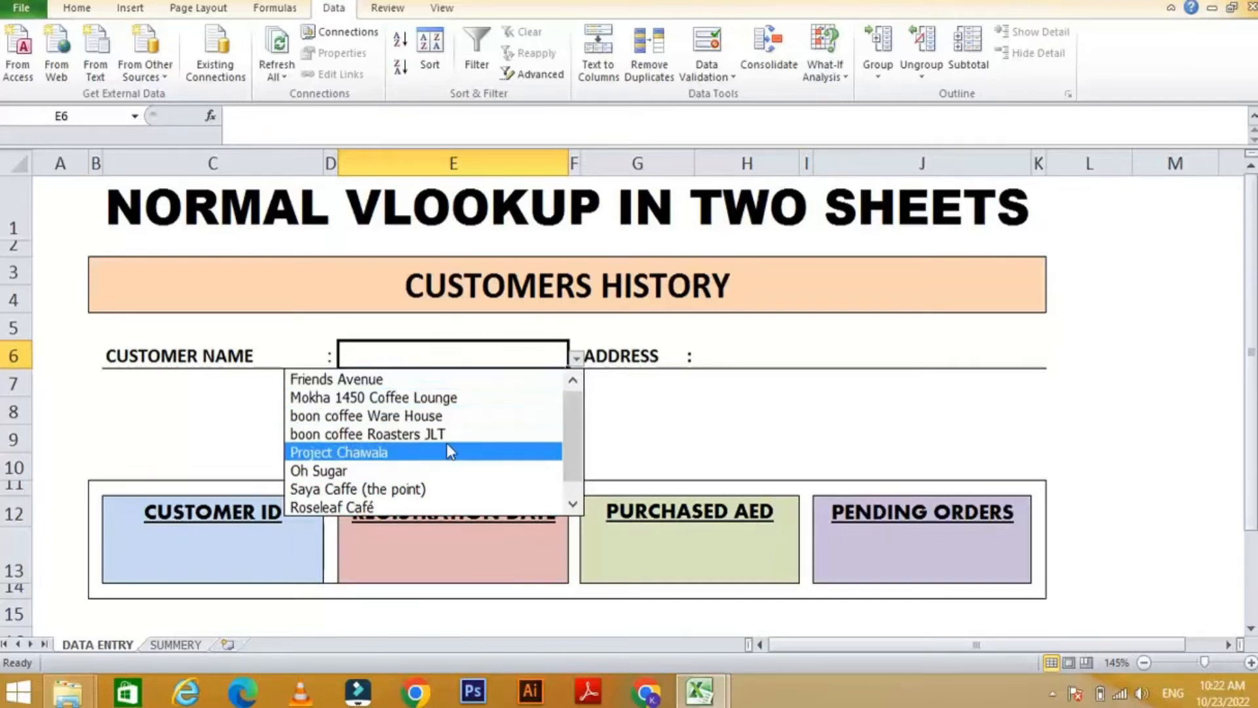
left_click_drag(579, 425, 569, 463)
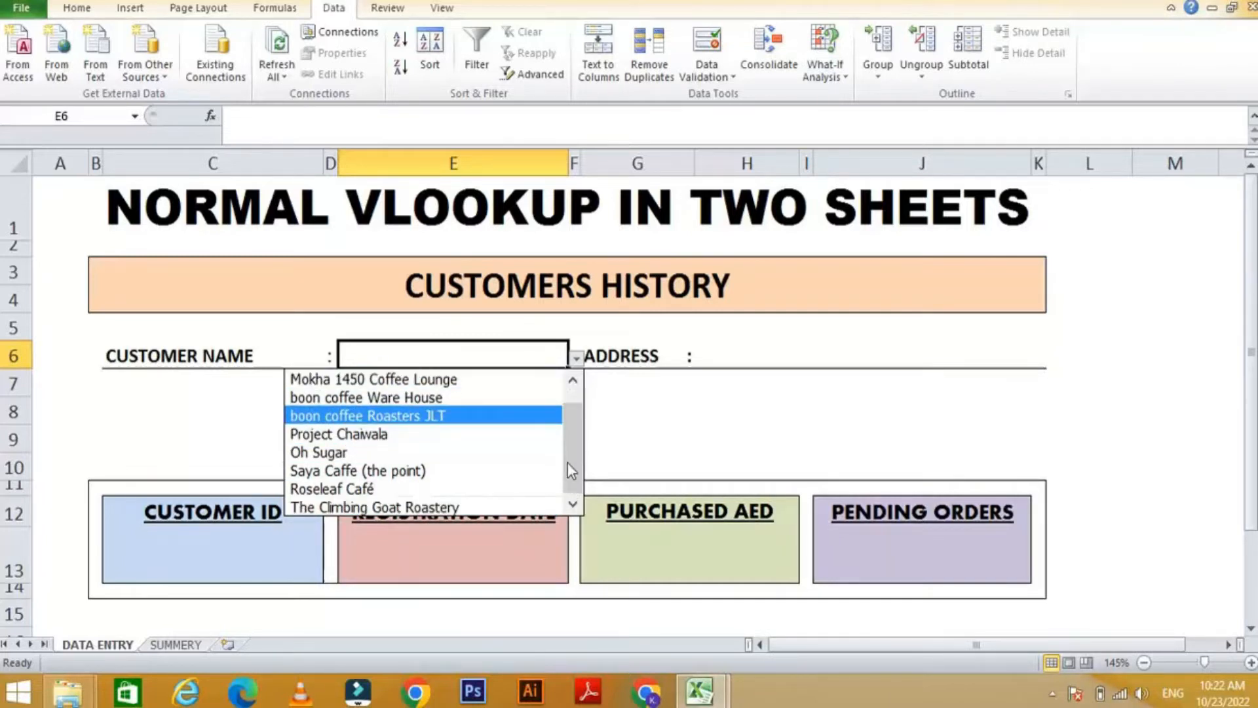
left_click(577, 358)
left_click(577, 358)
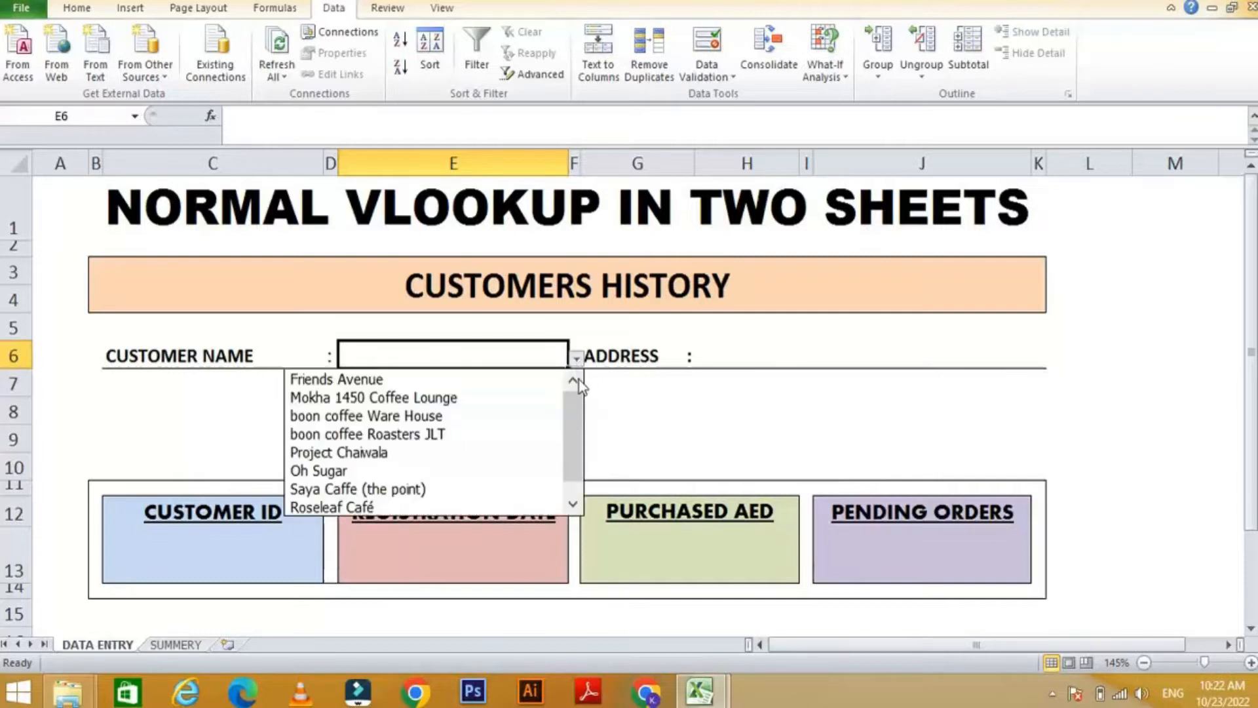
left_click(462, 407)
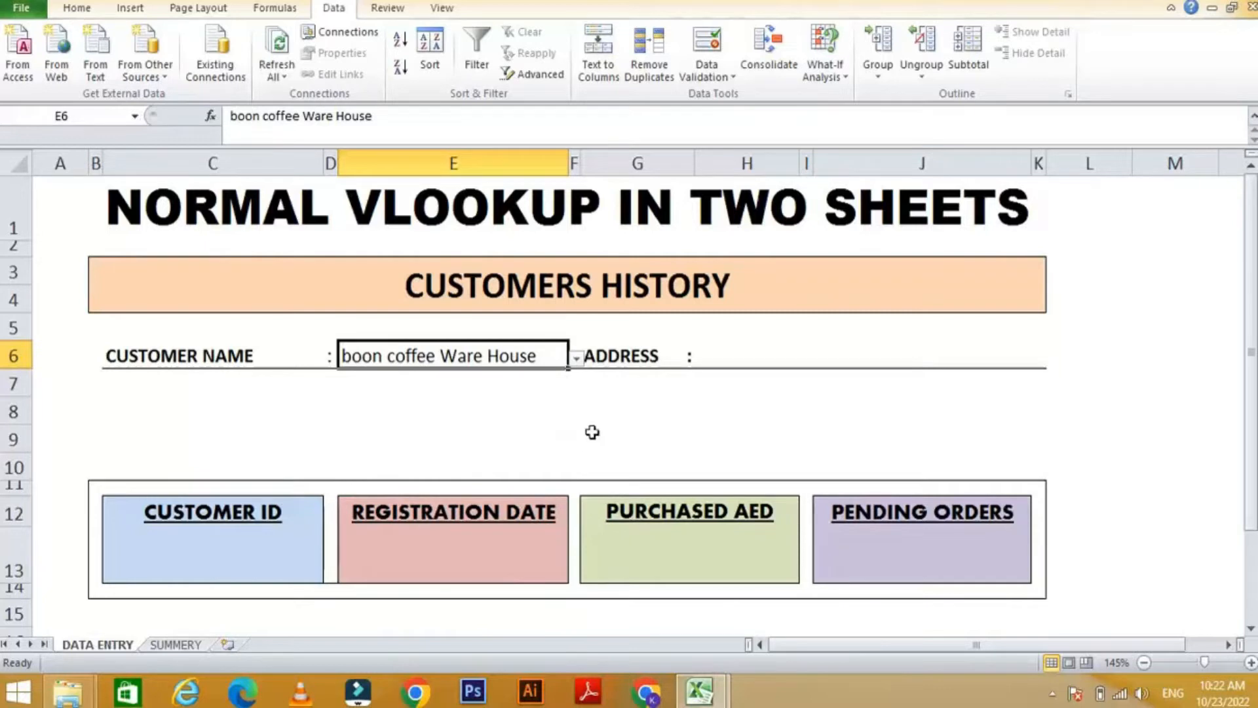
Step: Set the customer name in E6 to Project Chaiwala from the validation list
left_click(572, 411)
left_click(505, 356)
left_click(576, 359)
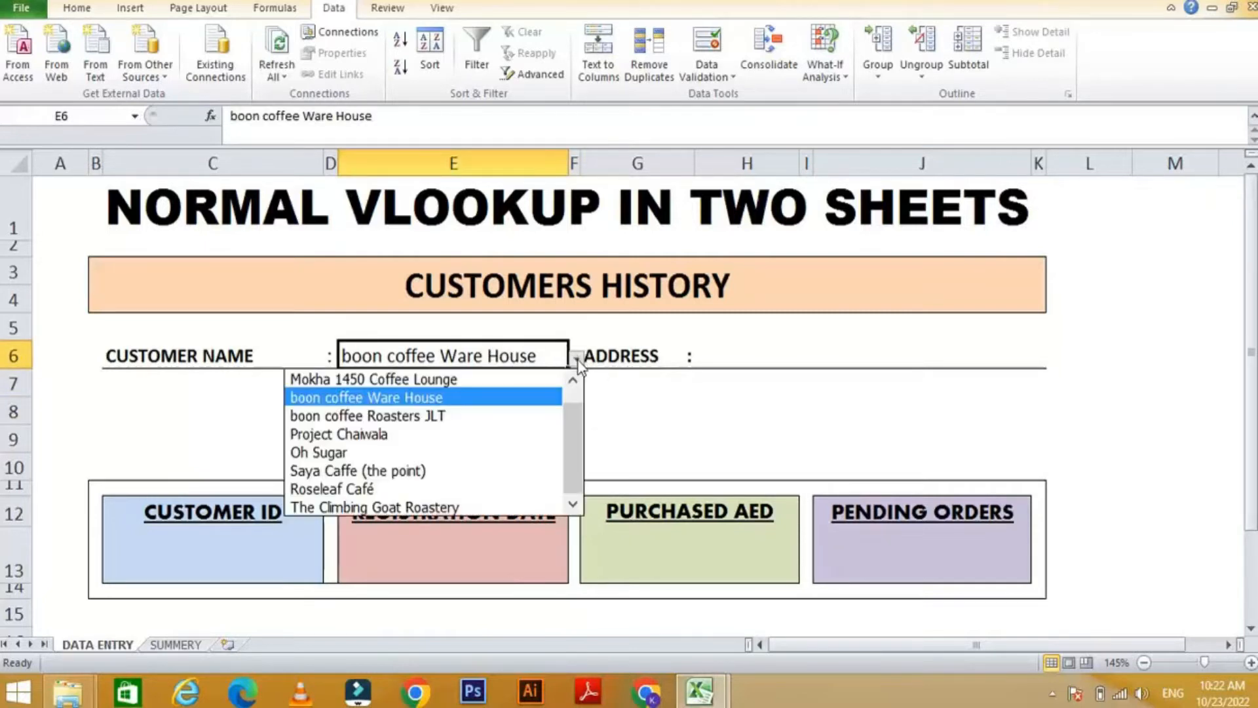
left_click(451, 435)
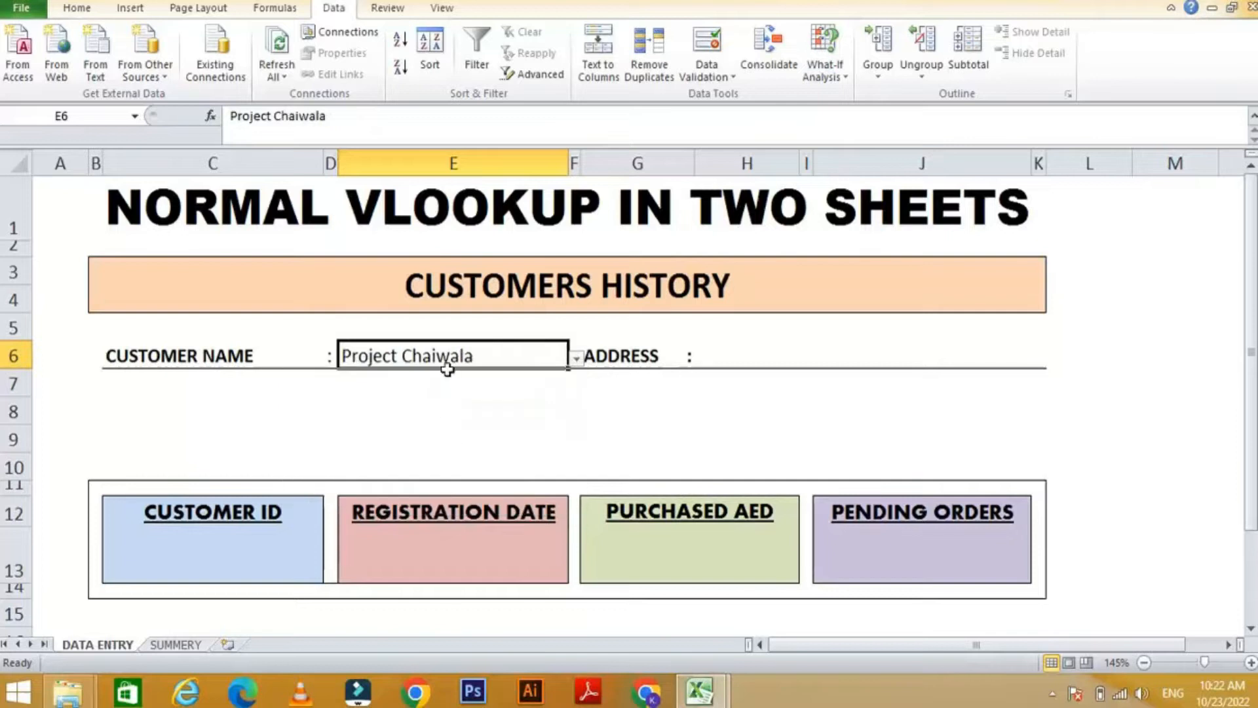
Step: Enter the formula =VLOOKUP(E6,SUMMERY!B3:G13,6,0) in the ADDRESS cell H6 on the DATA ENTRY sheet
left_click(759, 358)
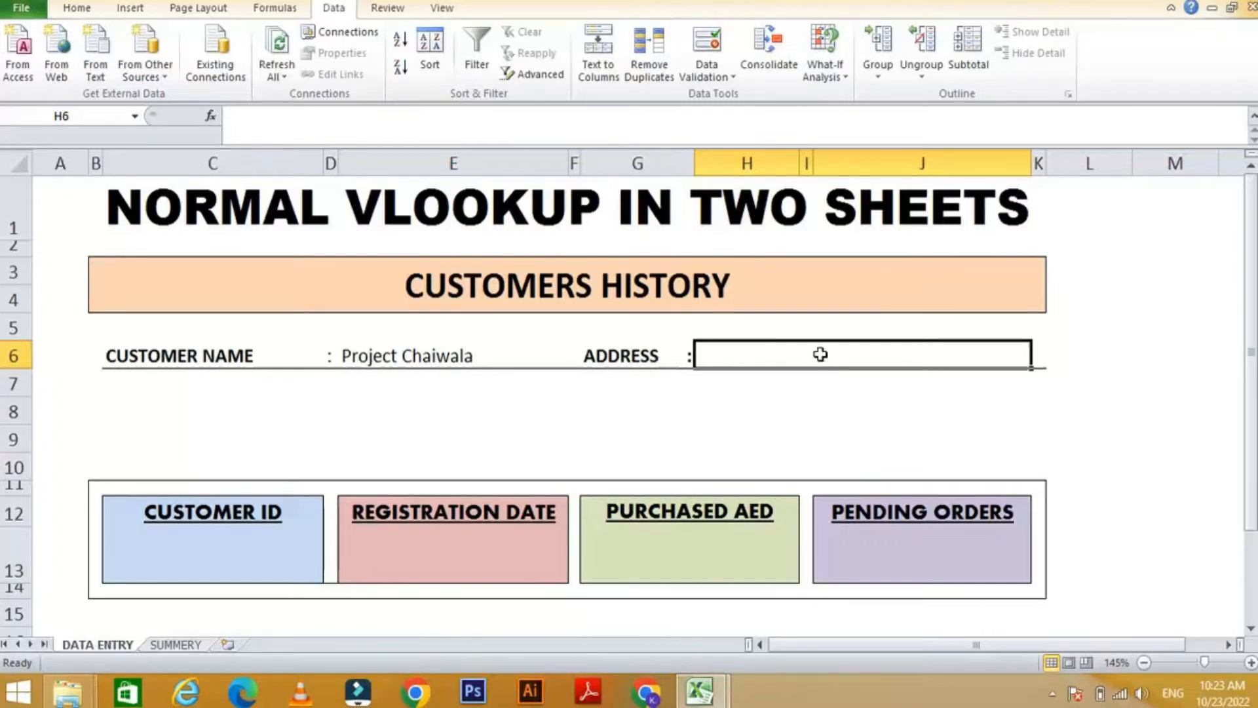
type("=")
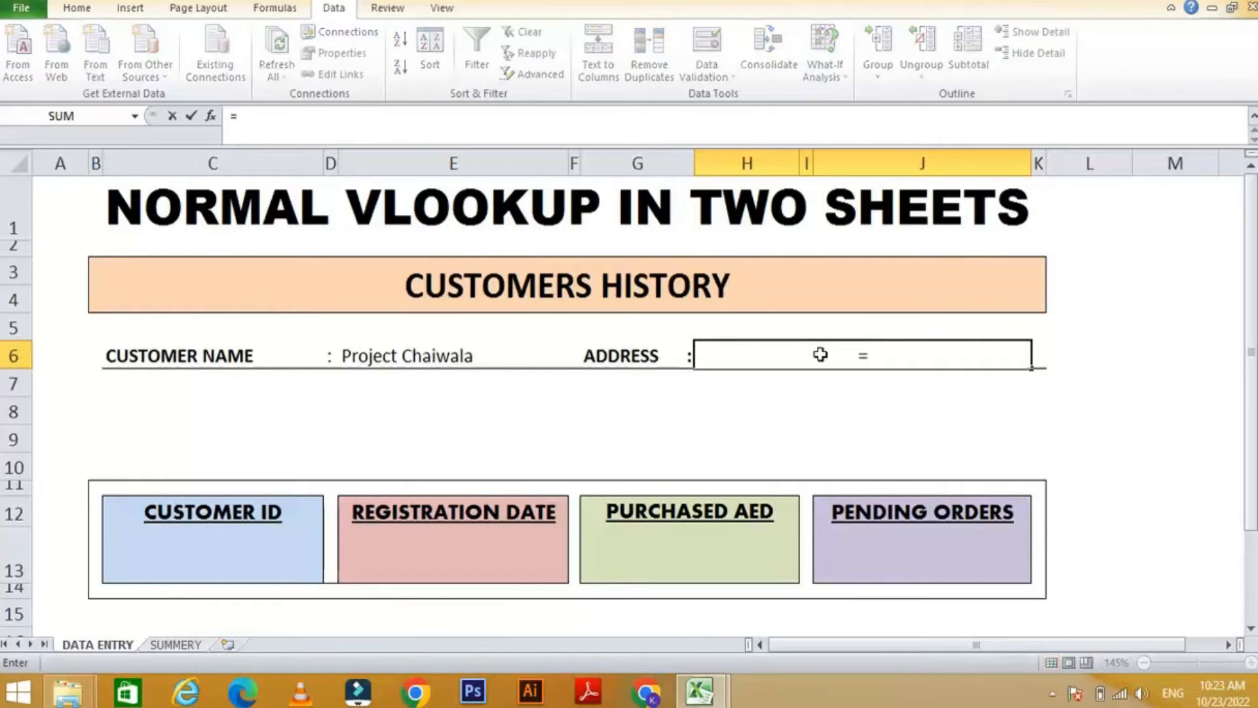
type("VLOOK")
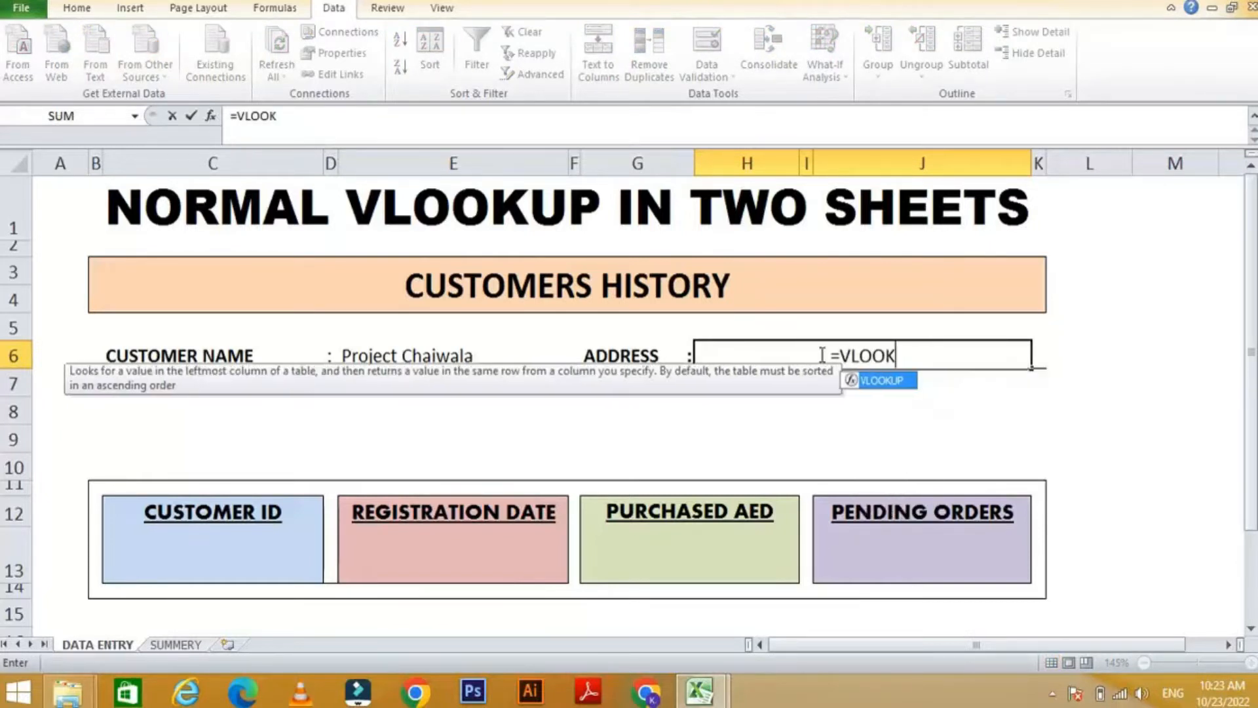
type("UP(")
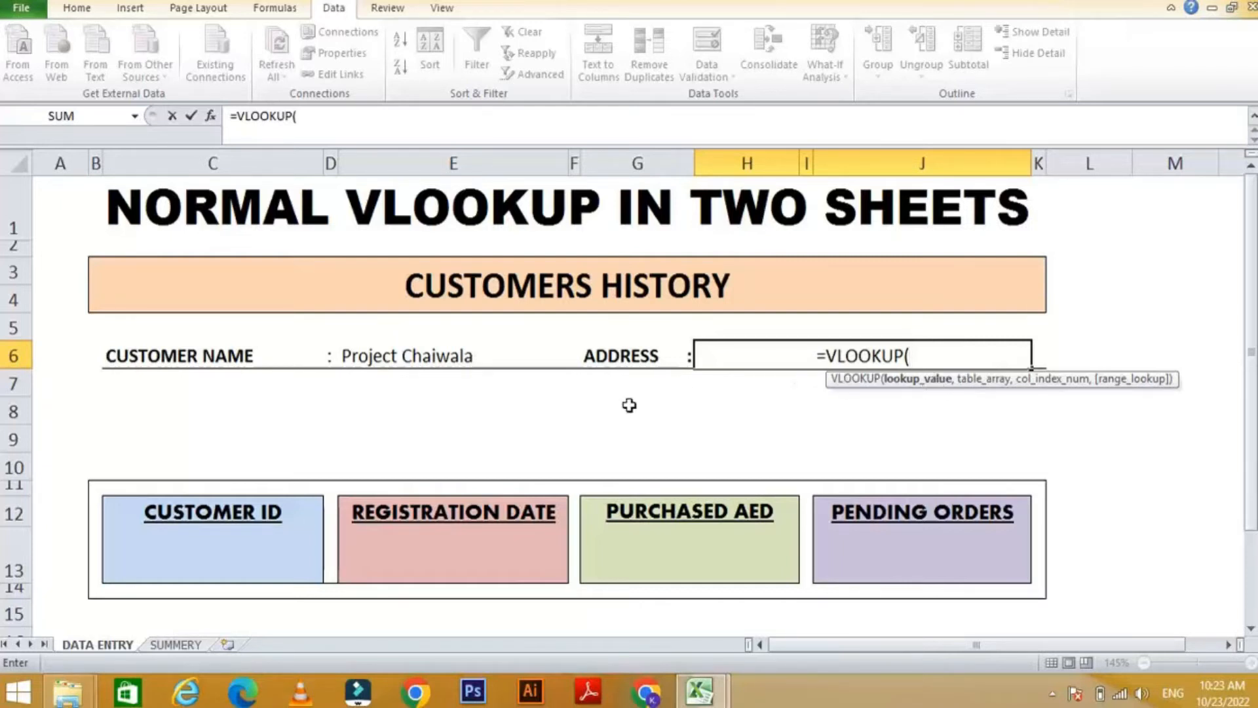
left_click(405, 354)
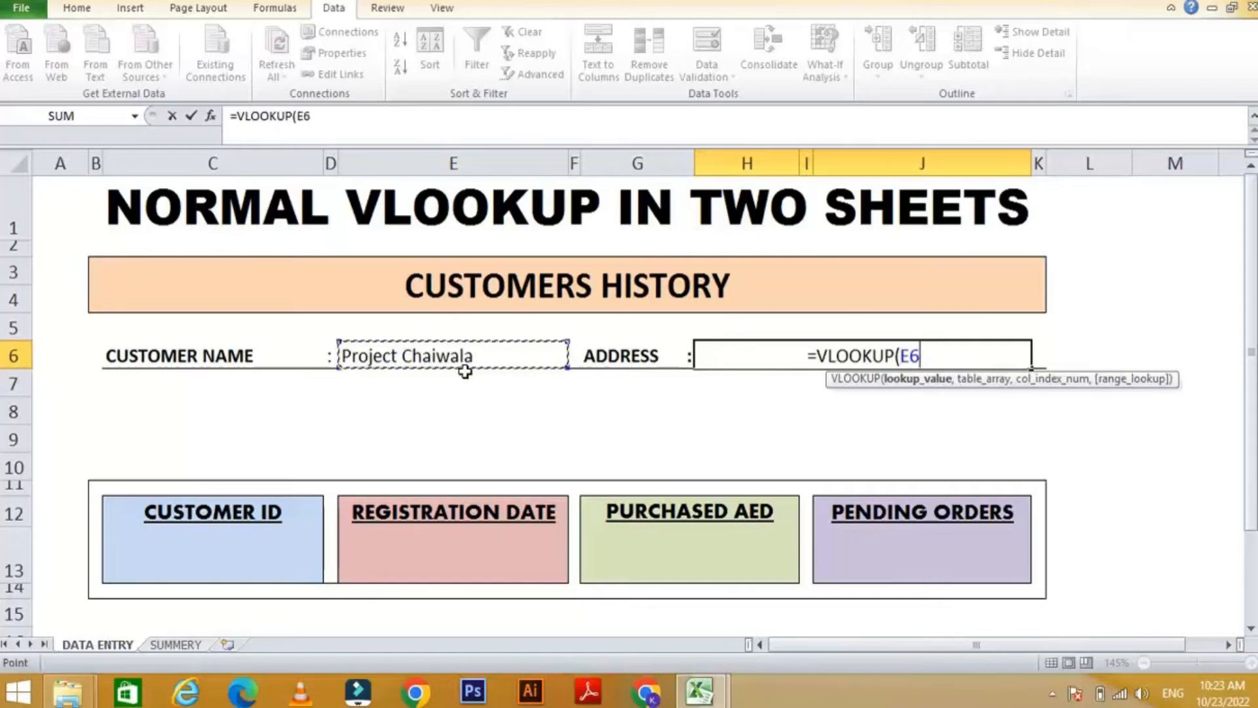
type(",")
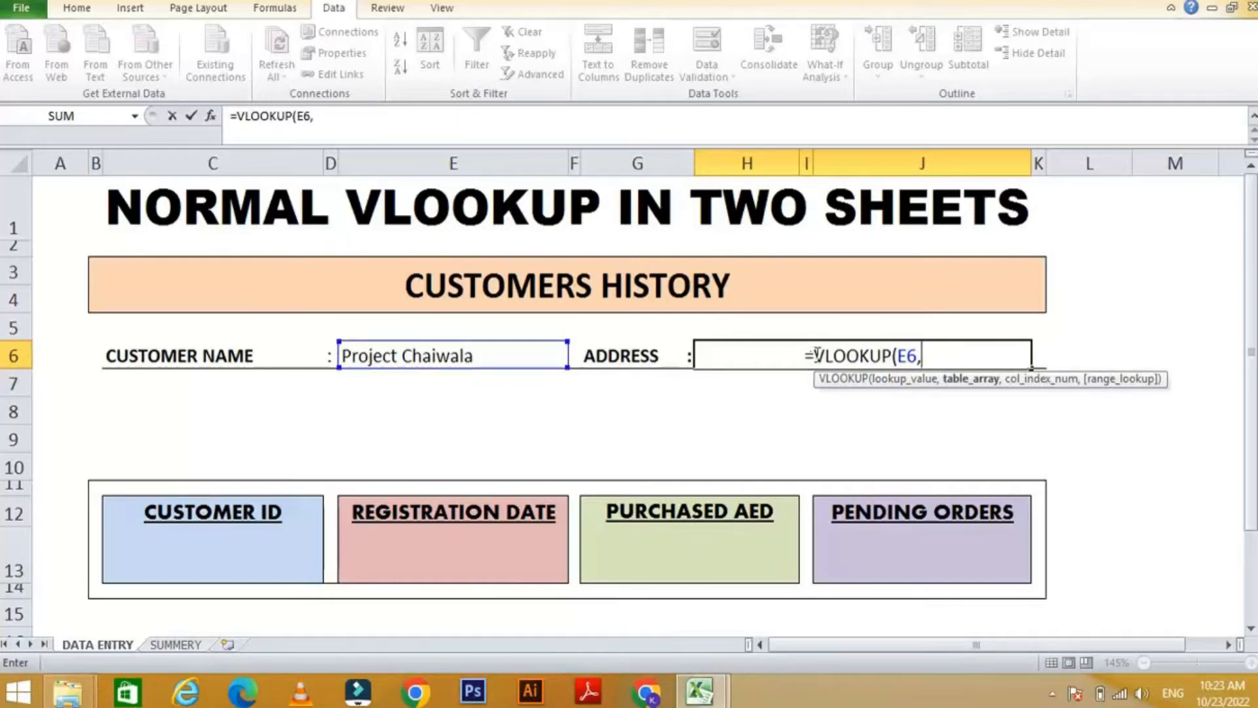
left_click(163, 643)
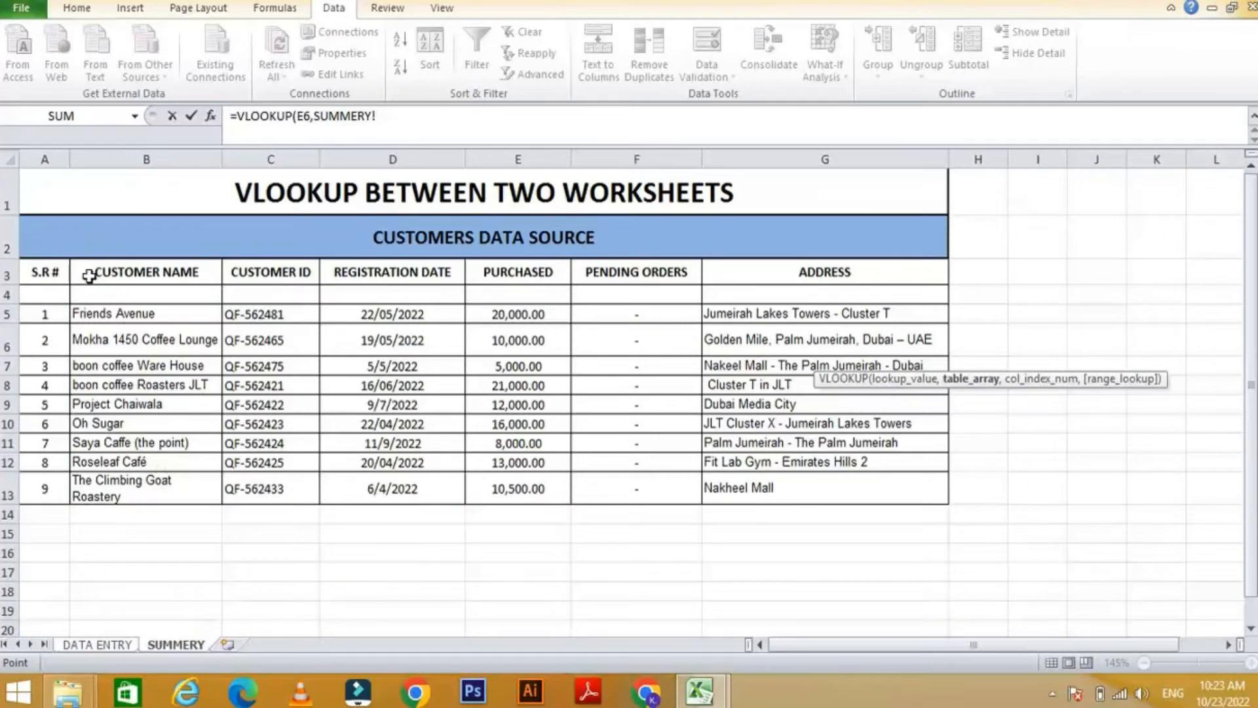
left_click_drag(90, 275, 852, 490)
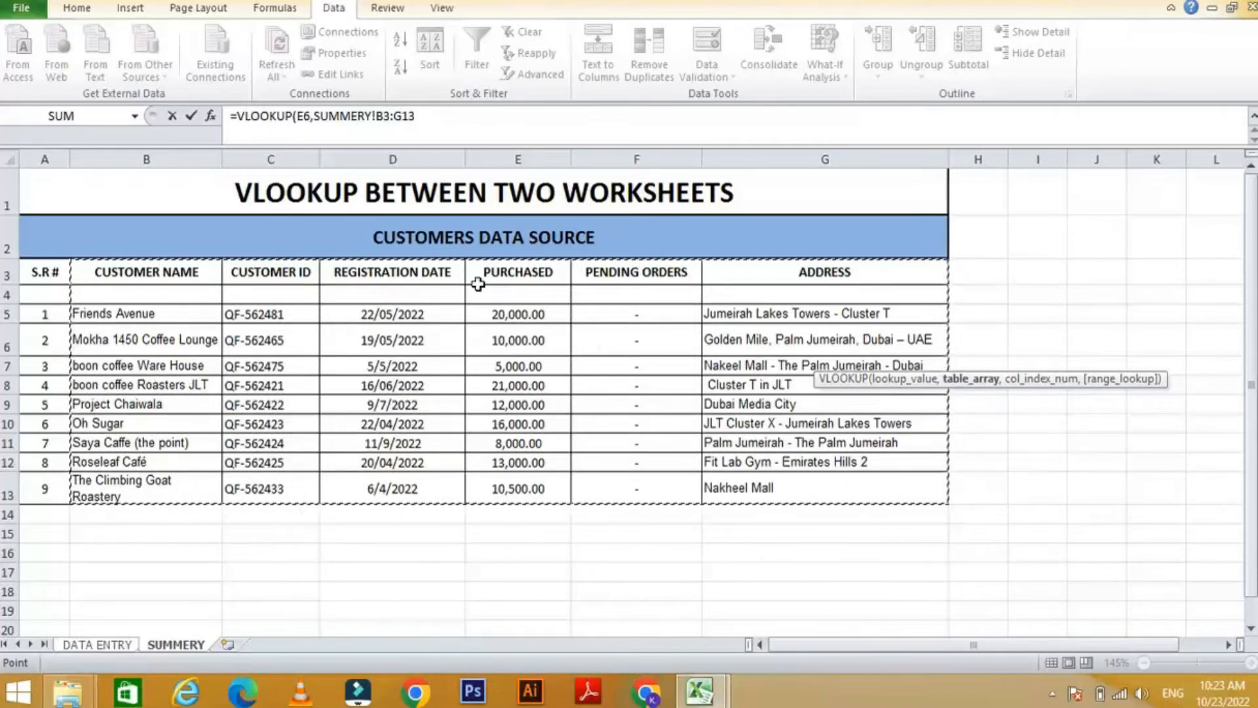
left_click(426, 115)
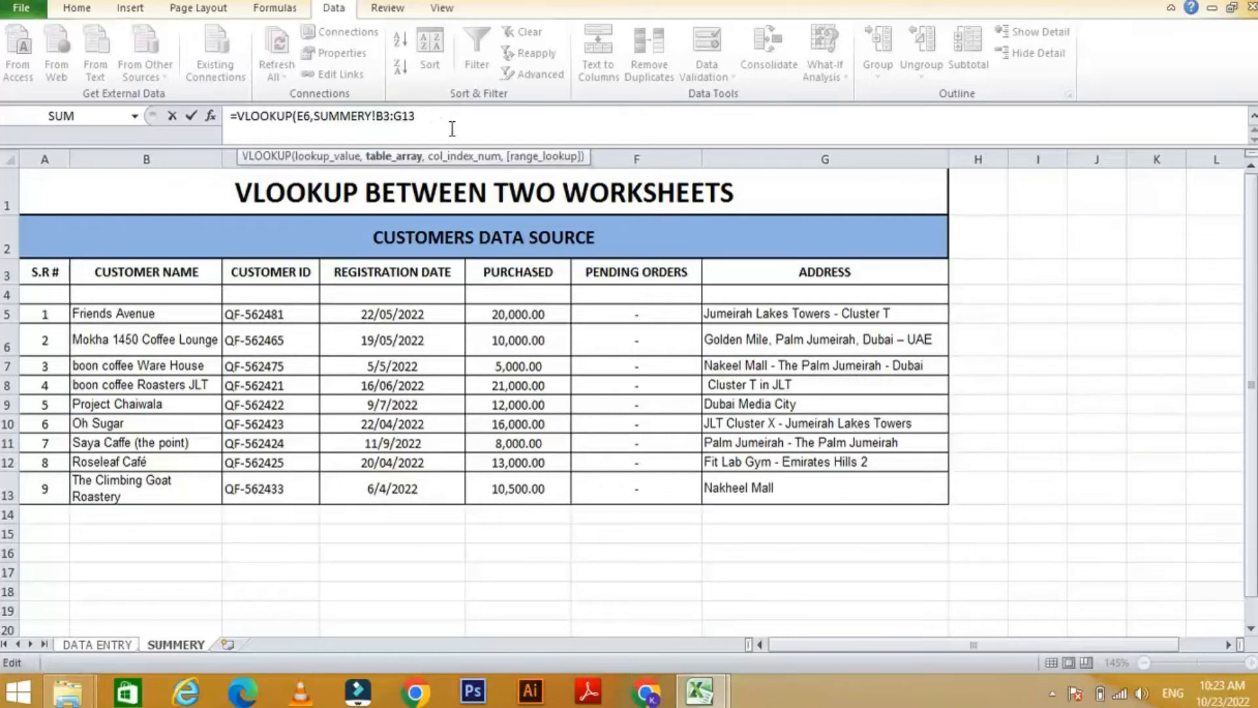
type(",")
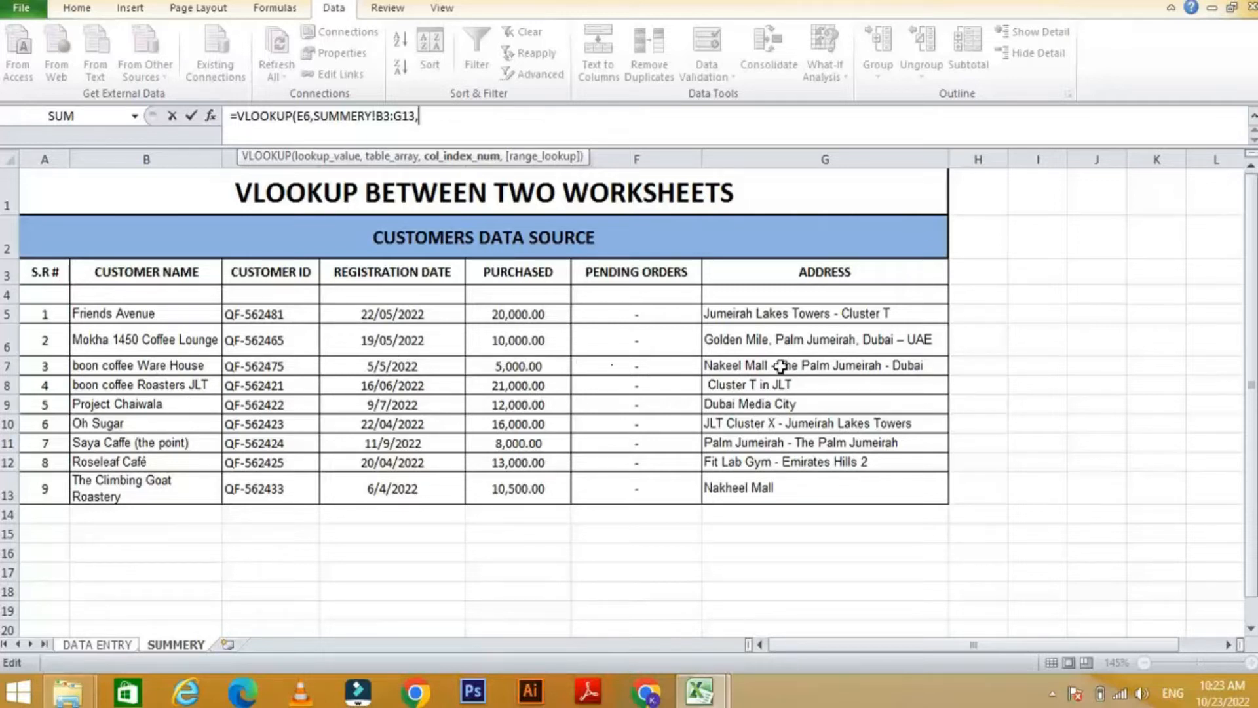
type("6,0")
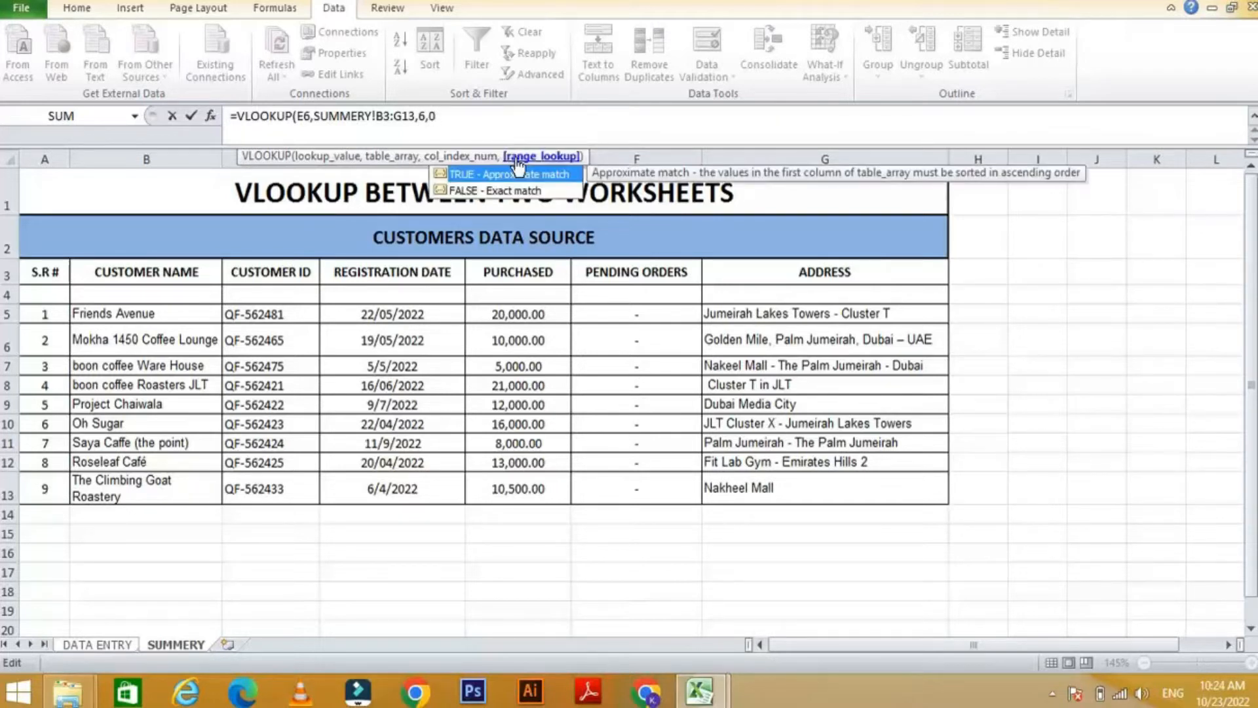
type(")")
key("Return")
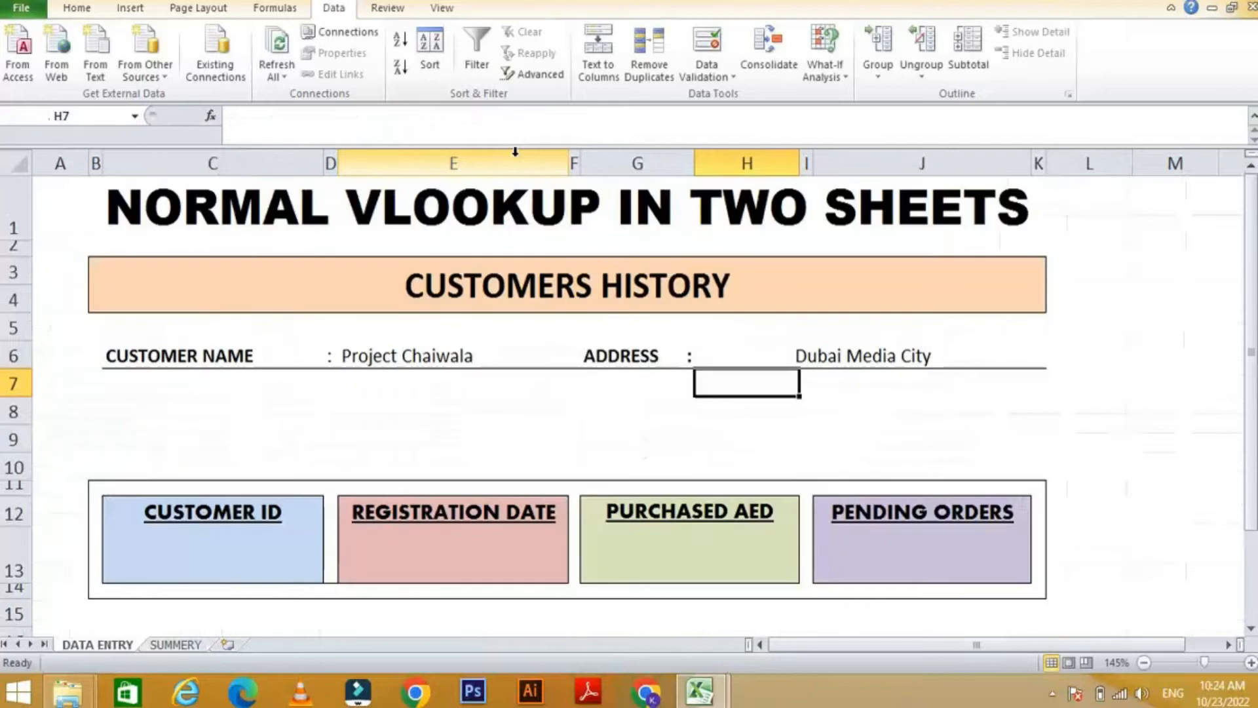
left_click(821, 355)
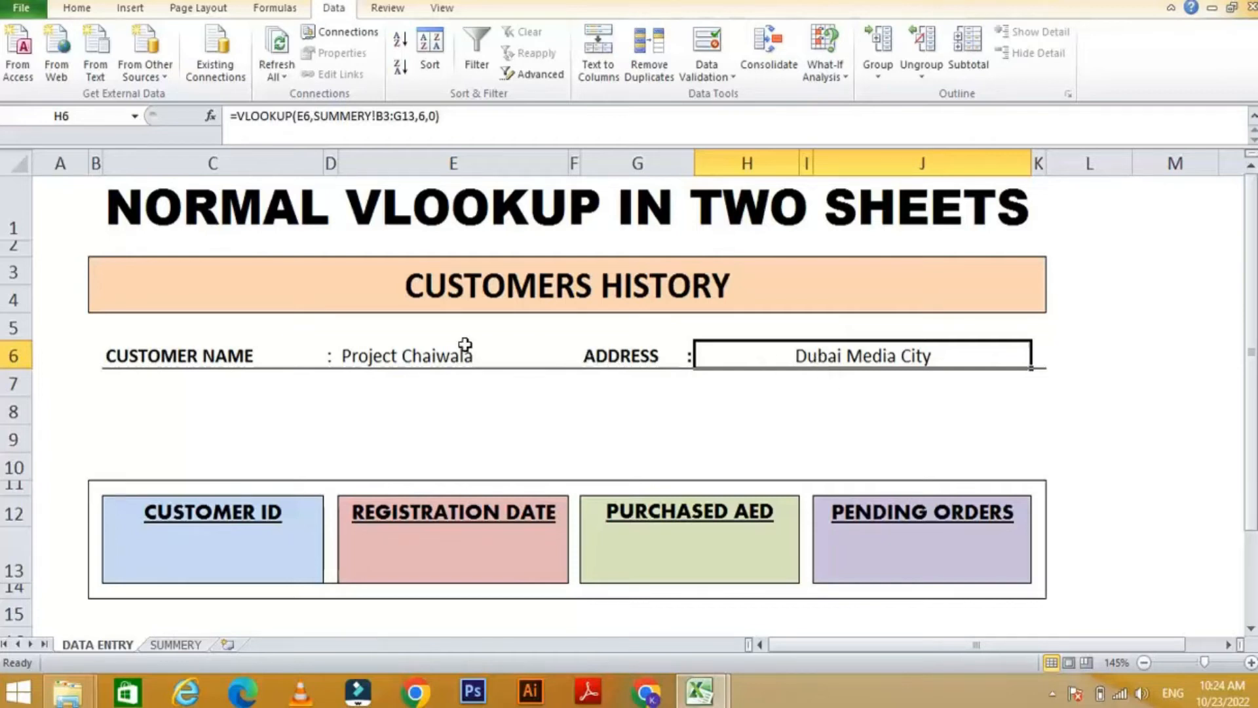
Step: Test the address lookup by choosing Roseleaf Café and then Mokha 1450 Coffee Lounge as the customer name in E6
left_click(486, 354)
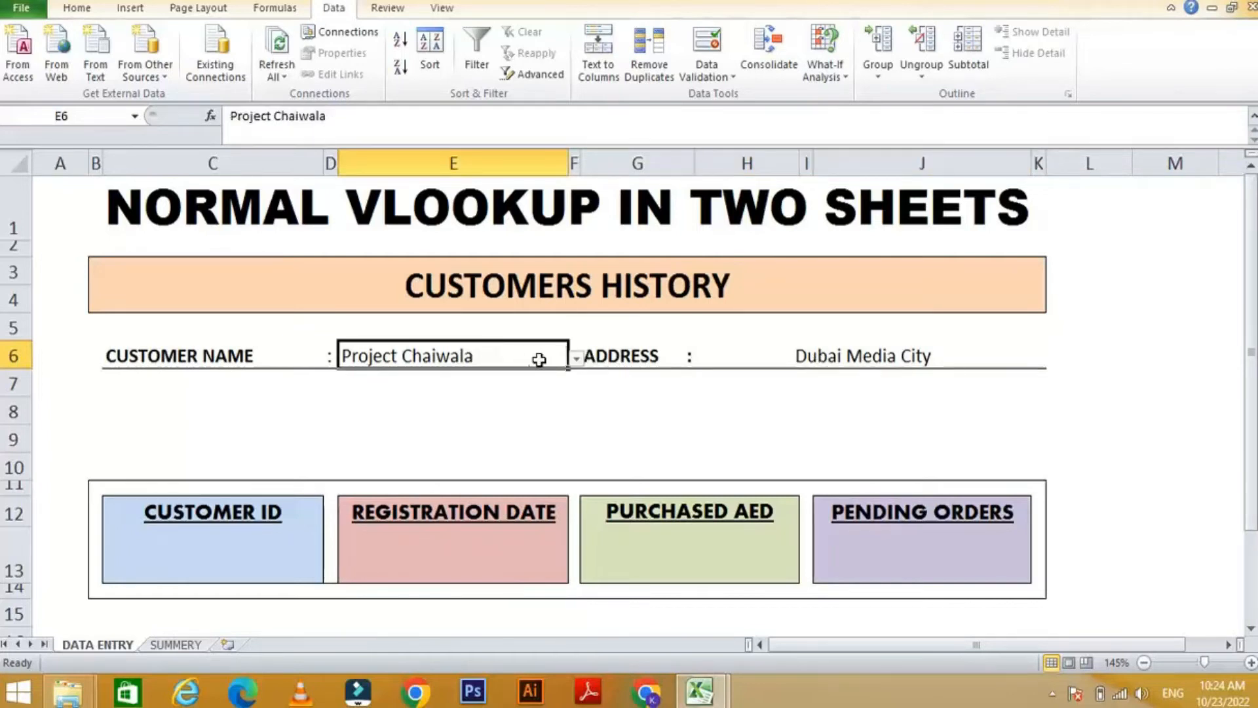
left_click(577, 358)
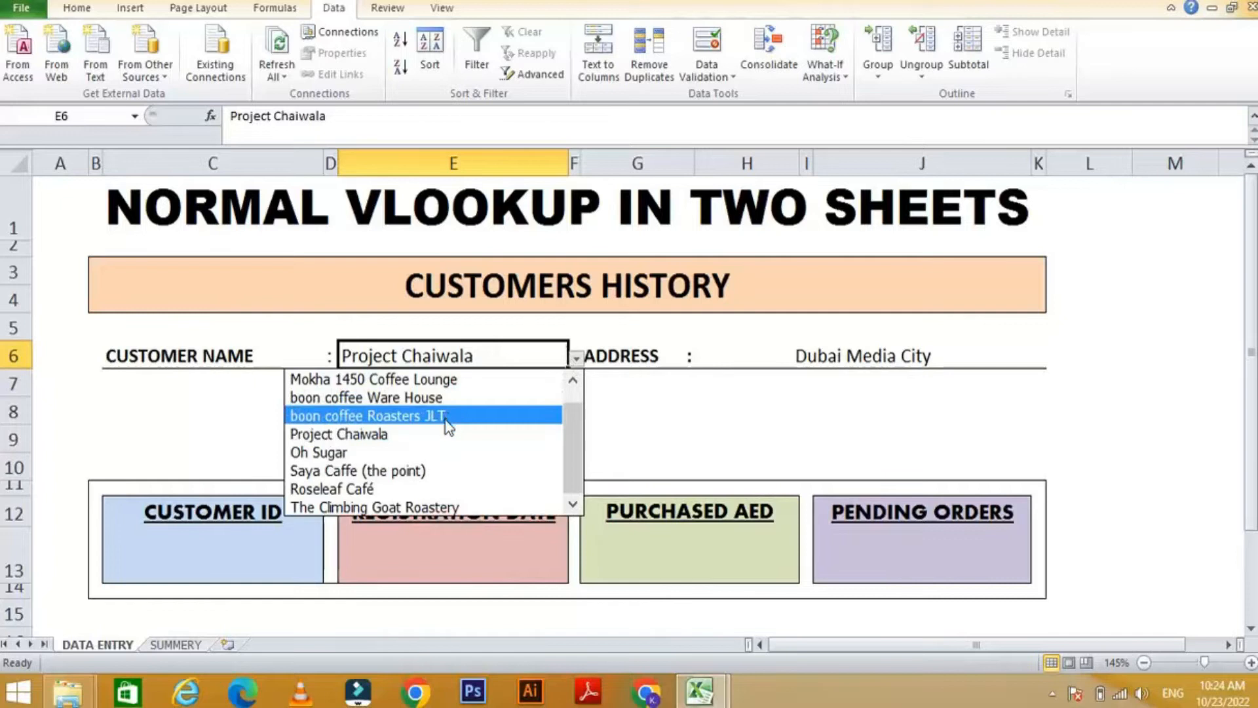
left_click(438, 490)
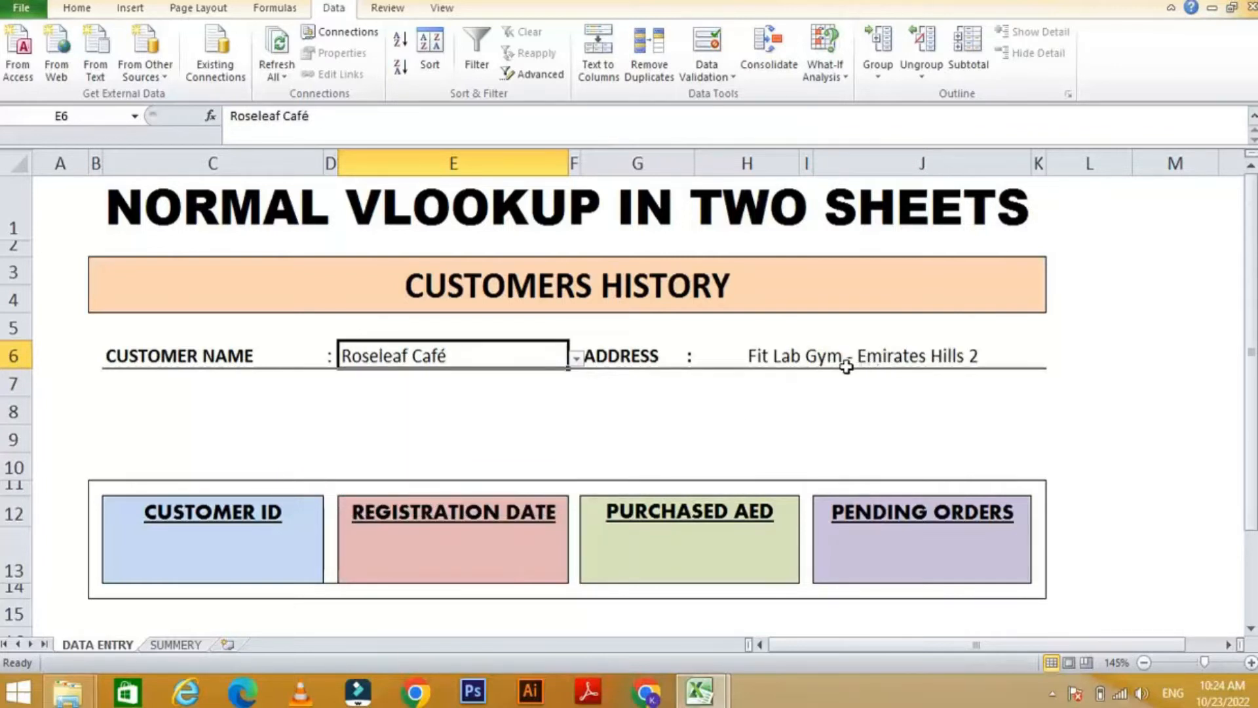
left_click(580, 362)
left_click(435, 381)
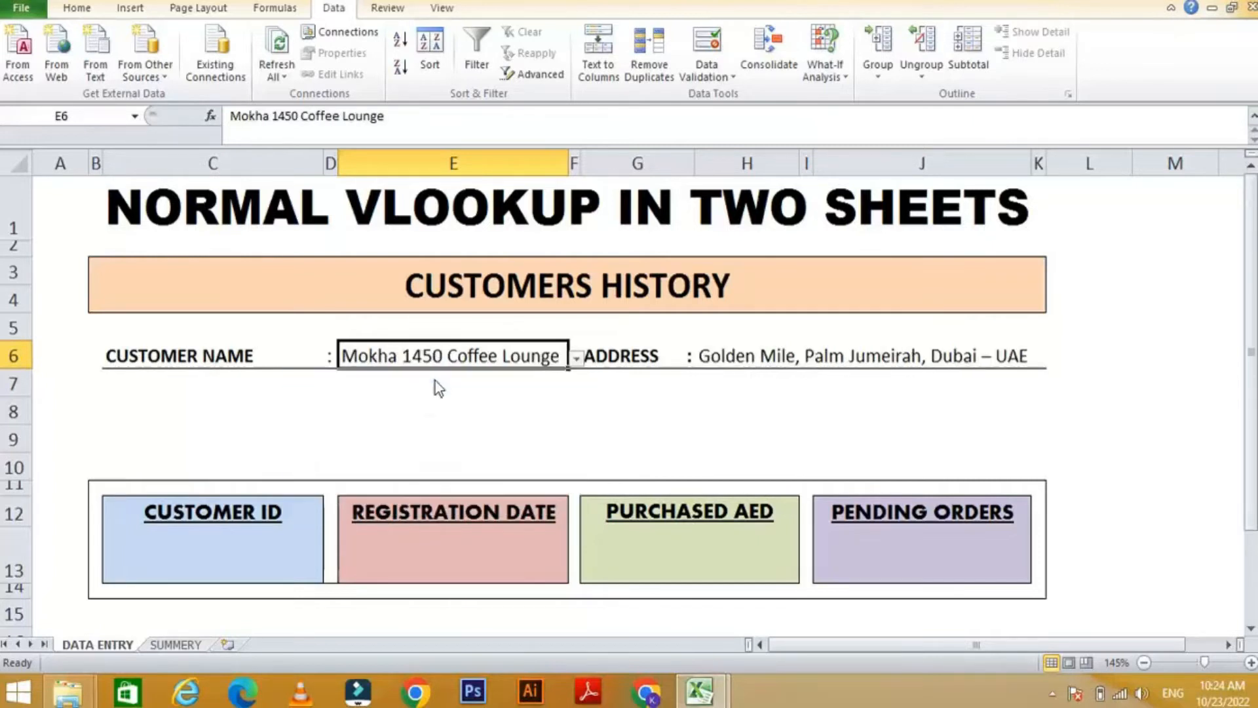
left_click(763, 360)
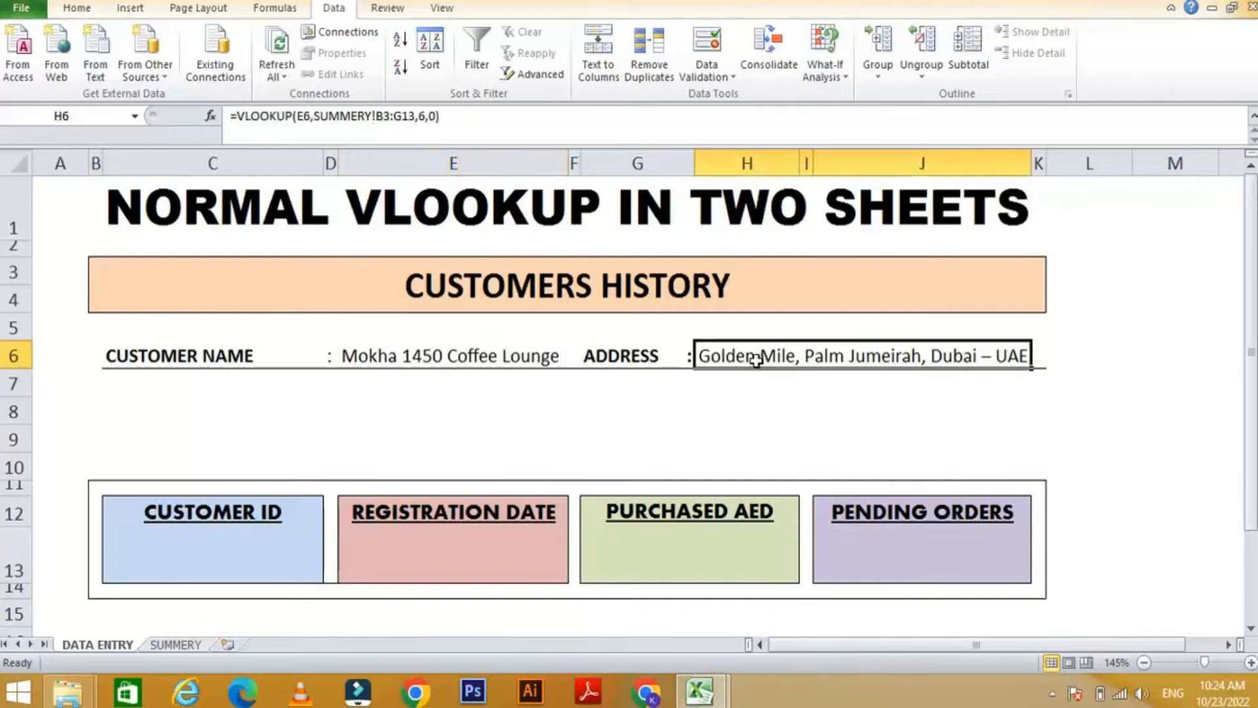
Step: Enter the formula =VLOOKUP(E6,SUMMERY!B3:G13,2,0) in the CUSTOMER ID cell C13 on the DATA ENTRY sheet
left_click(240, 553)
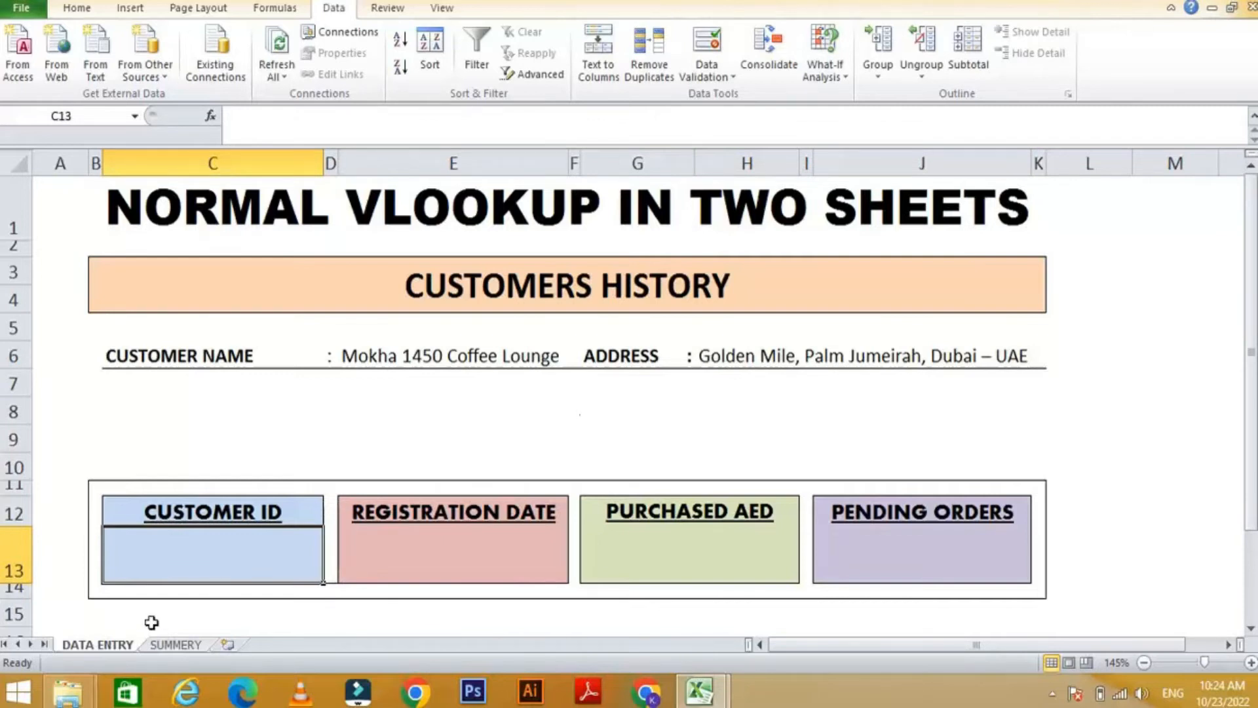
type("=")
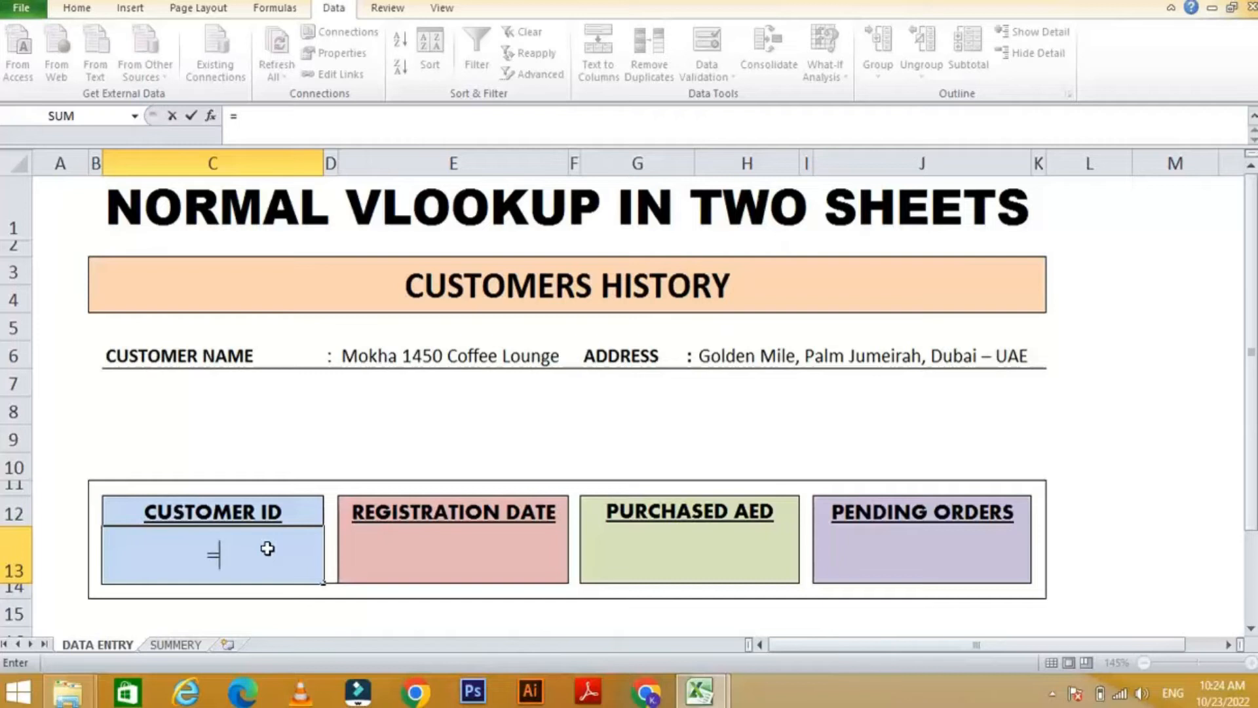
type("VLO")
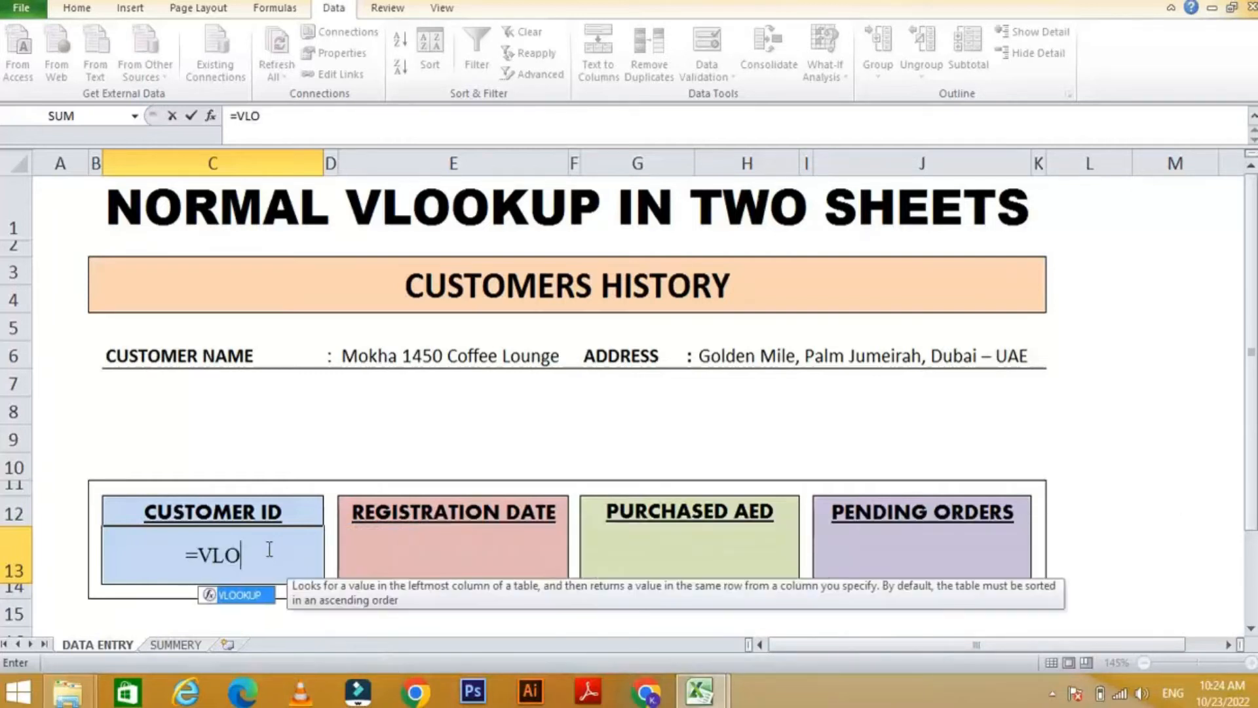
type("OKUP")
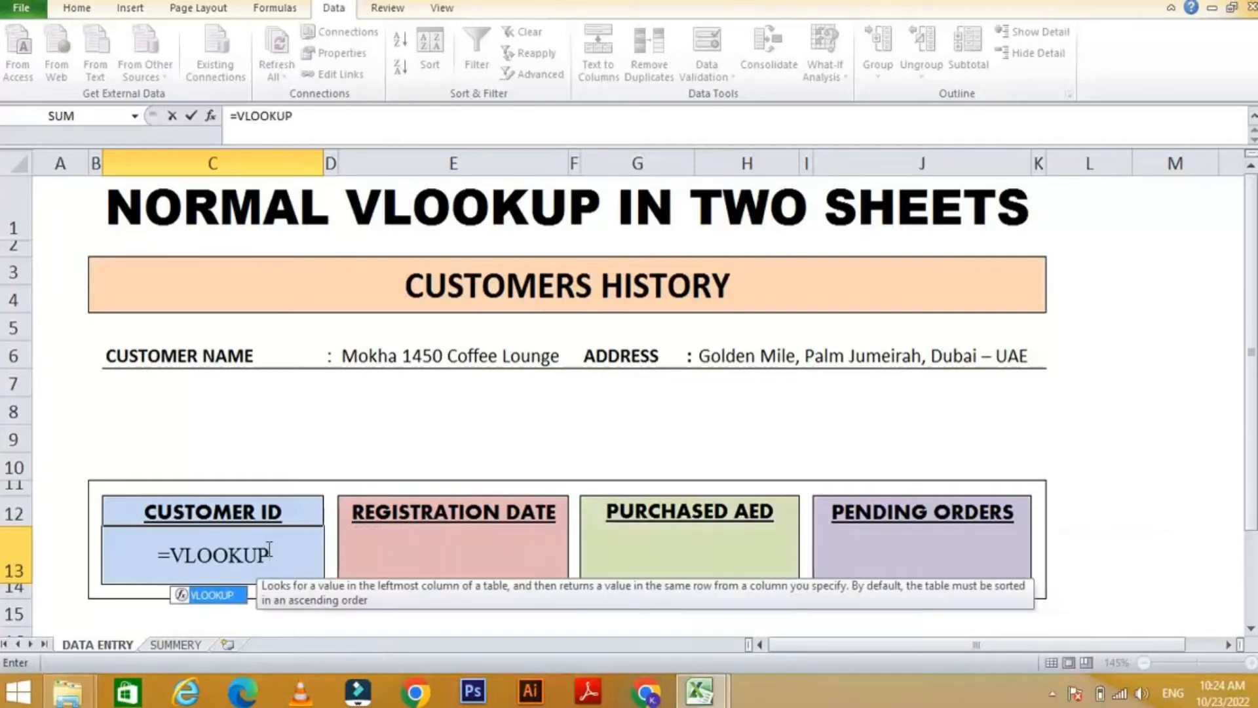
type("(")
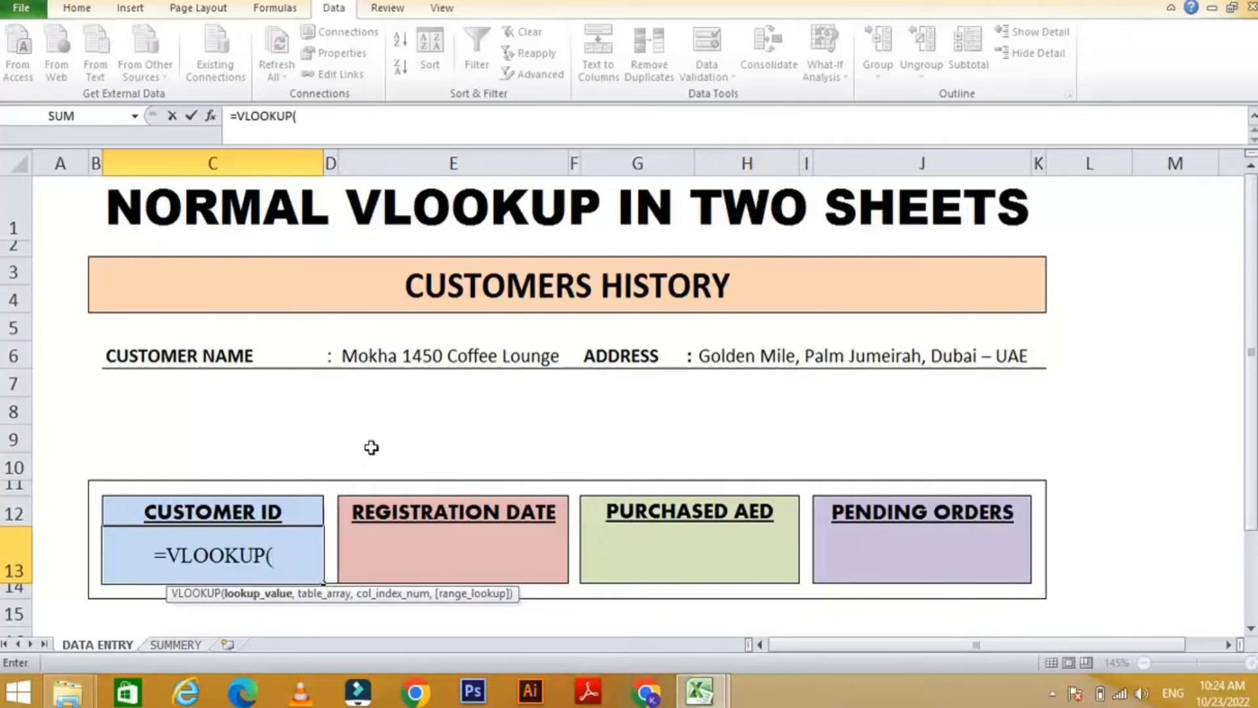
left_click(406, 357)
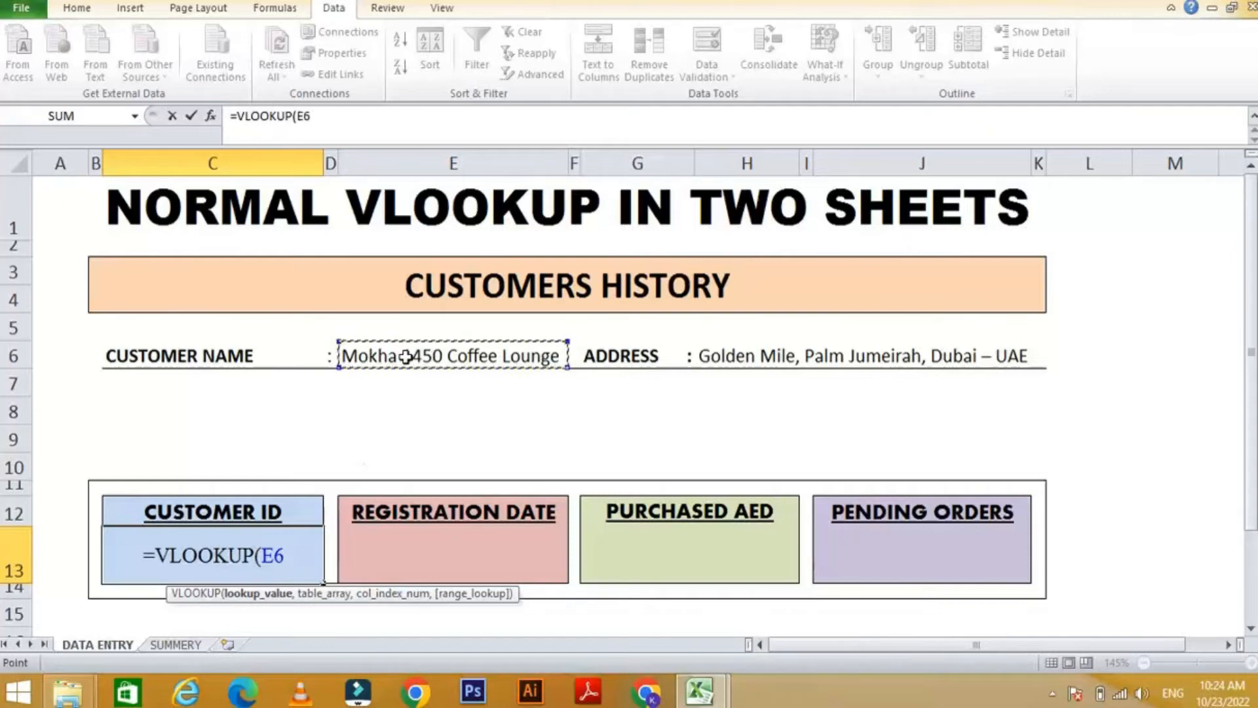
type(",")
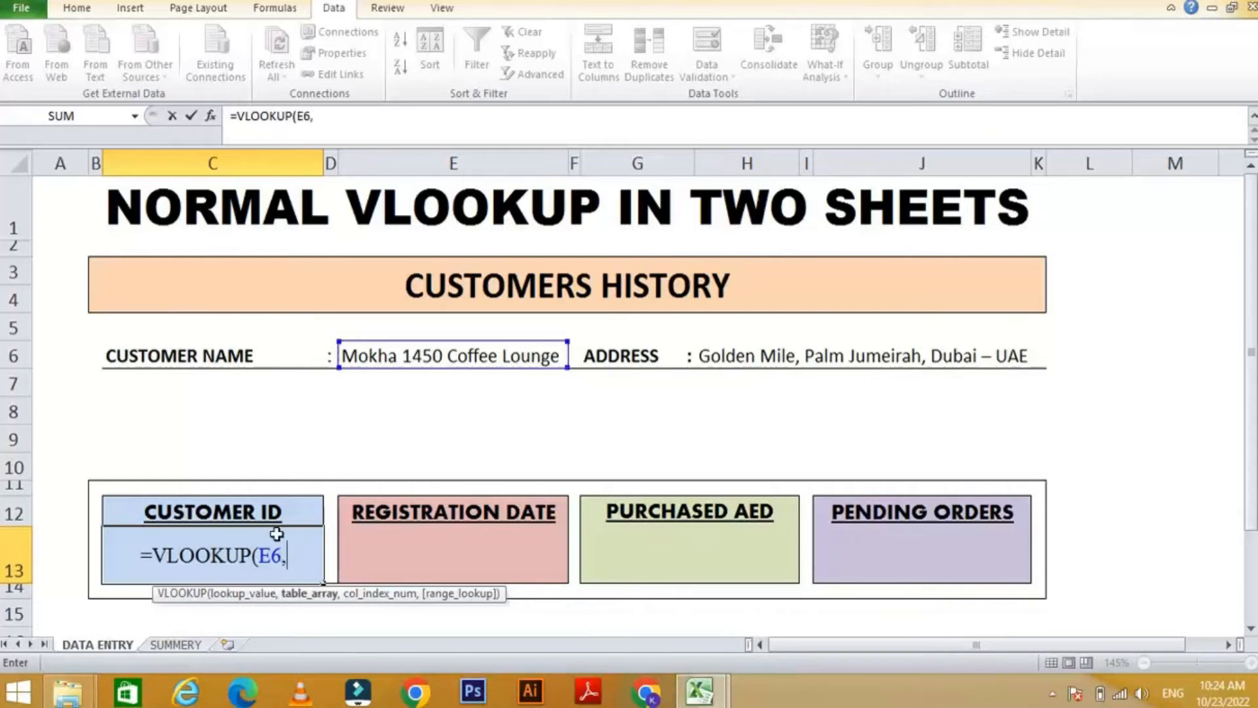
left_click(176, 645)
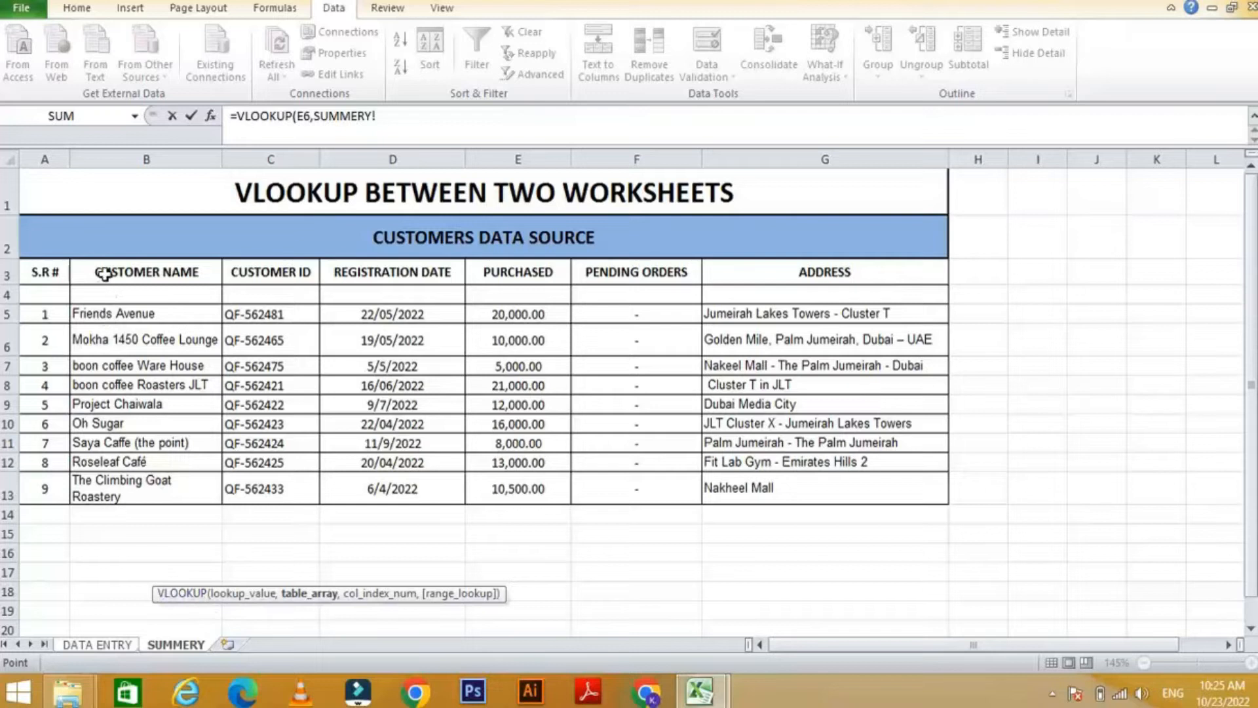
left_click_drag(108, 274, 851, 487)
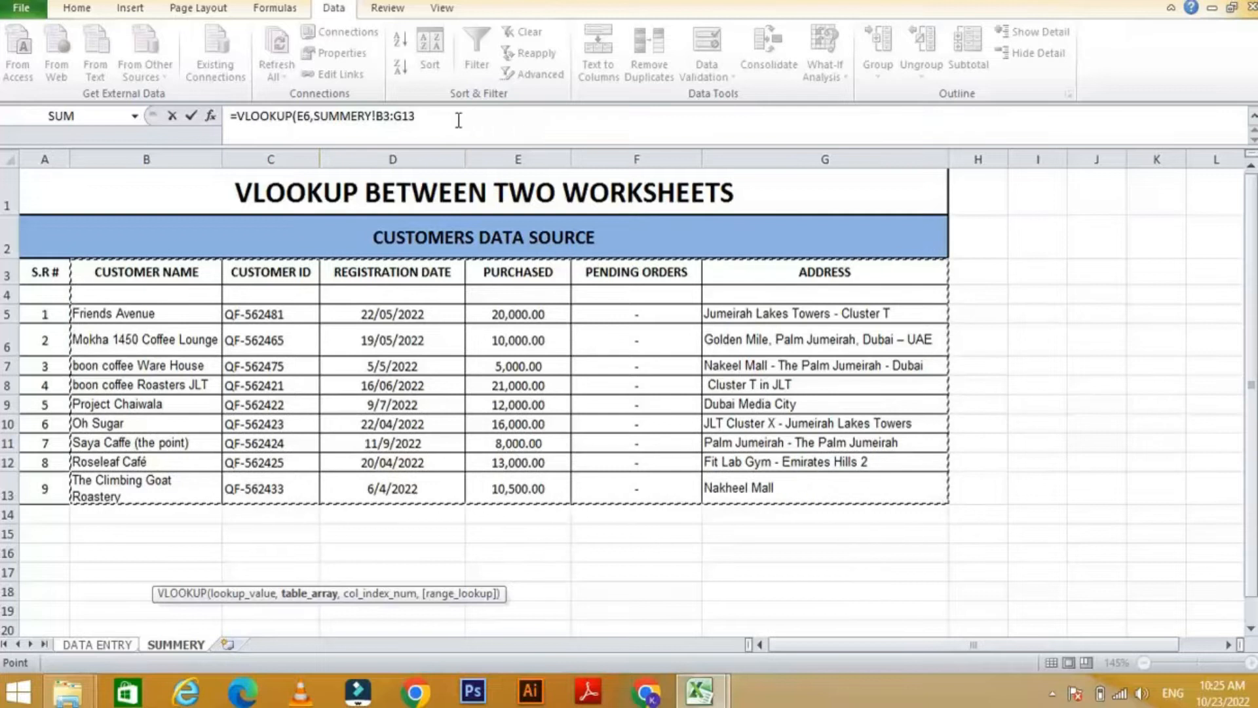
type(",")
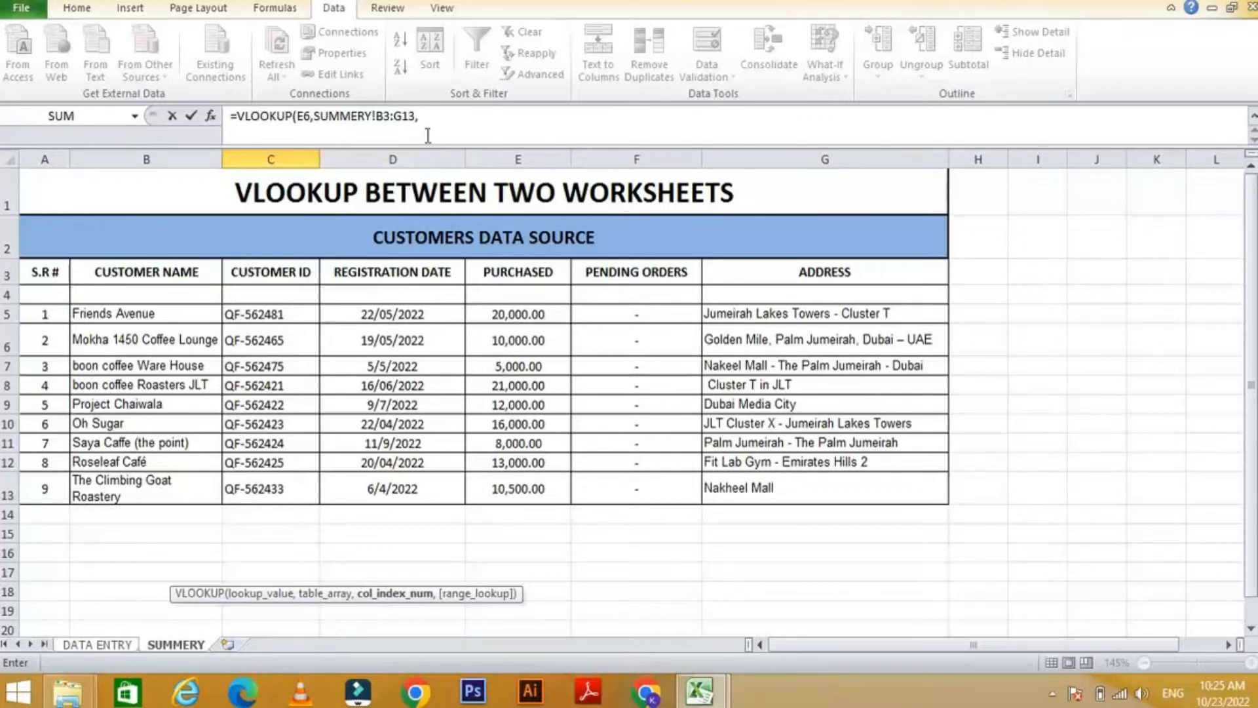
left_click(427, 116)
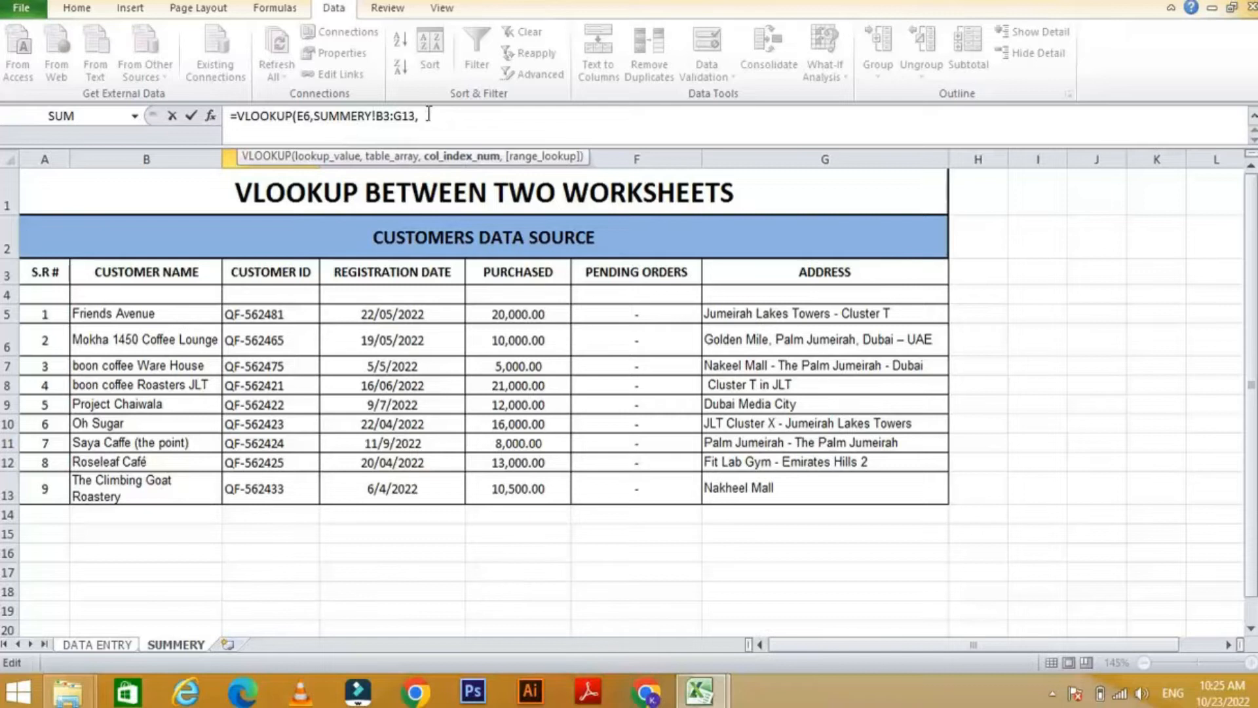
type("2,")
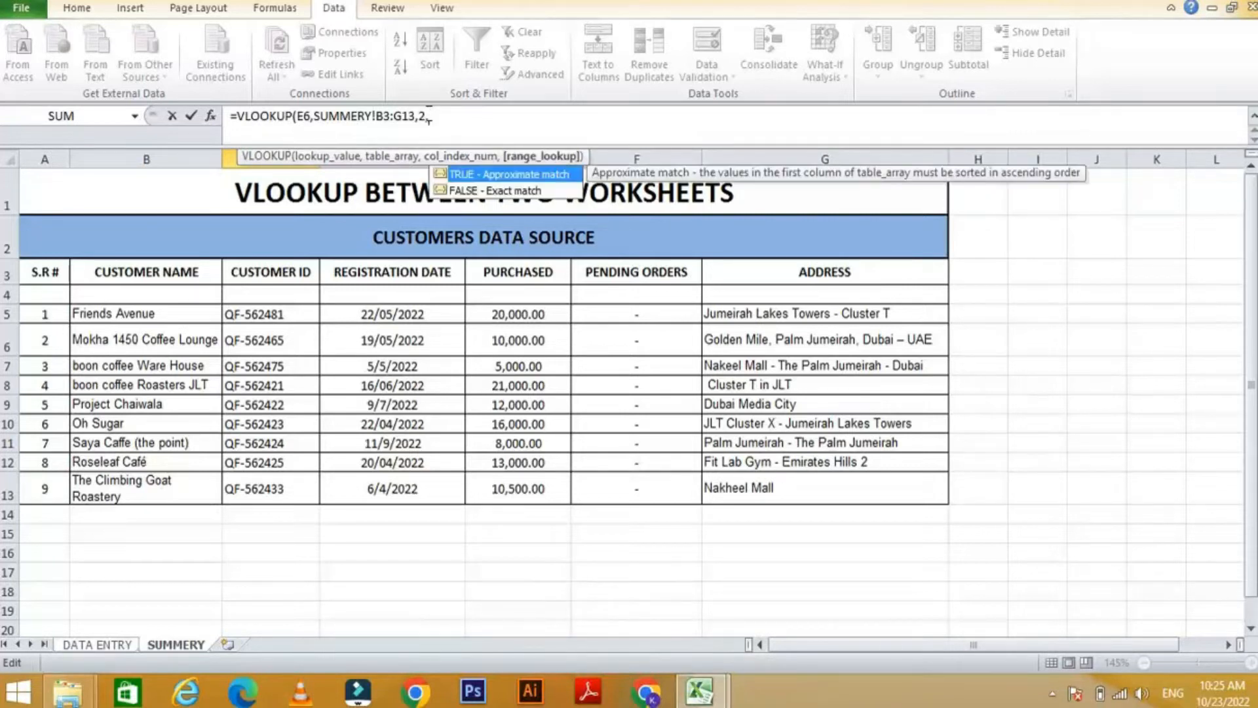
type("0")
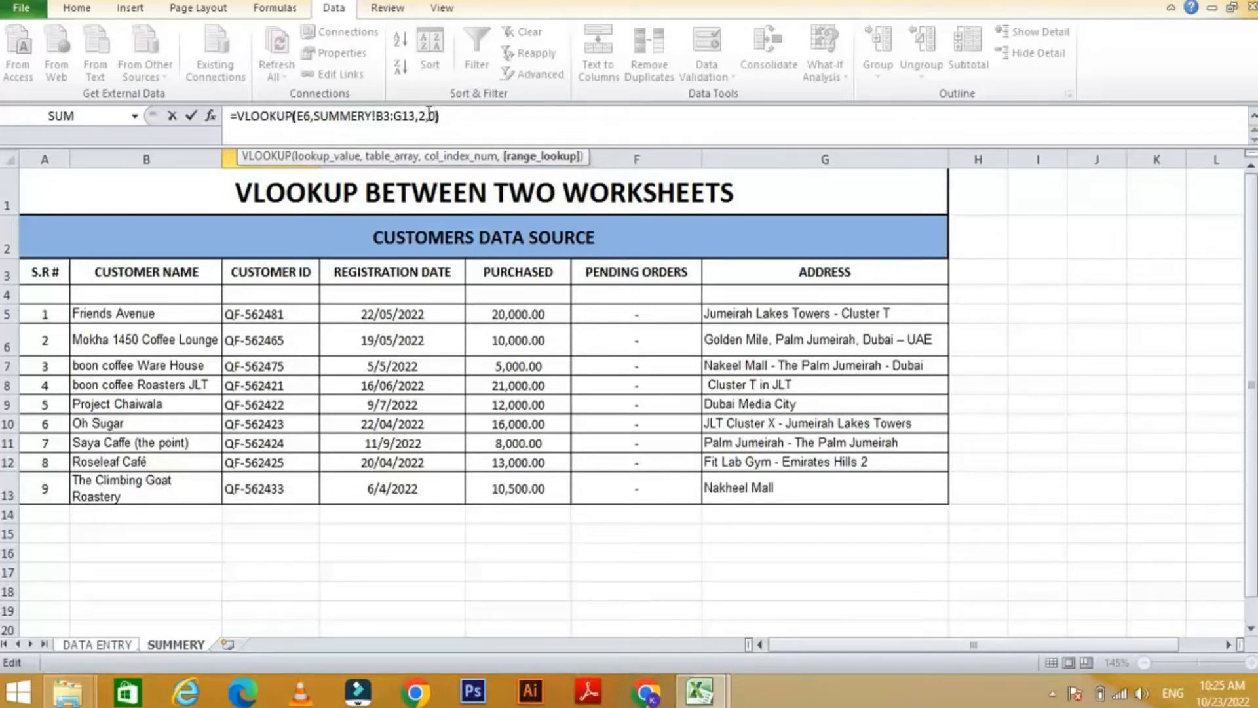
type(")")
key("Return")
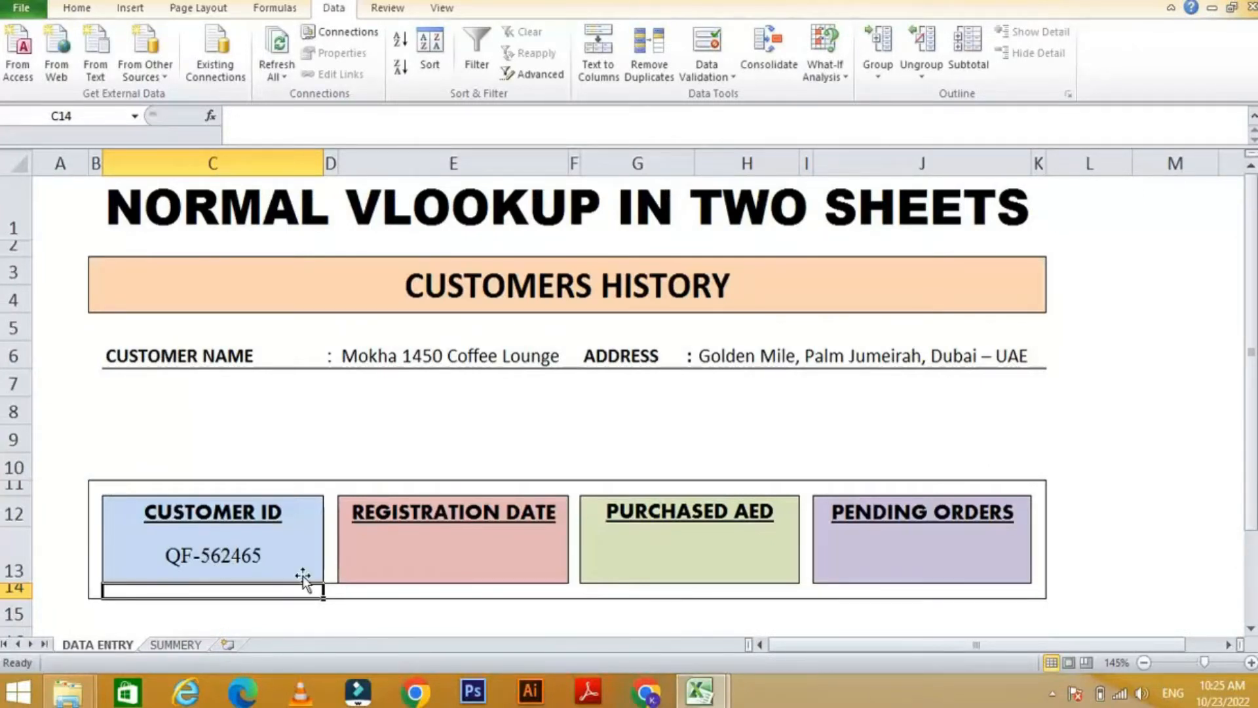
left_click(234, 557)
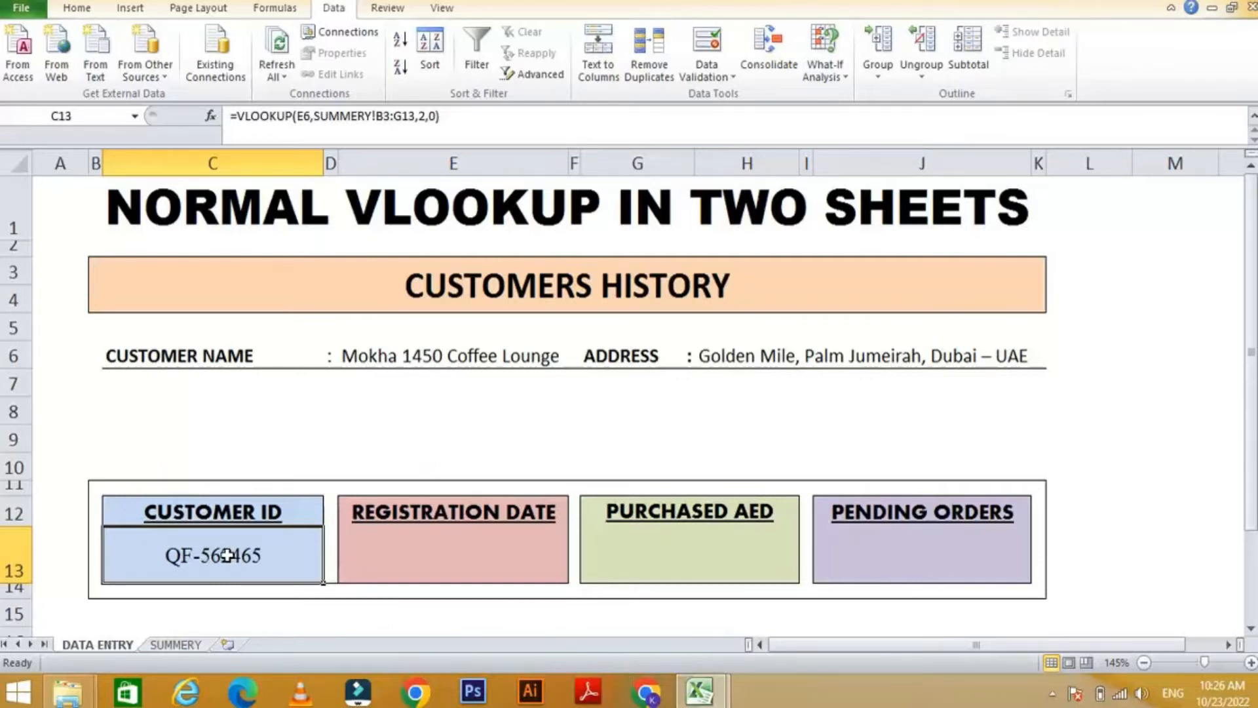
left_click(435, 564)
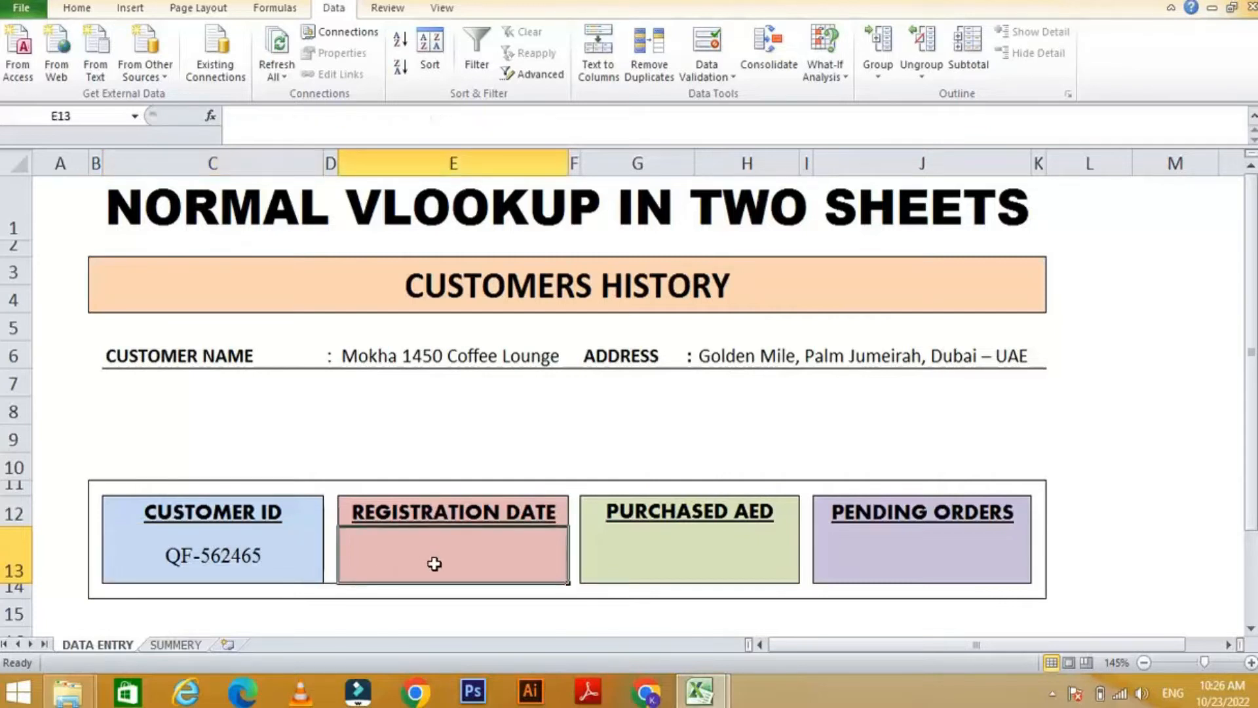
left_click(675, 563)
left_click(919, 560)
left_click(725, 554)
left_click(470, 564)
left_click(242, 554)
left_click(433, 559)
left_click(649, 557)
left_click(903, 561)
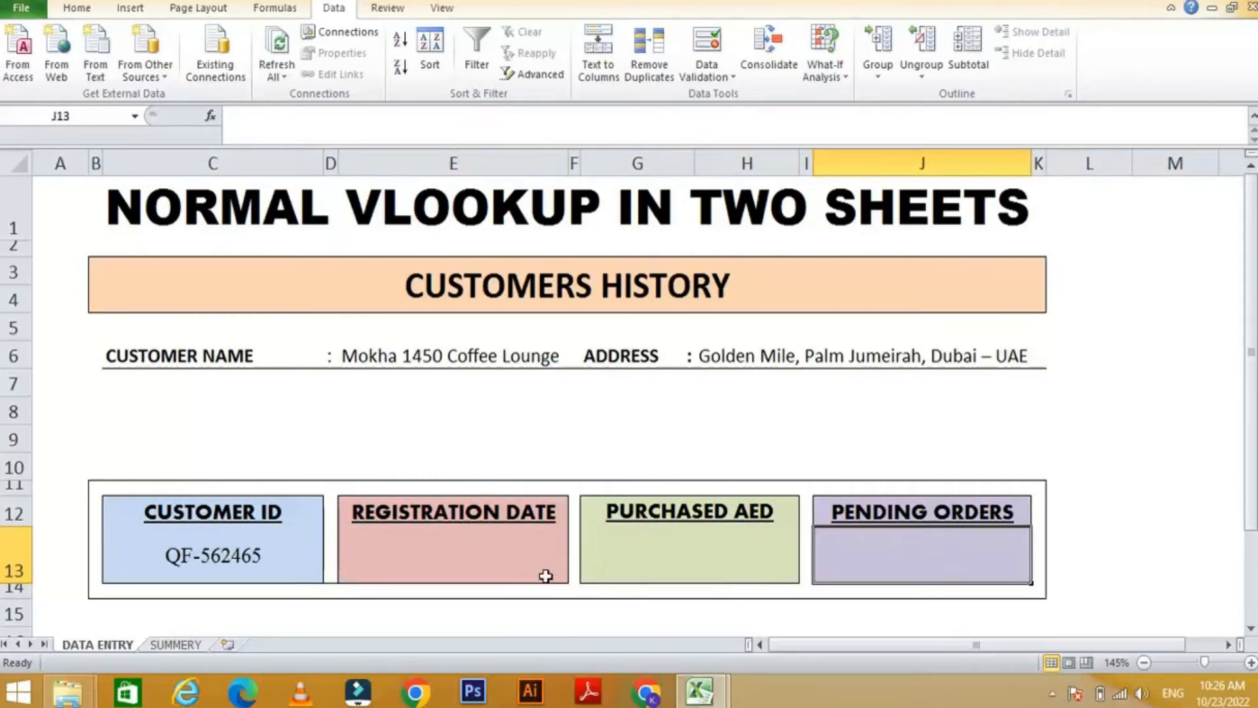
left_click(272, 554)
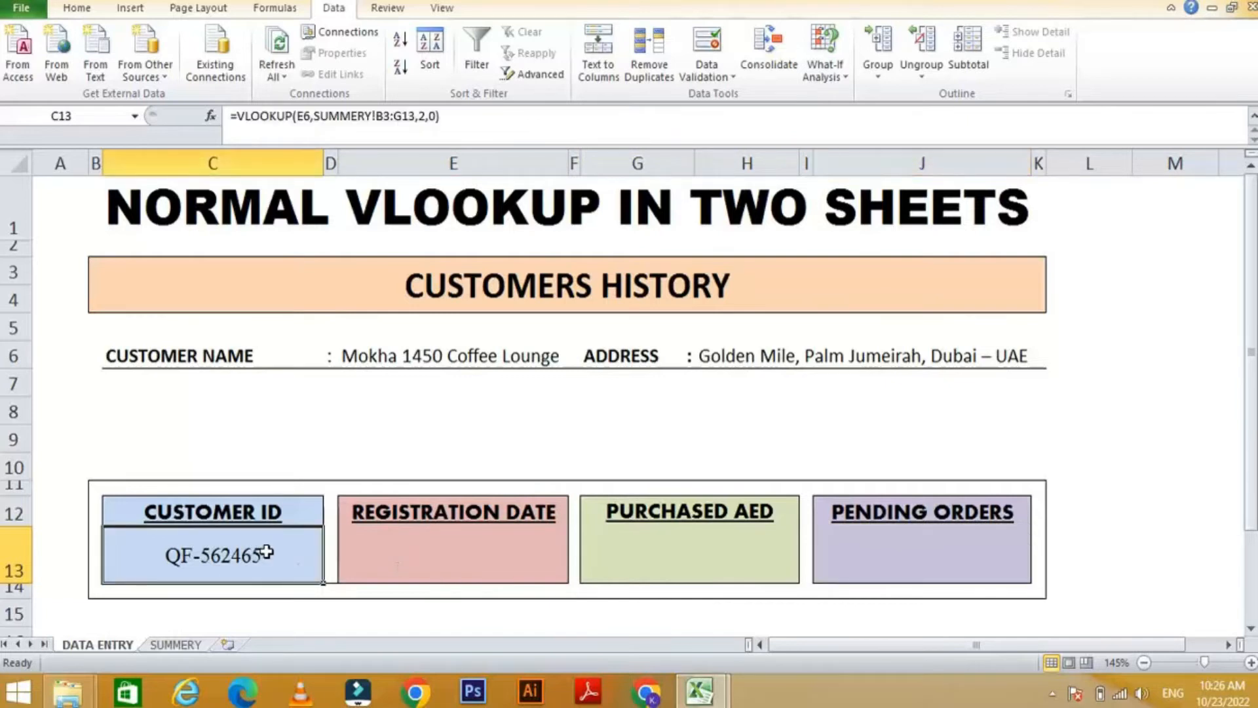
left_click(430, 557)
left_click(685, 549)
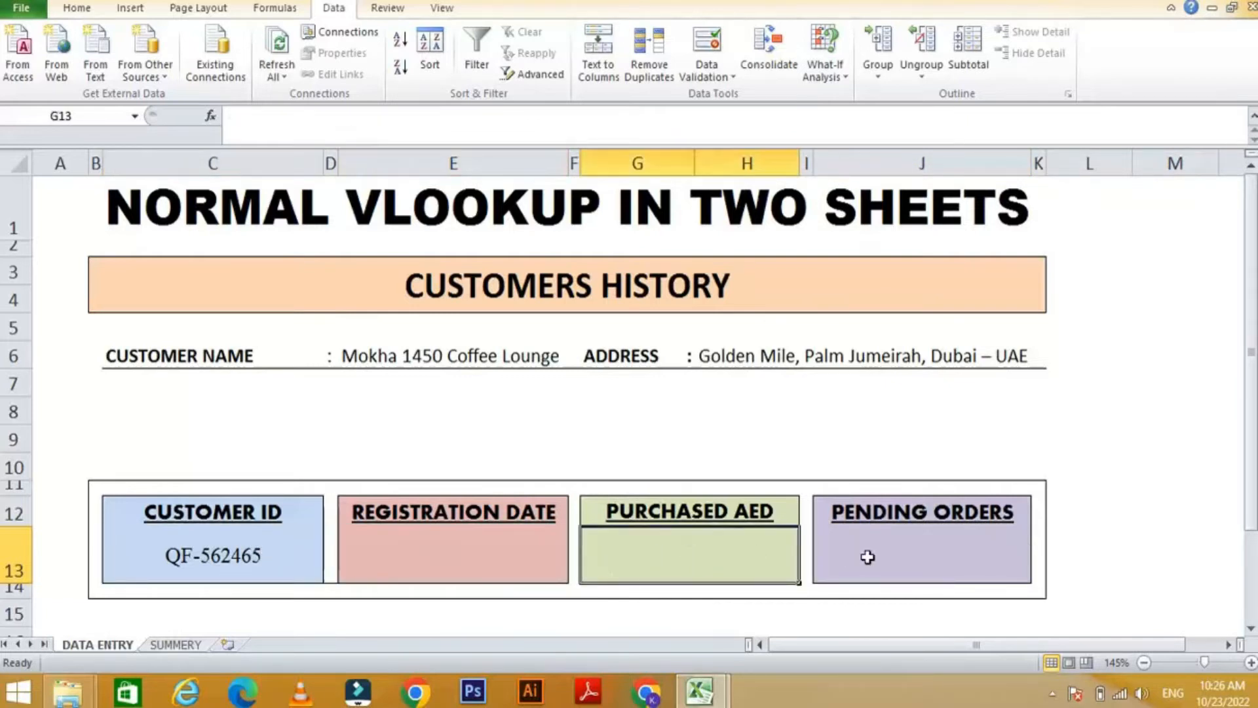
left_click(458, 567)
left_click(728, 567)
left_click(878, 539)
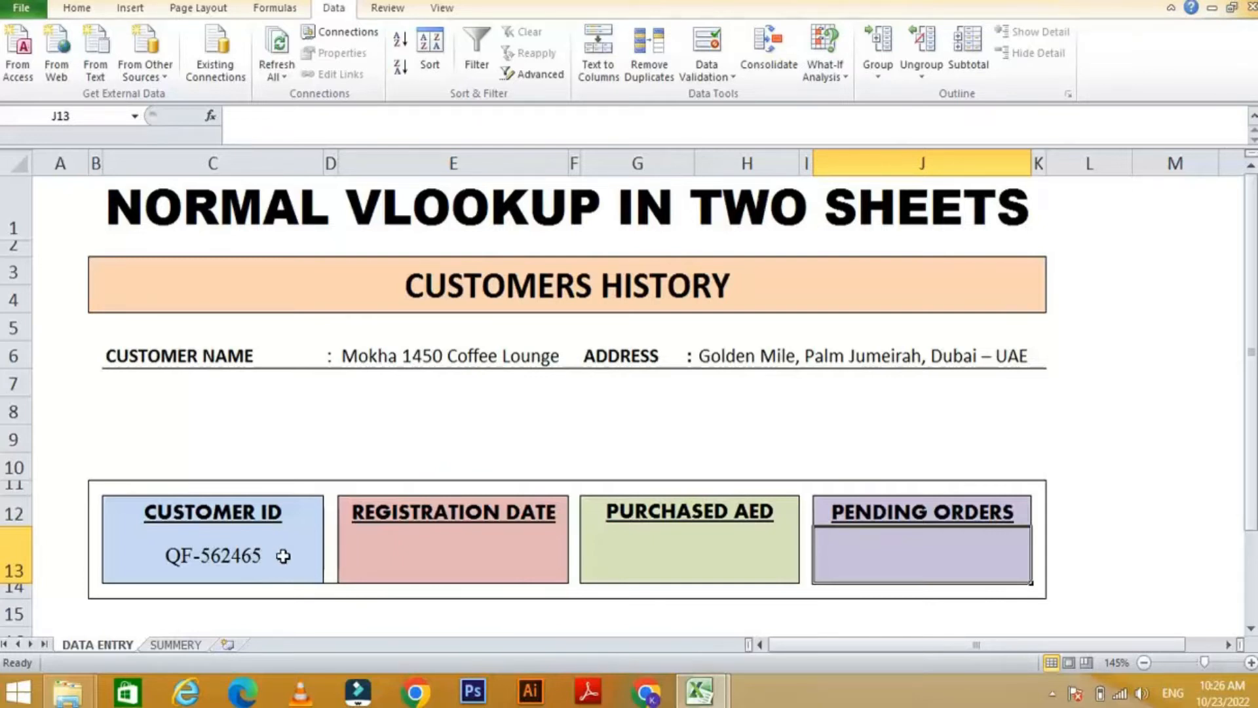
Step: Try to fill the CUSTOMER ID formula from C13 across to the REGISTRATION DATE cell E13, and clear the copied cells
left_click(283, 555)
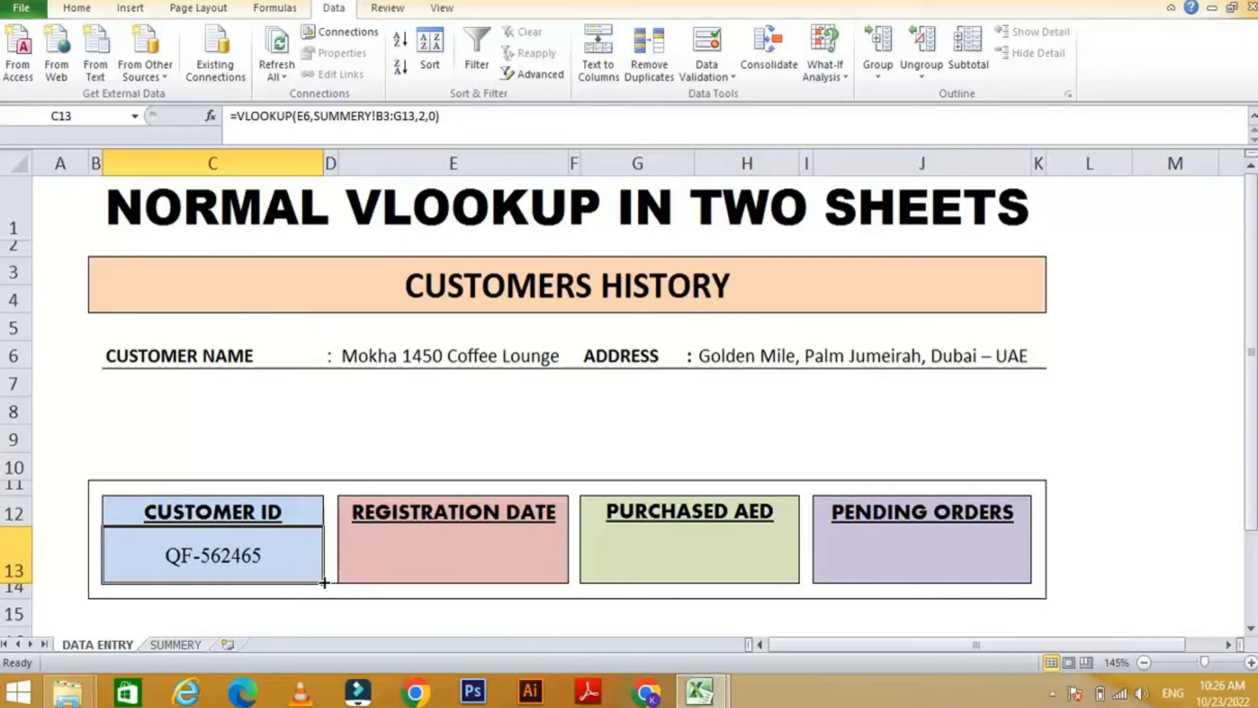
left_click_drag(325, 583, 467, 573)
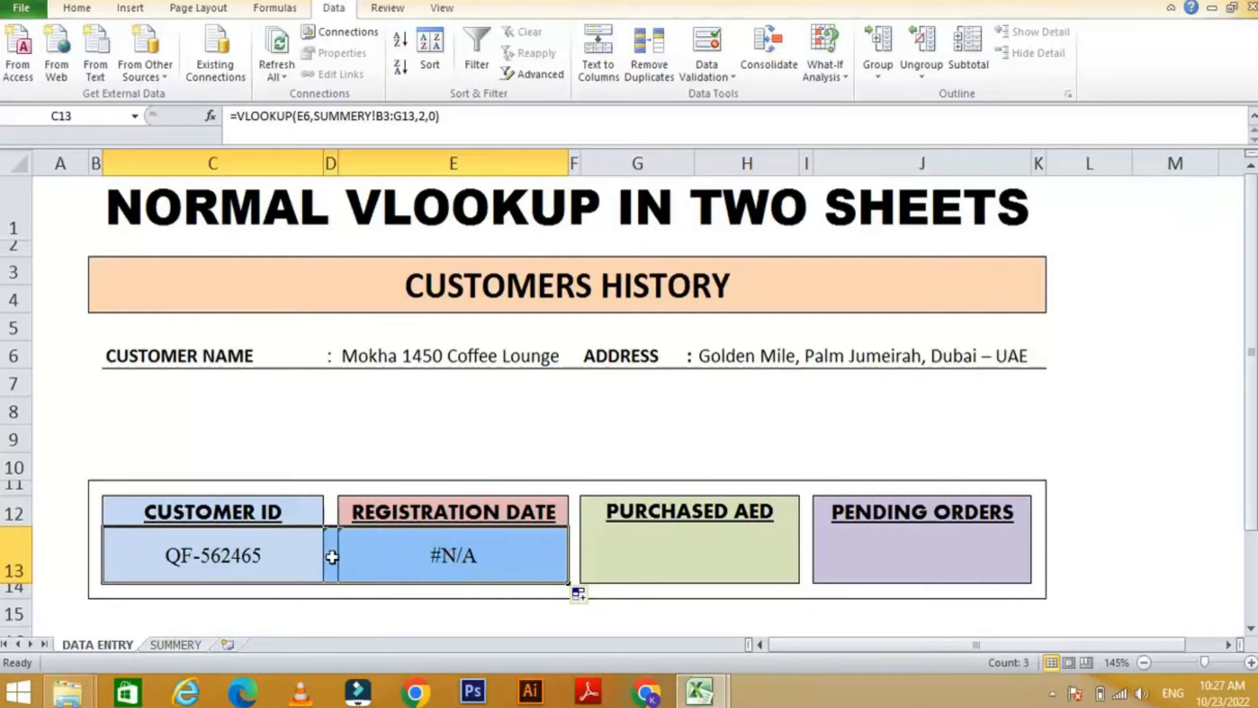
left_click(458, 557)
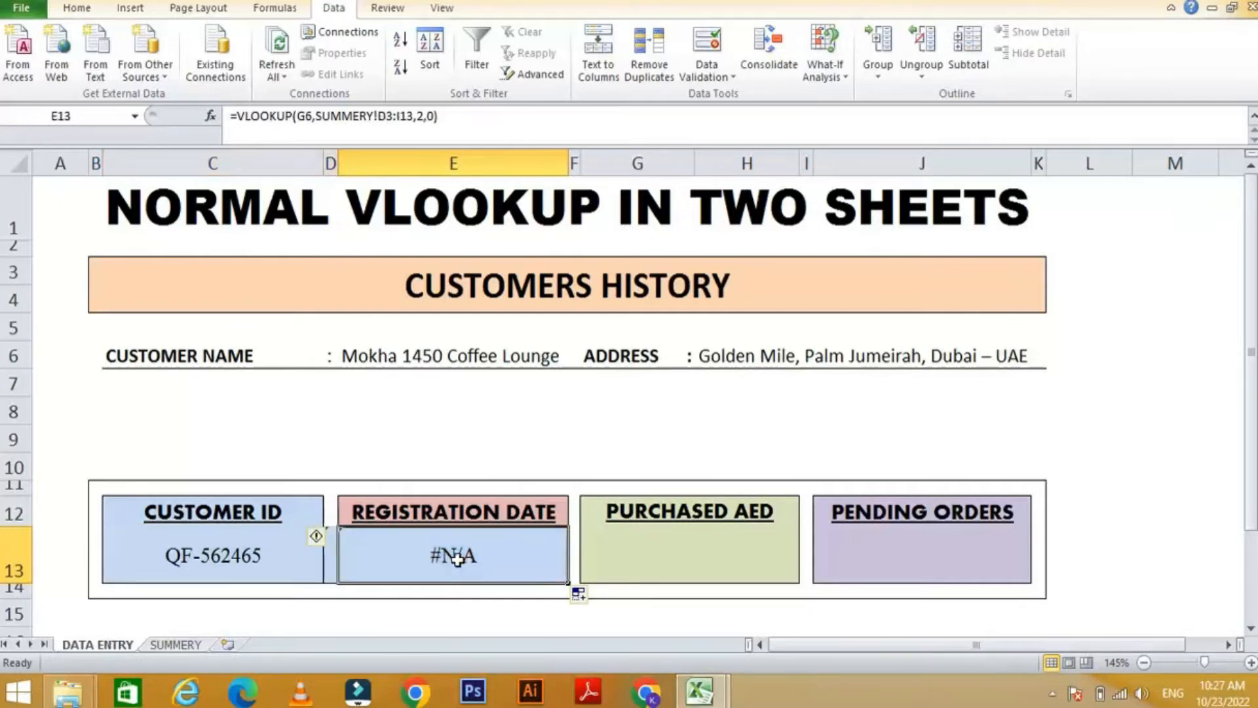
left_click(251, 557)
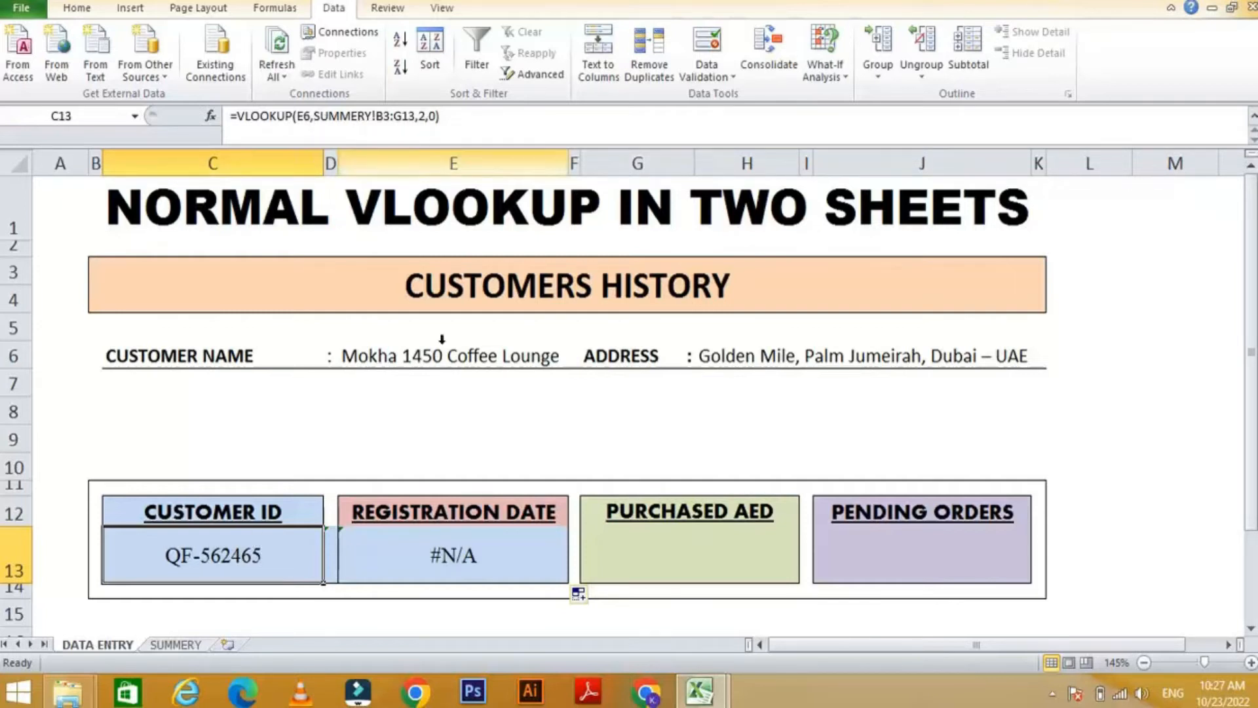
left_click(410, 564)
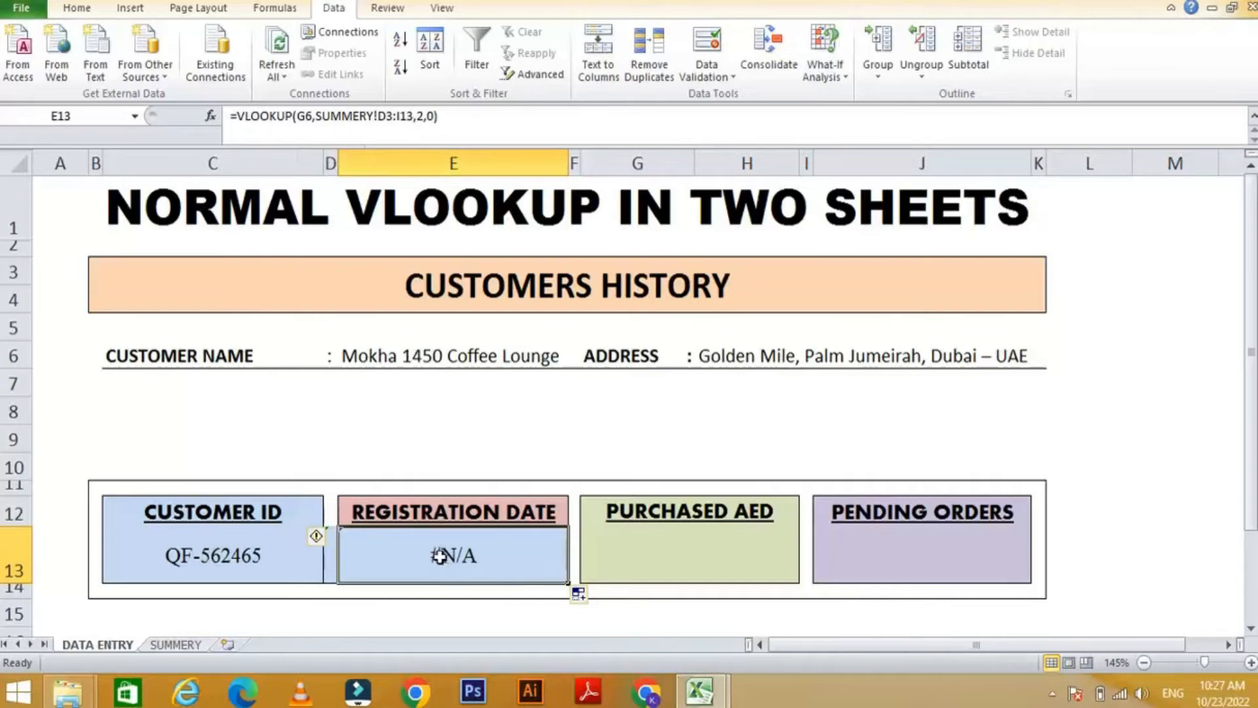
left_click(255, 563)
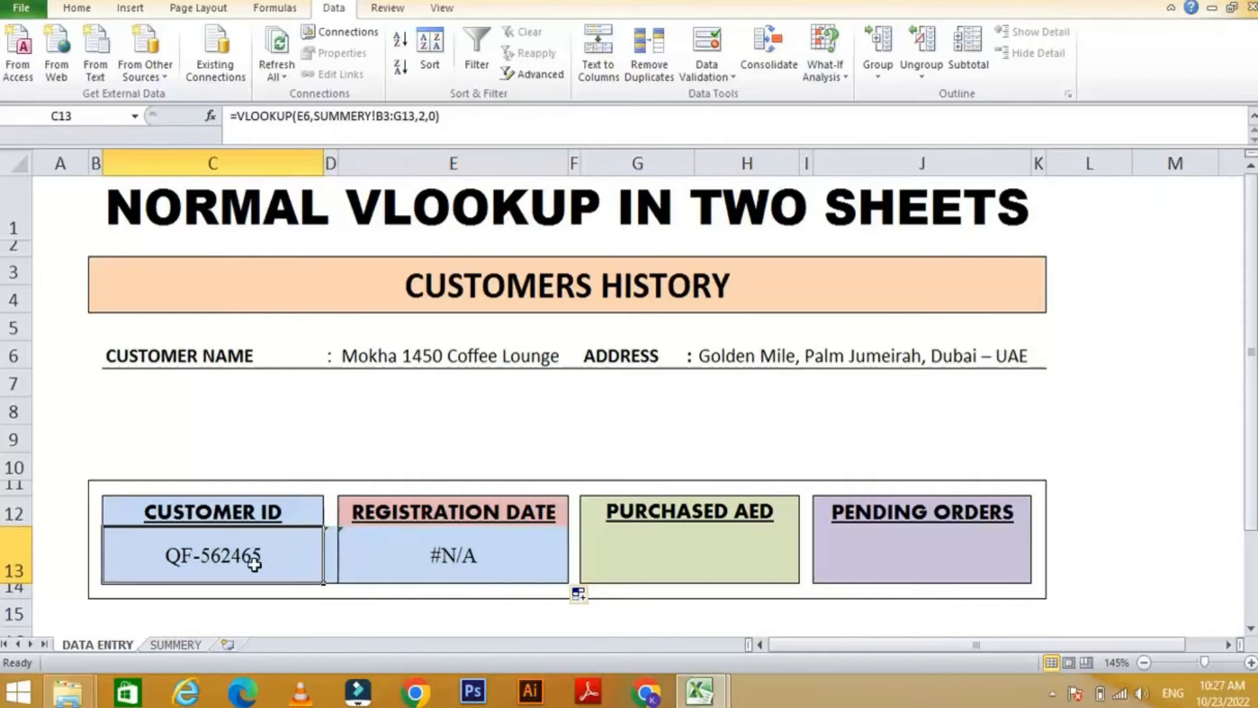
left_click(393, 564)
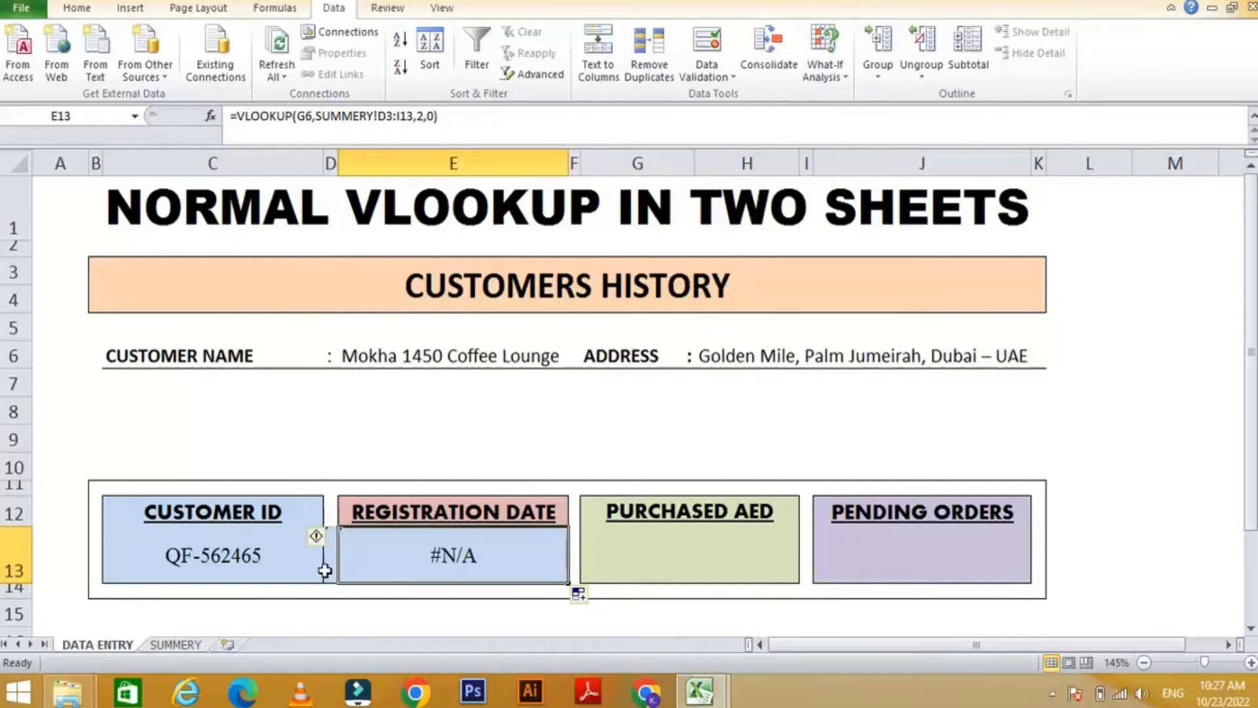
key("Delete")
left_click(330, 549)
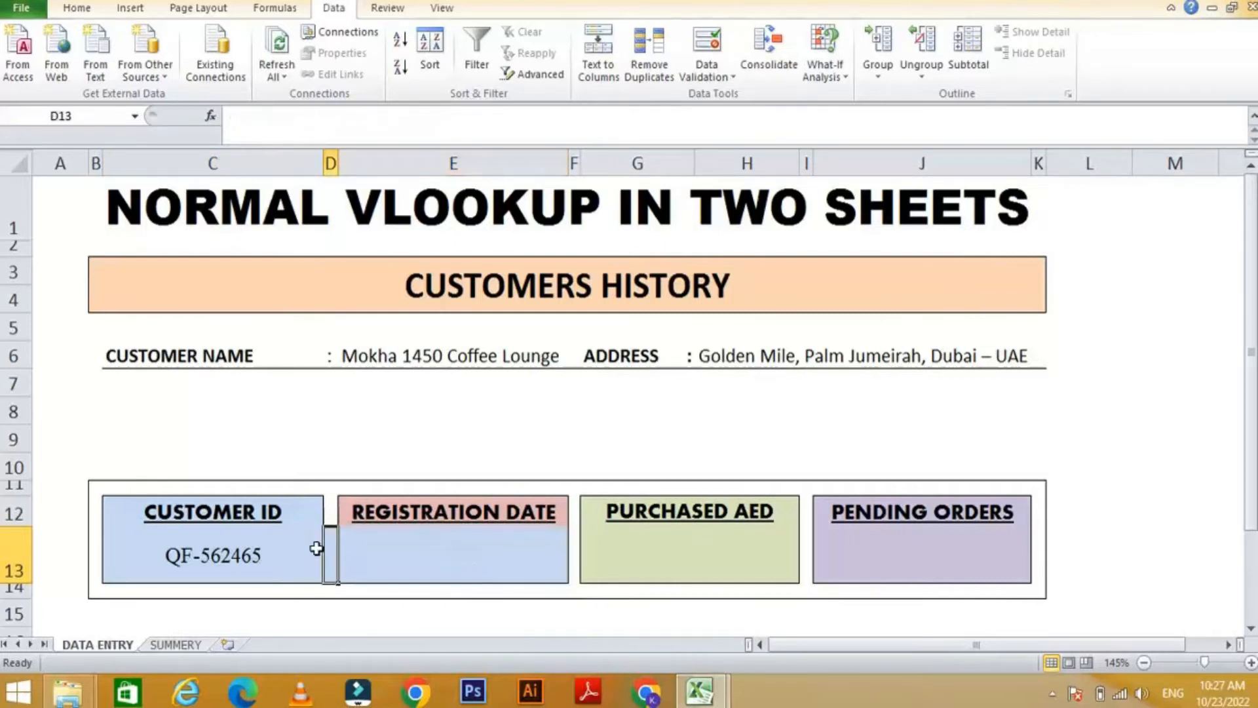
Step: Make the references in the CUSTOMER ID formula in C13 absolute, as =VLOOKUP($E$6,SUMMERY!$B$3:$G$13,2,0)
left_click(266, 566)
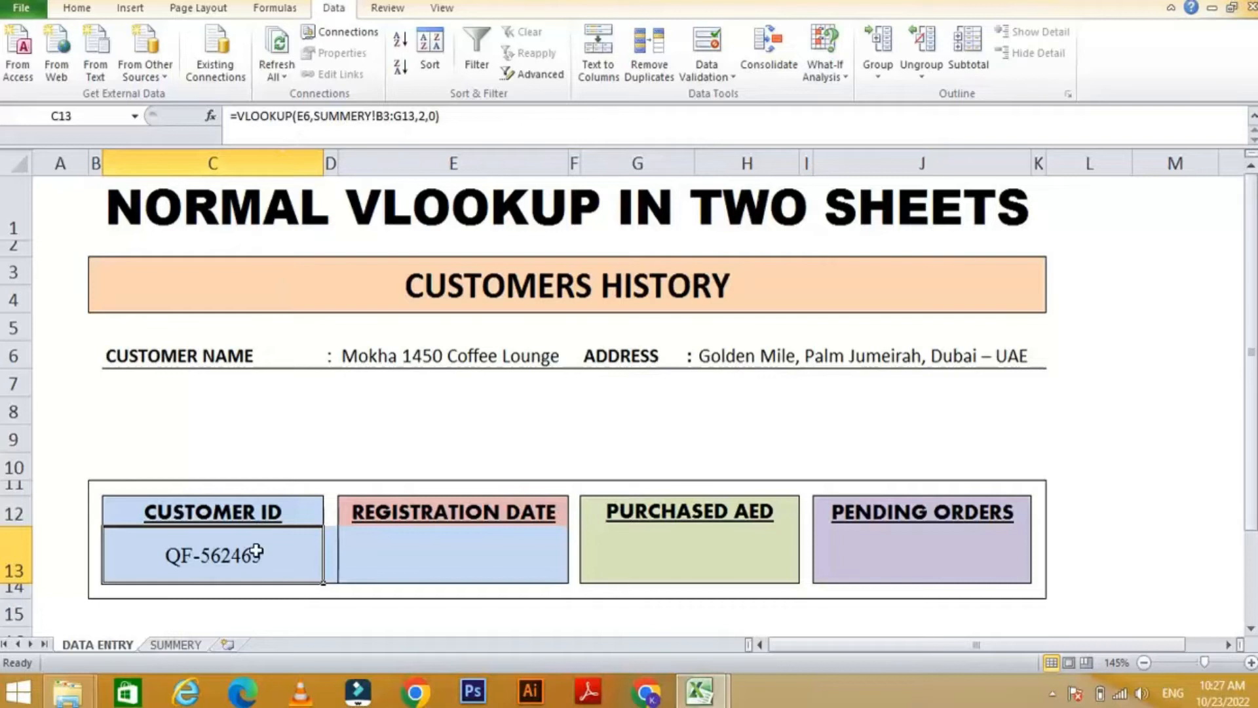
double_click(255, 553)
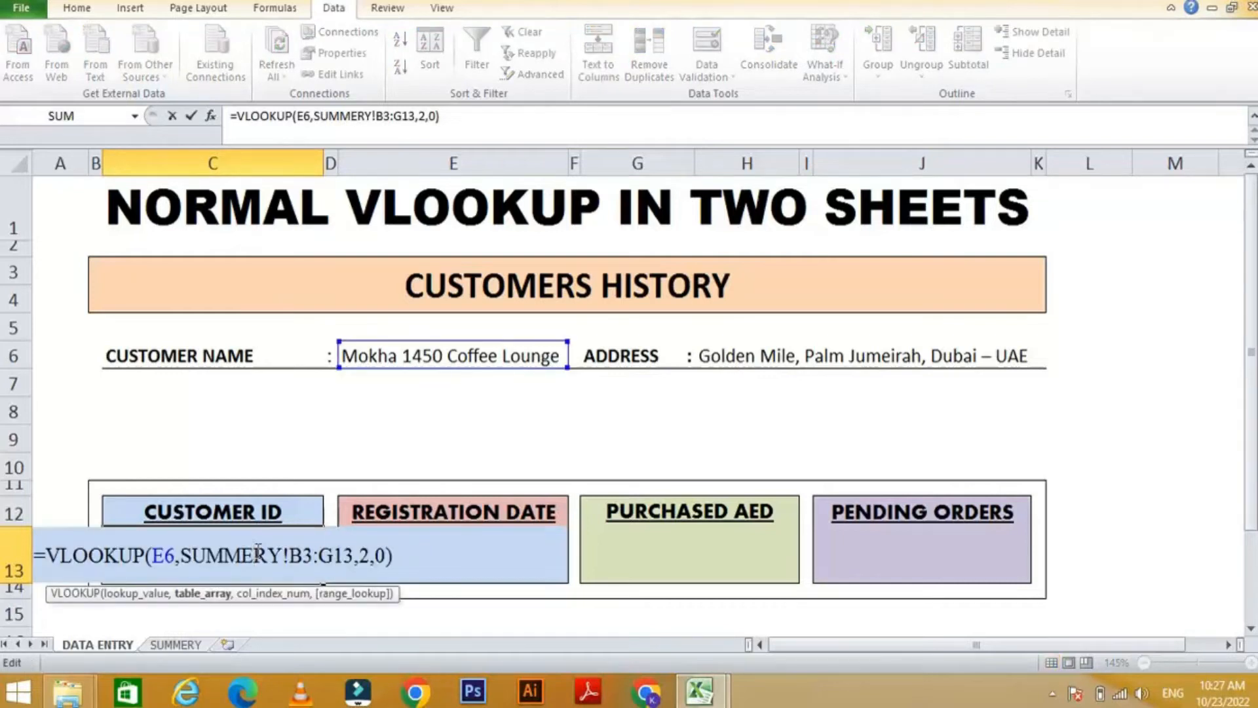
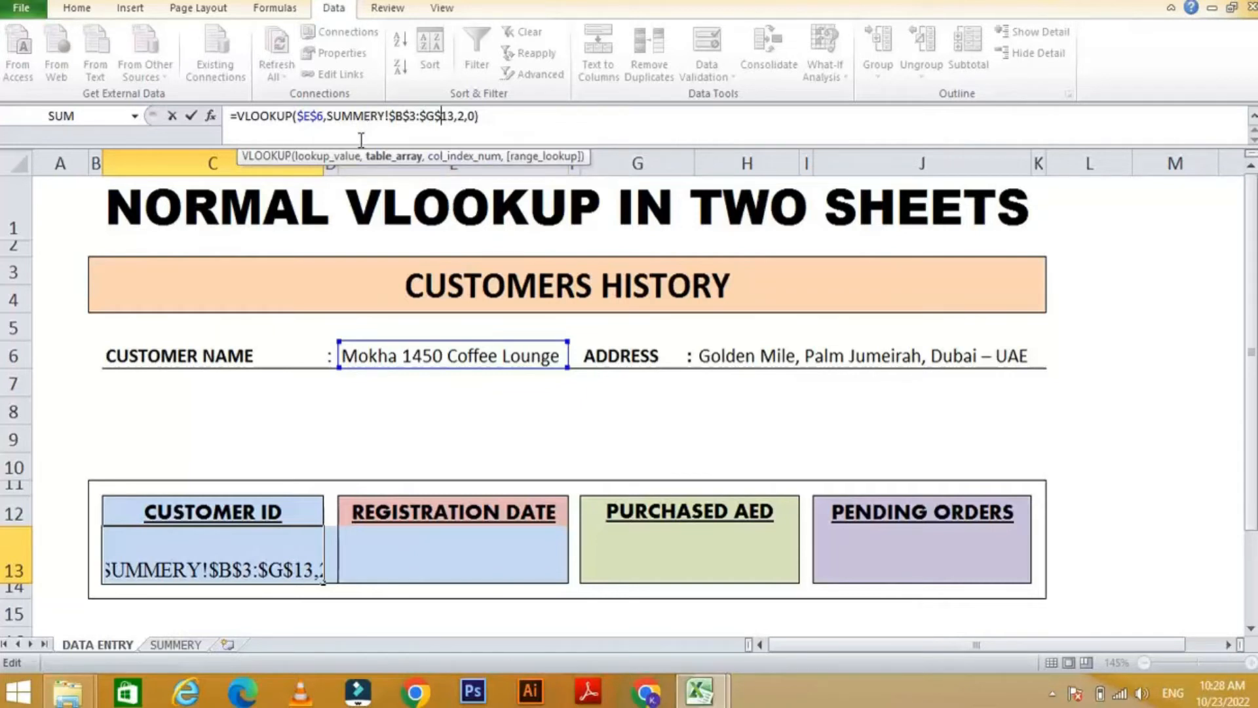
key("Return")
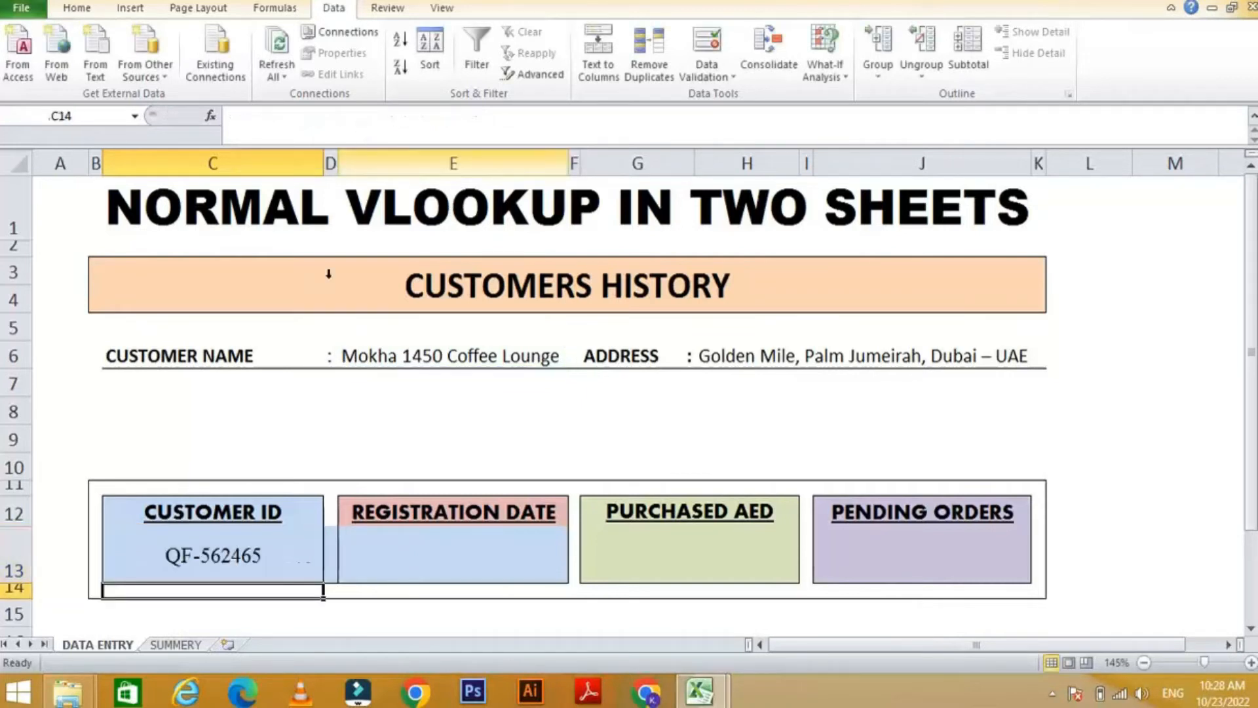
Step: Fill the CUSTOMER ID formula from C13 across to the REGISTRATION DATE cell E13 and clear the copy in the narrow spacer cell D13
left_click(233, 549)
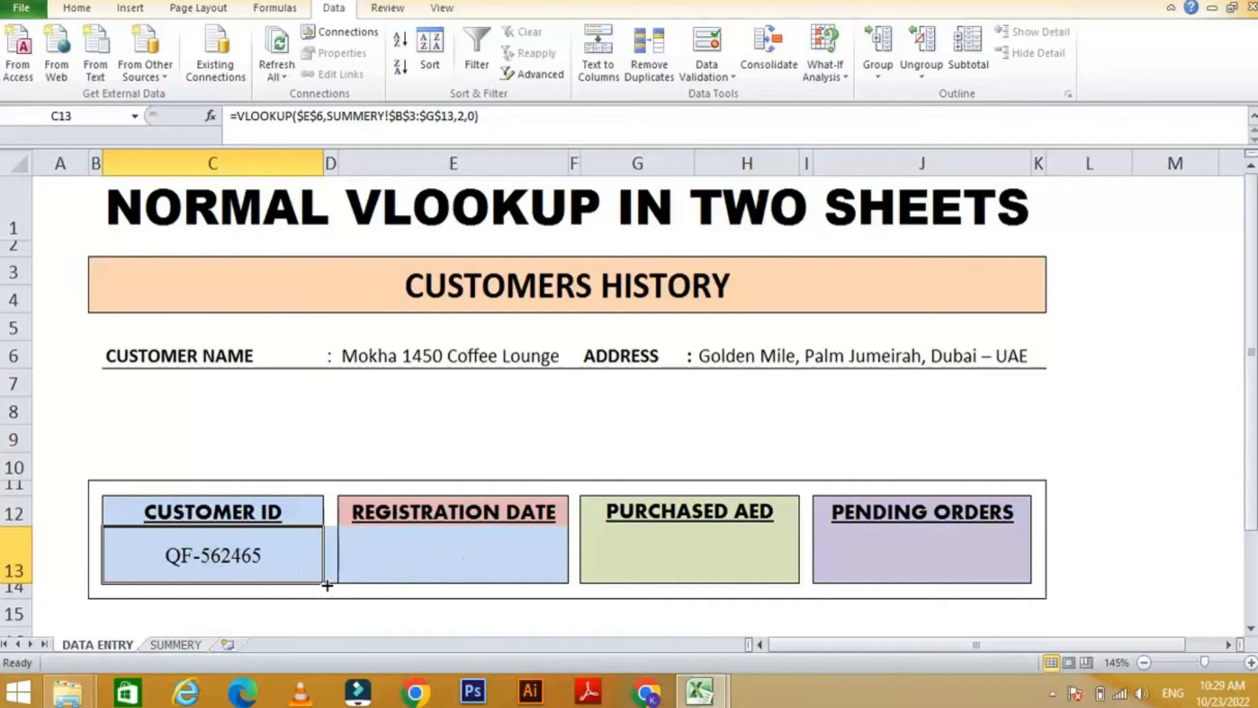
left_click_drag(326, 585, 345, 579)
left_click_drag(449, 582, 450, 581)
left_click(330, 564)
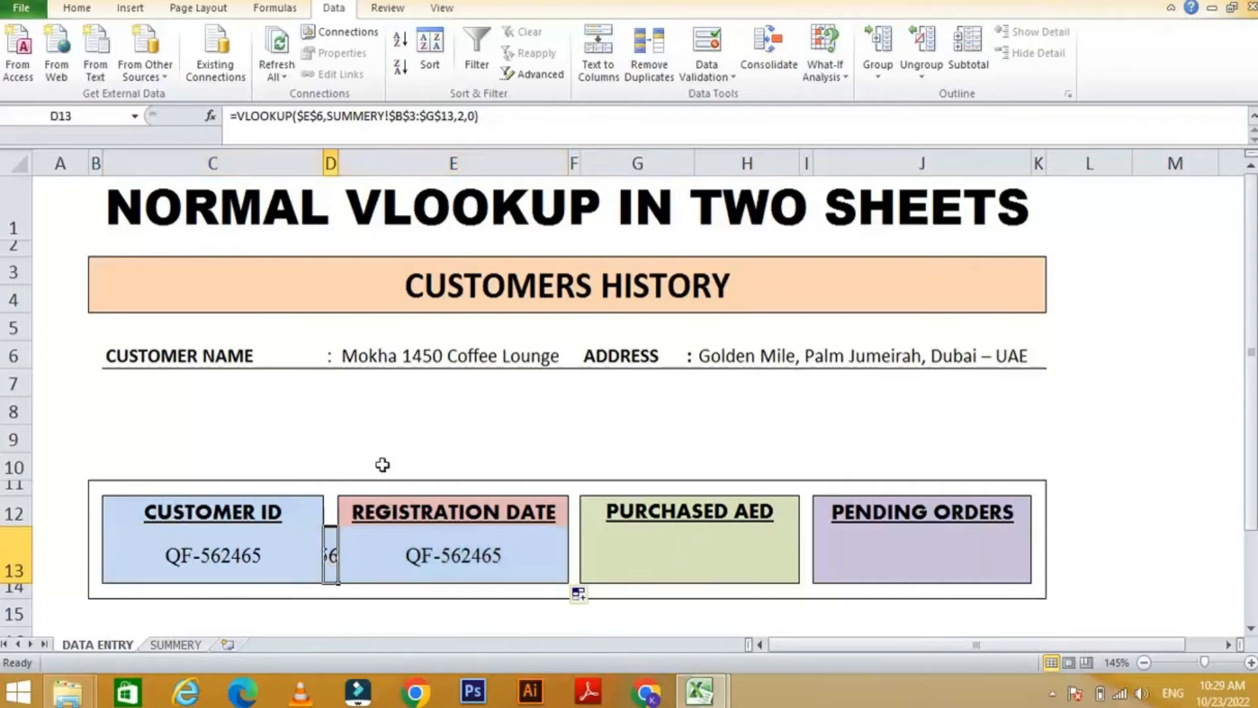
key("Delete")
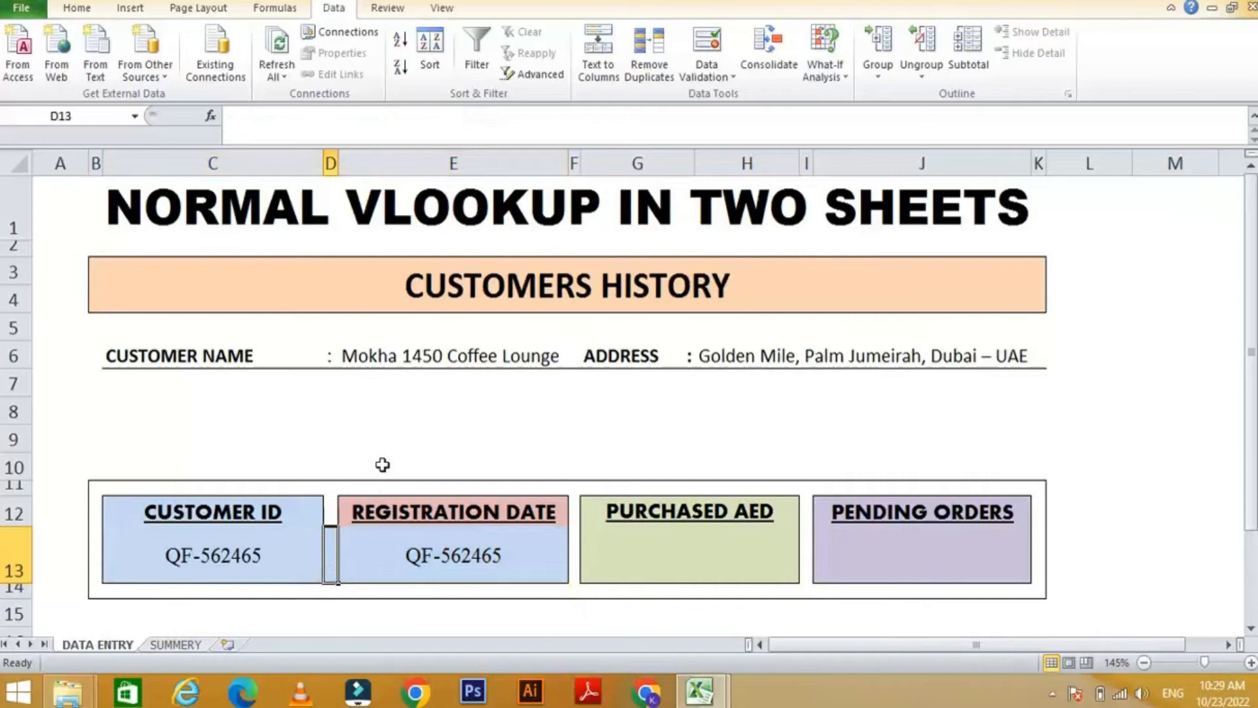
left_click(449, 556)
left_click(259, 559)
left_click(349, 566)
left_click(299, 571)
left_click(375, 560)
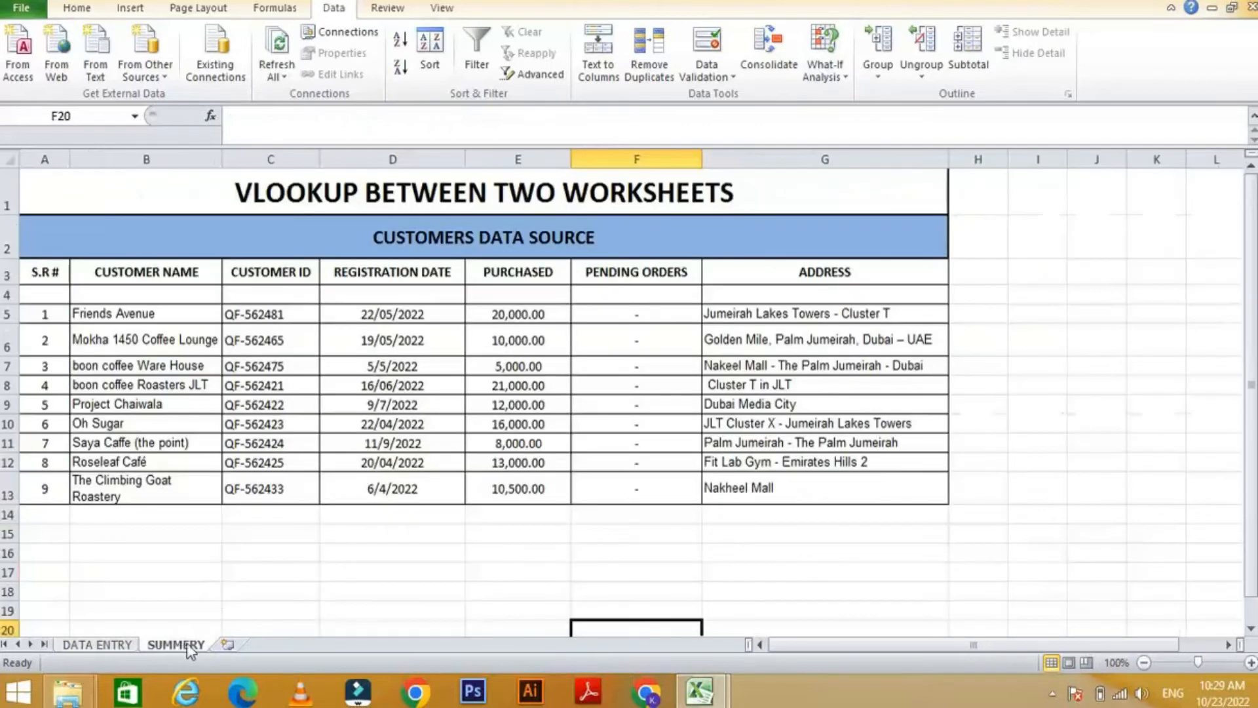
Step: Check the column order on the SUMMERY sheet and set the column index in the REGISTRATION DATE formula in E13 to 3
left_click(176, 645)
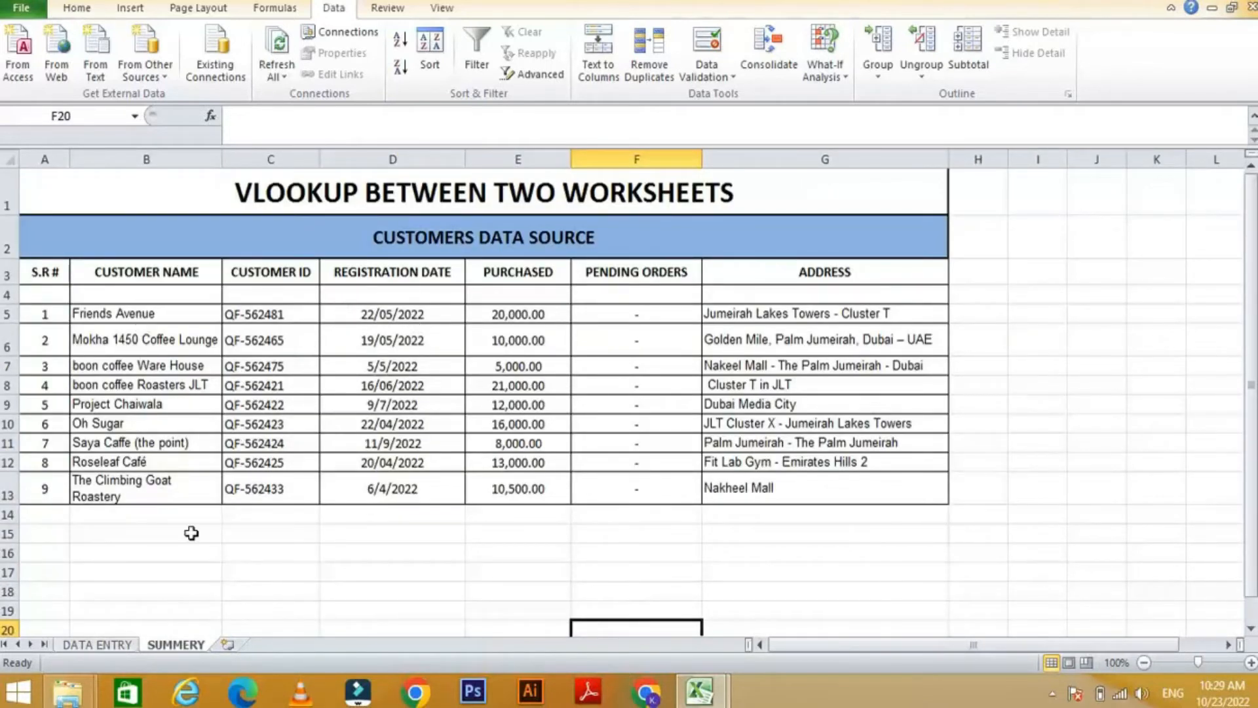
left_click(117, 646)
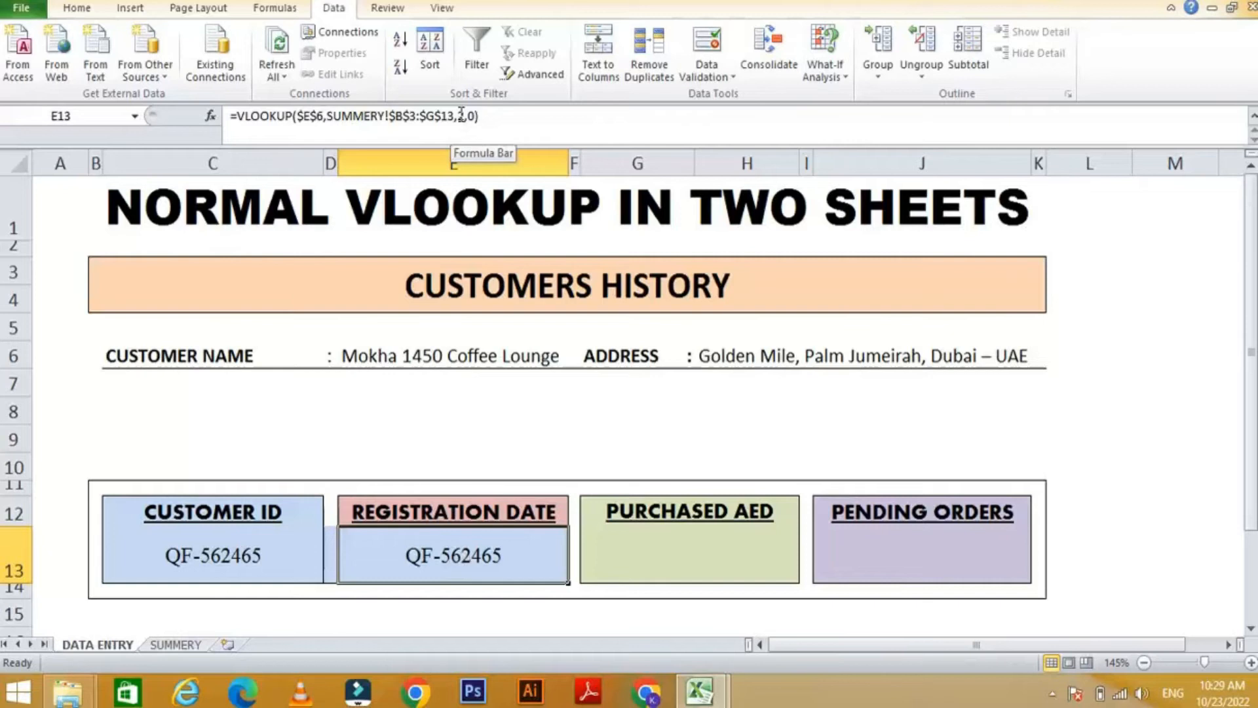
left_click(172, 645)
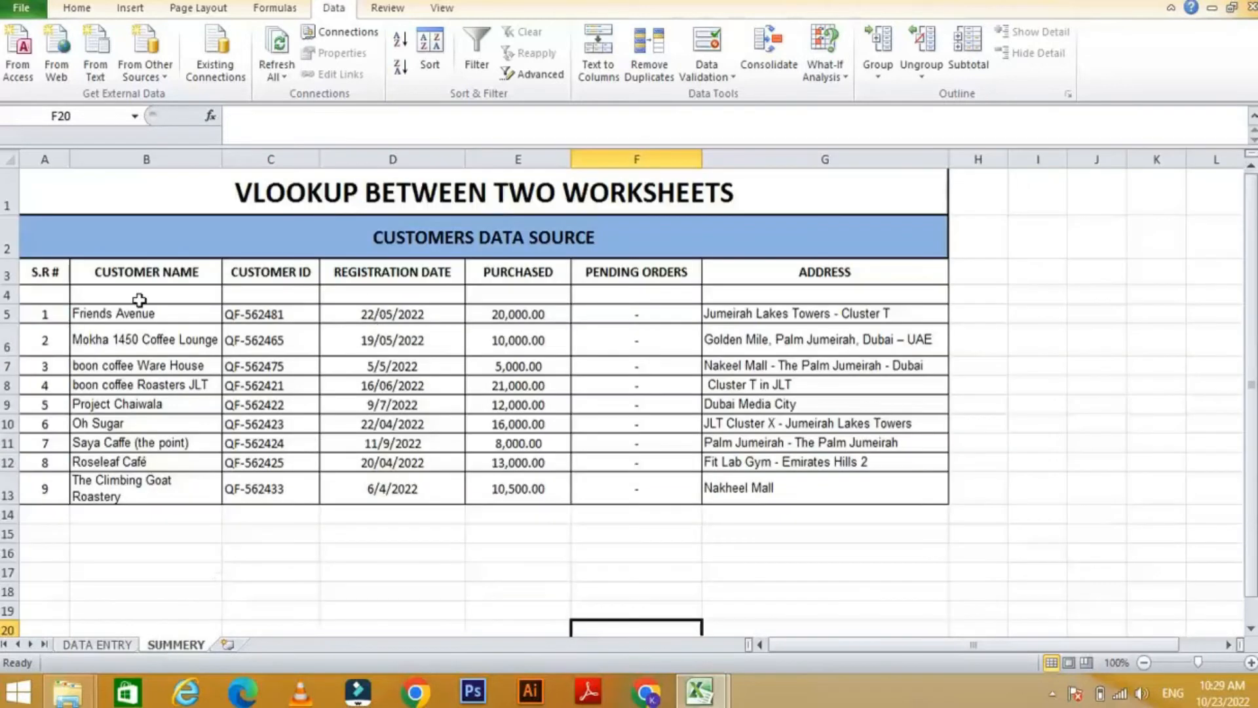
left_click(99, 645)
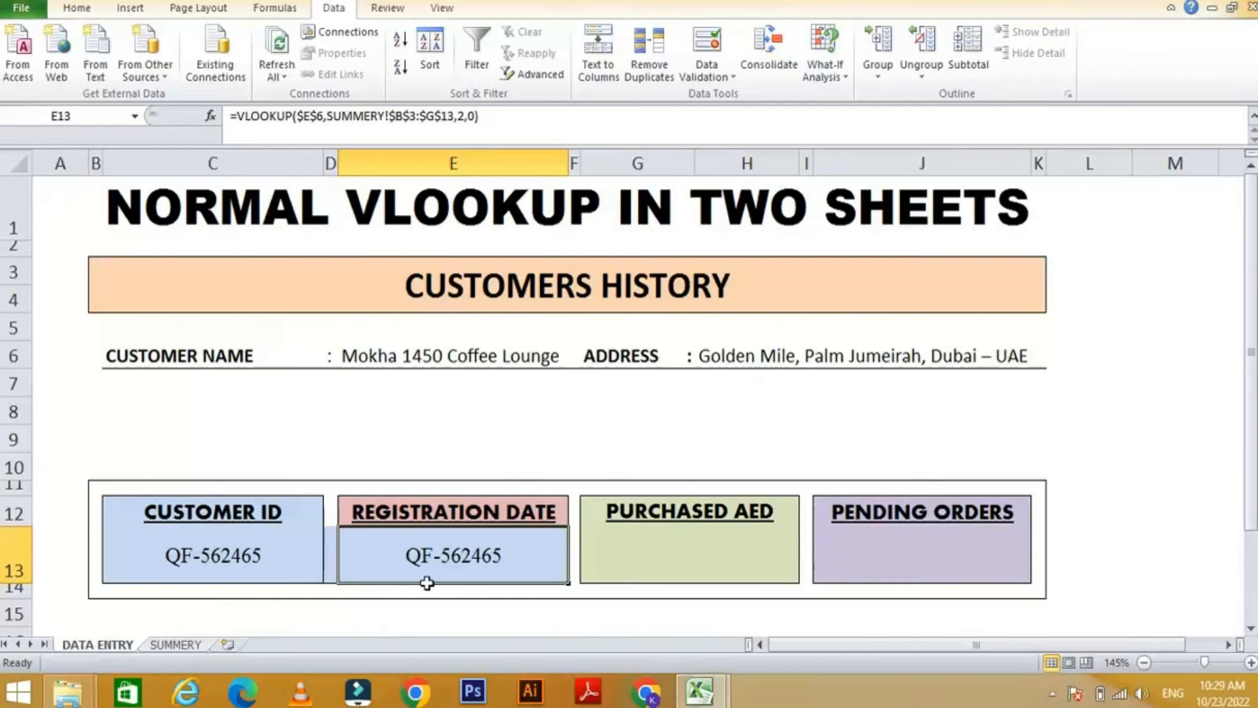
left_click(464, 117)
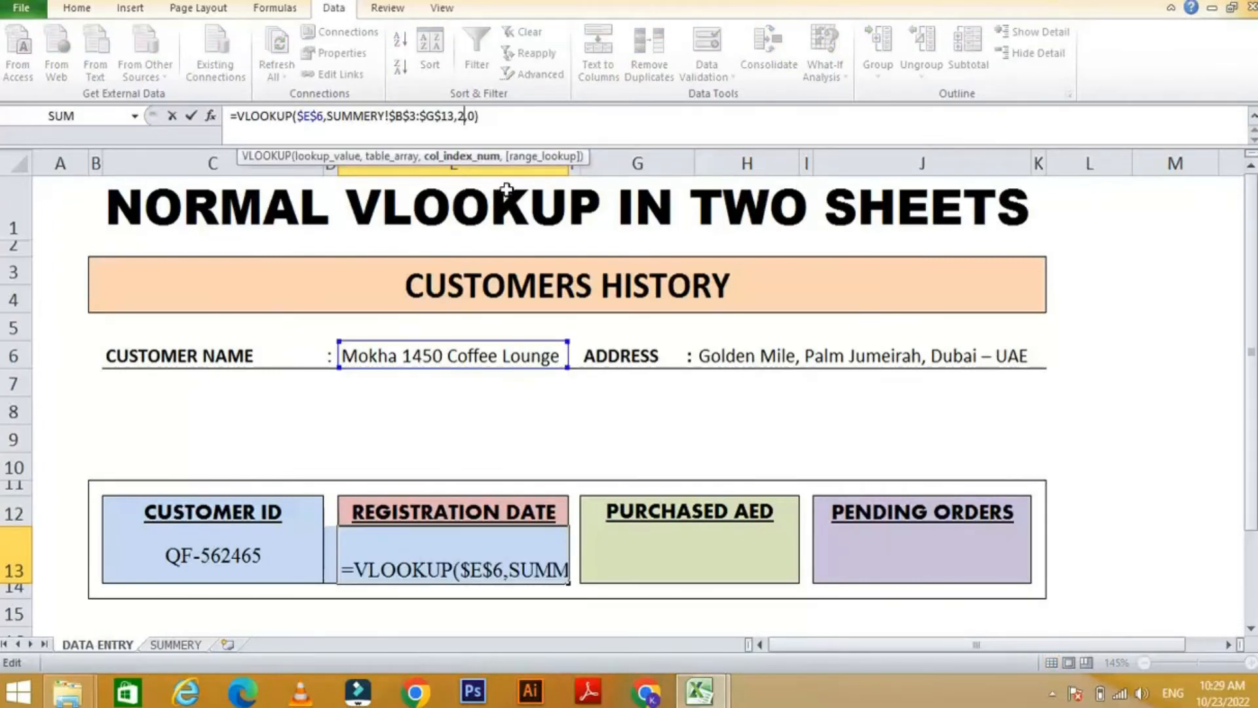
key("BackSpace")
type("3")
key("Return")
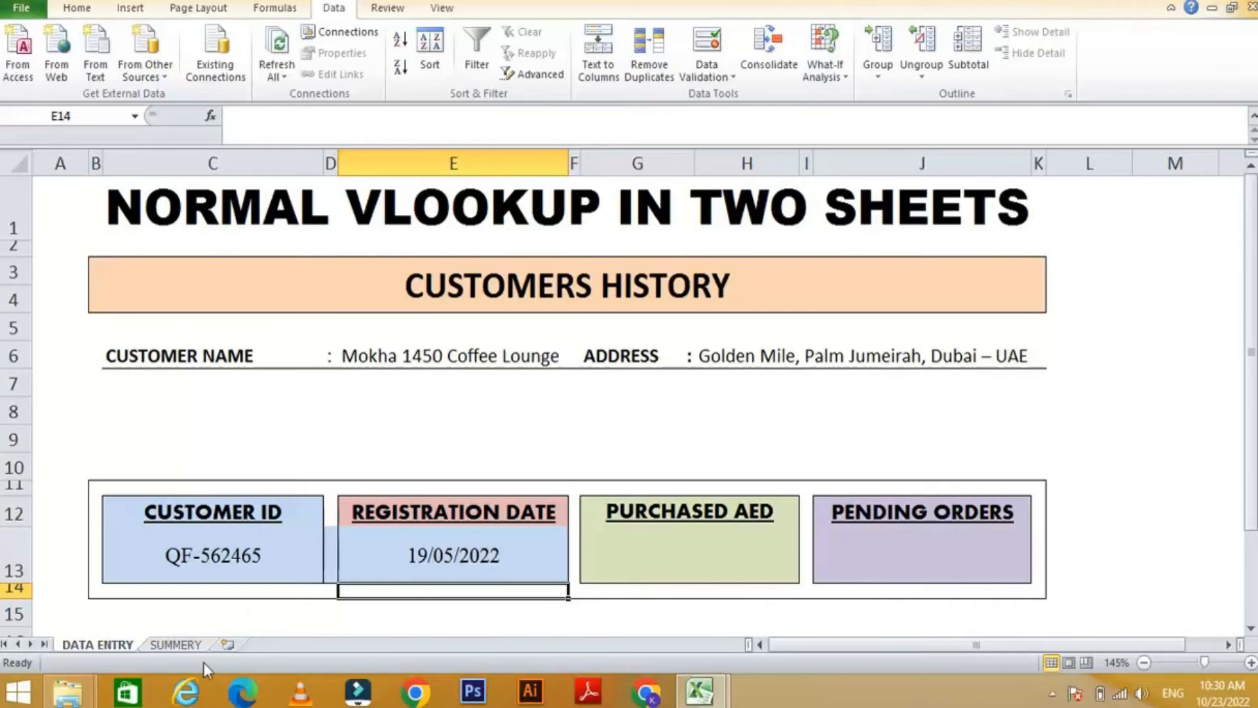
Step: Compare the registration date for Mokha 1450 Coffee Lounge on the DATA ENTRY sheet with its row on the SUMMERY sheet
left_click(175, 645)
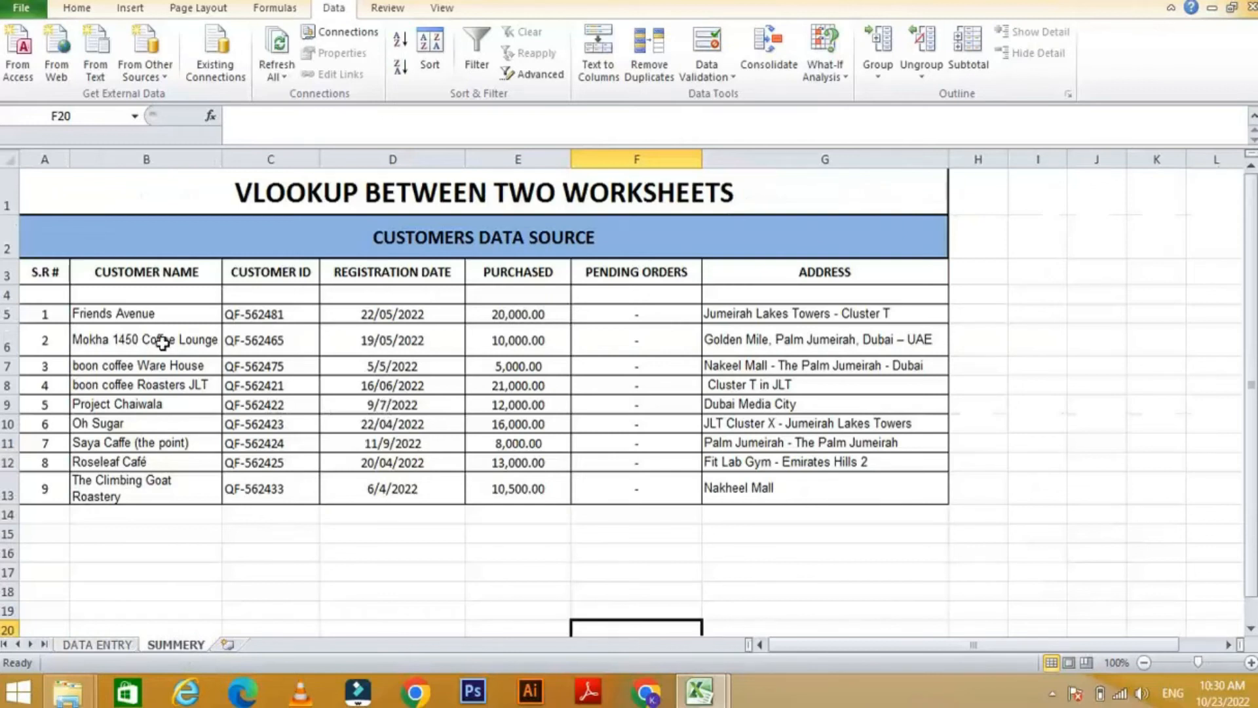
left_click(105, 645)
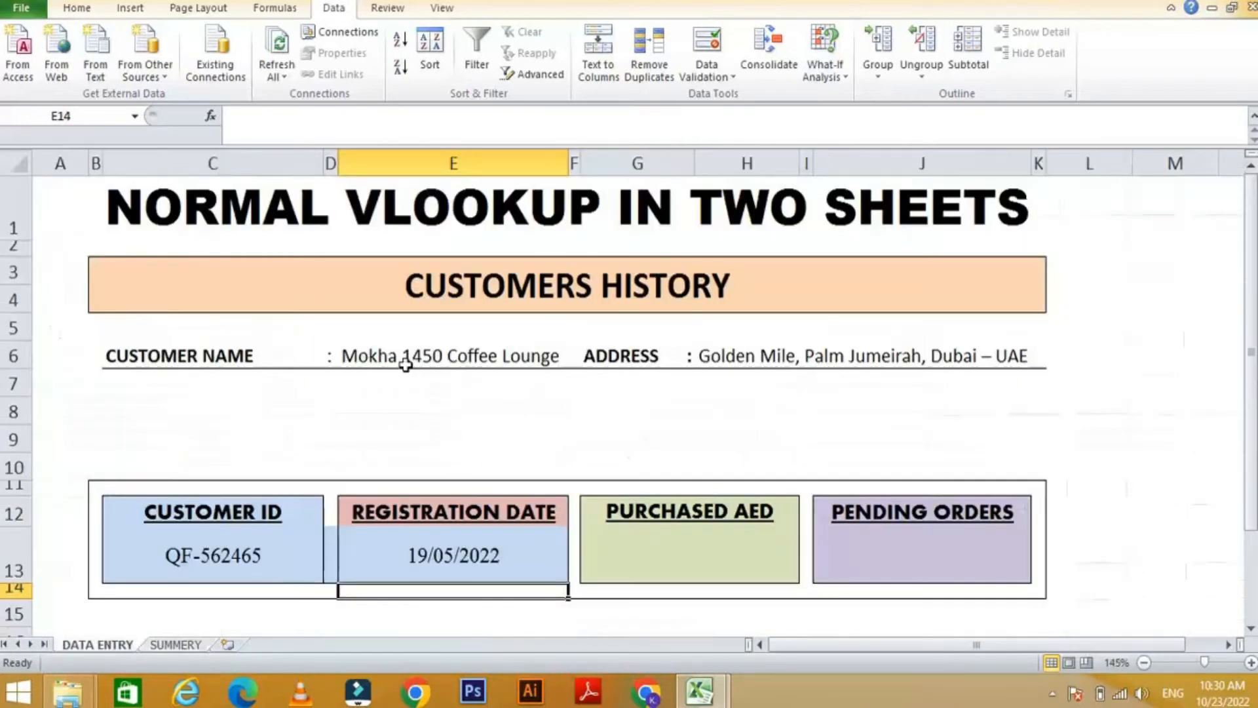
left_click(176, 645)
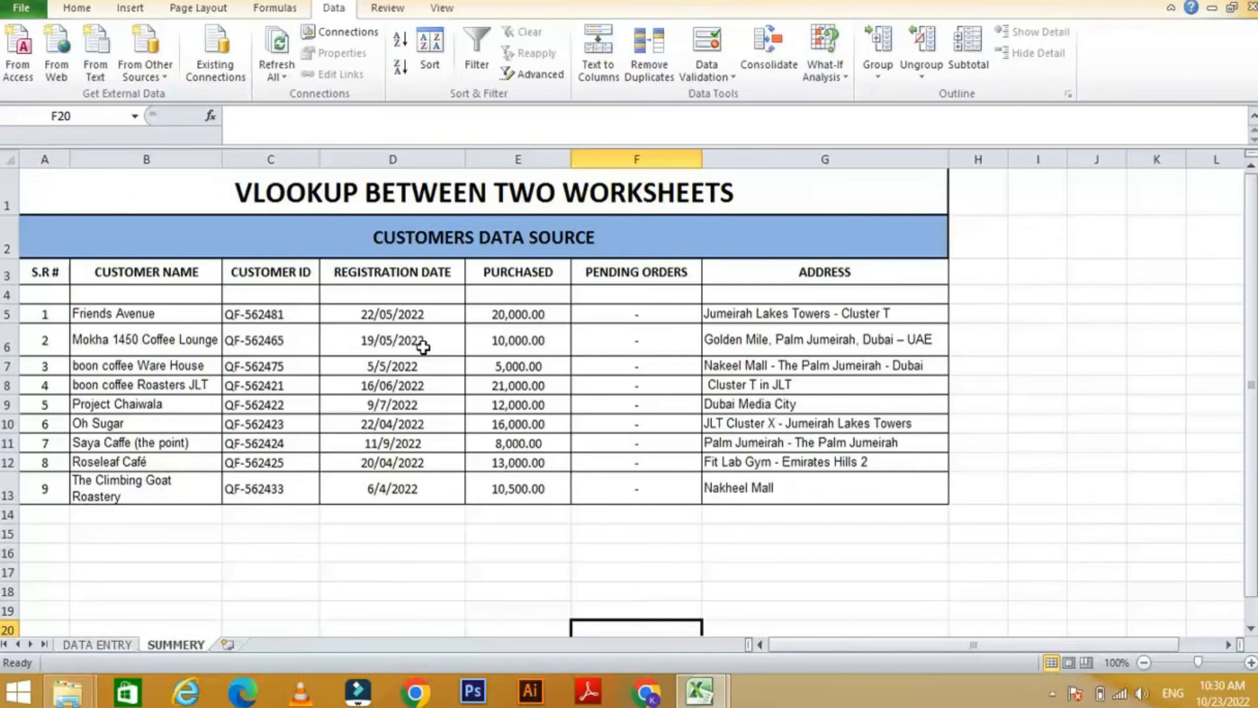
left_click(90, 643)
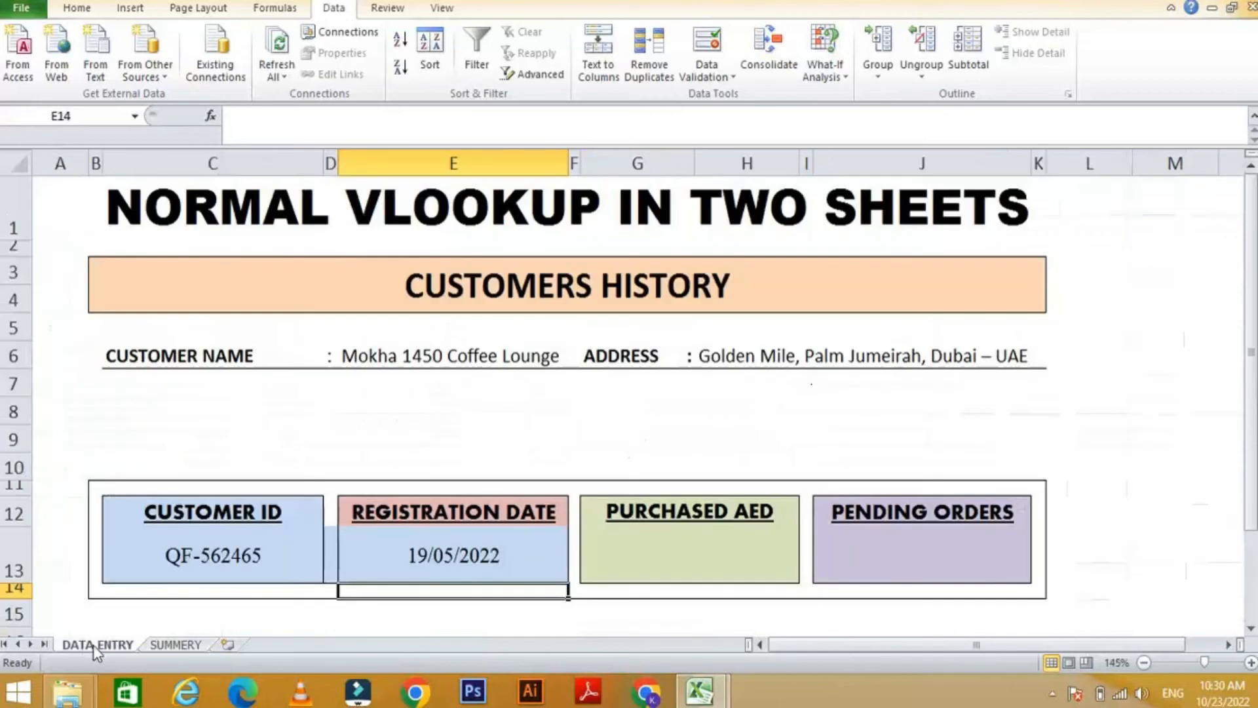
Step: Try to fill the REGISTRATION DATE formula from E13 across to the merged PURCHASED AED cell G13
left_click(540, 568)
left_click_drag(572, 582, 670, 582)
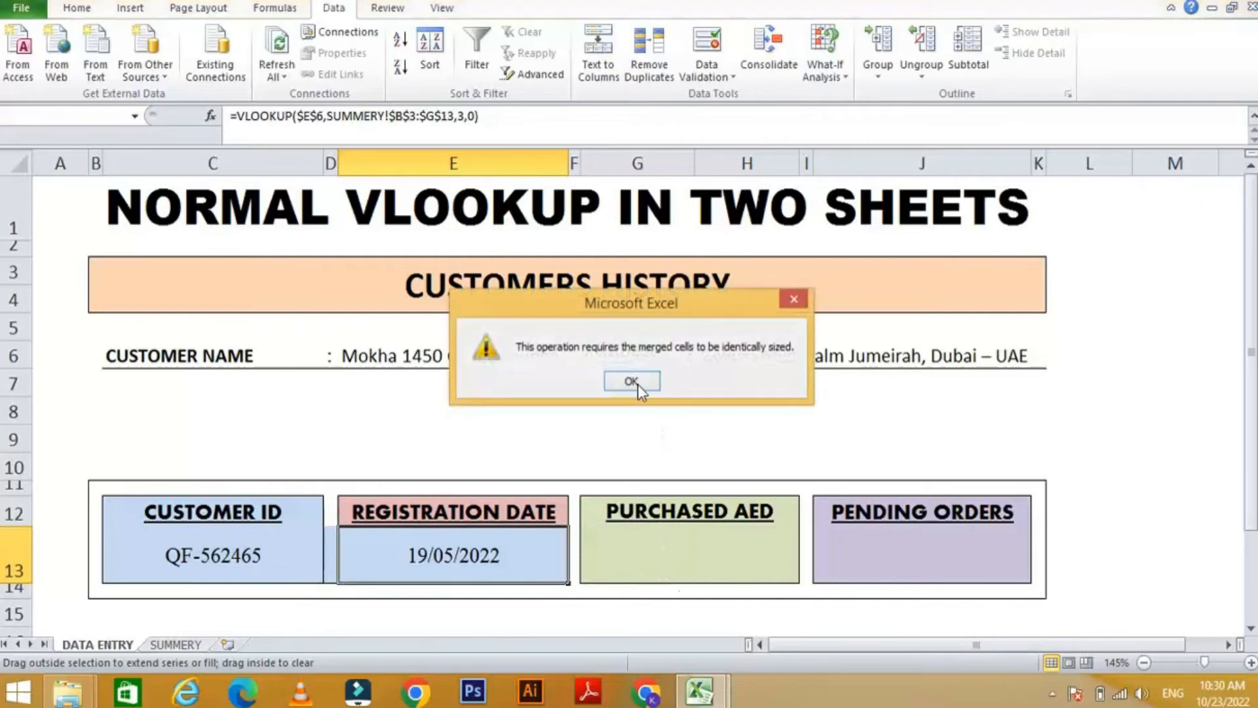
left_click(631, 381)
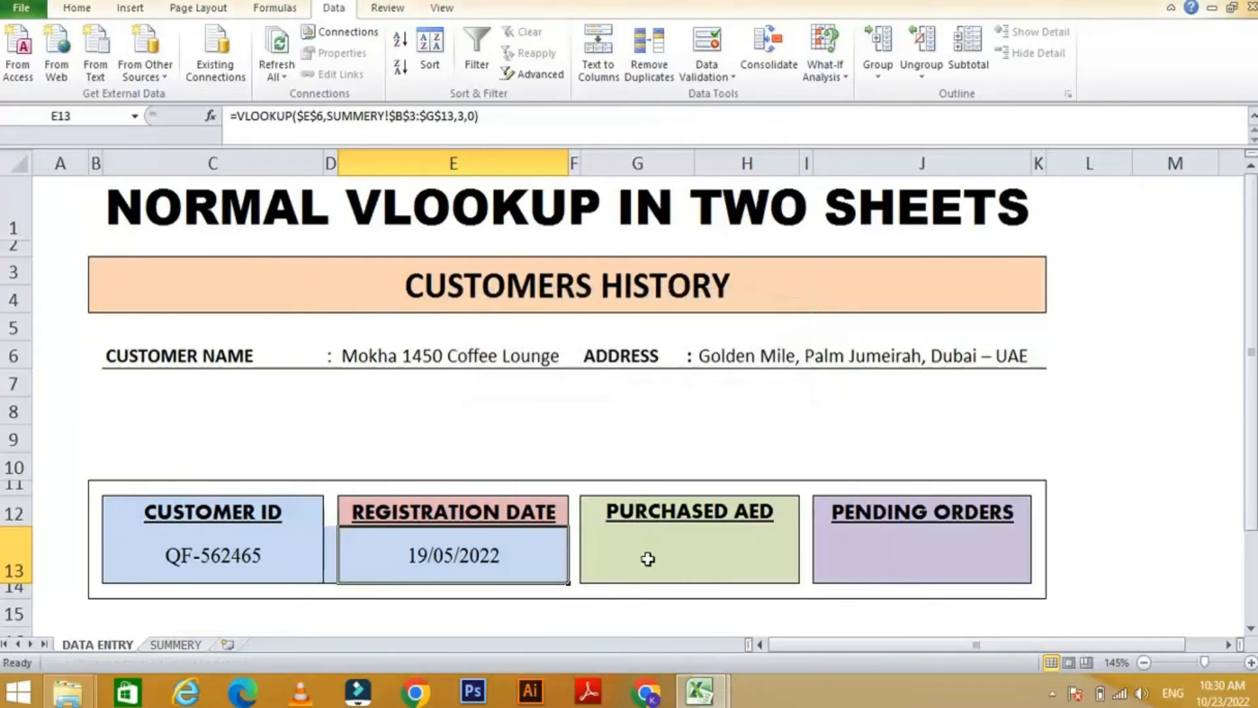
Step: Unmerge the PURCHASED AED cell G13:H13 and fill the REGISTRATION DATE formula from E13 across into G13
left_click(669, 553)
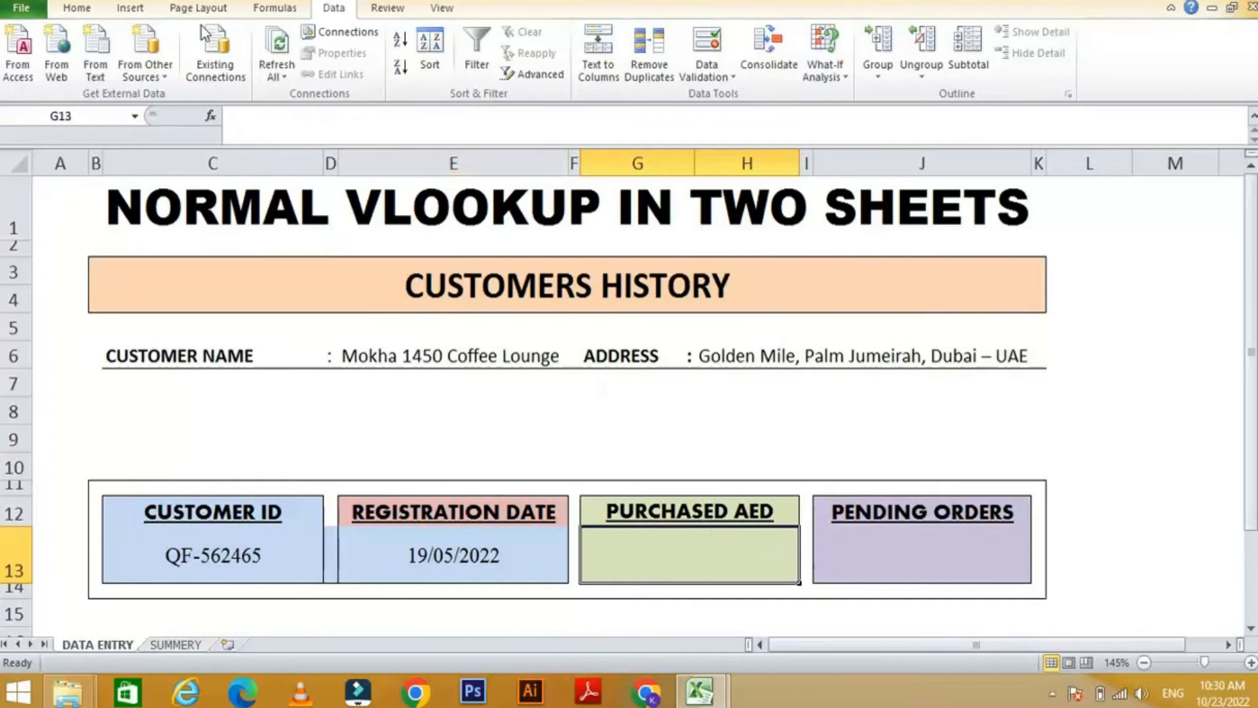
left_click(77, 8)
left_click(523, 67)
left_click(666, 565)
left_click(500, 557)
left_click_drag(568, 582, 763, 565)
Step: Merge and center G13:H13 under PURCHASED AED again and clear the copied formula from the spacer cell F13
left_click(625, 547)
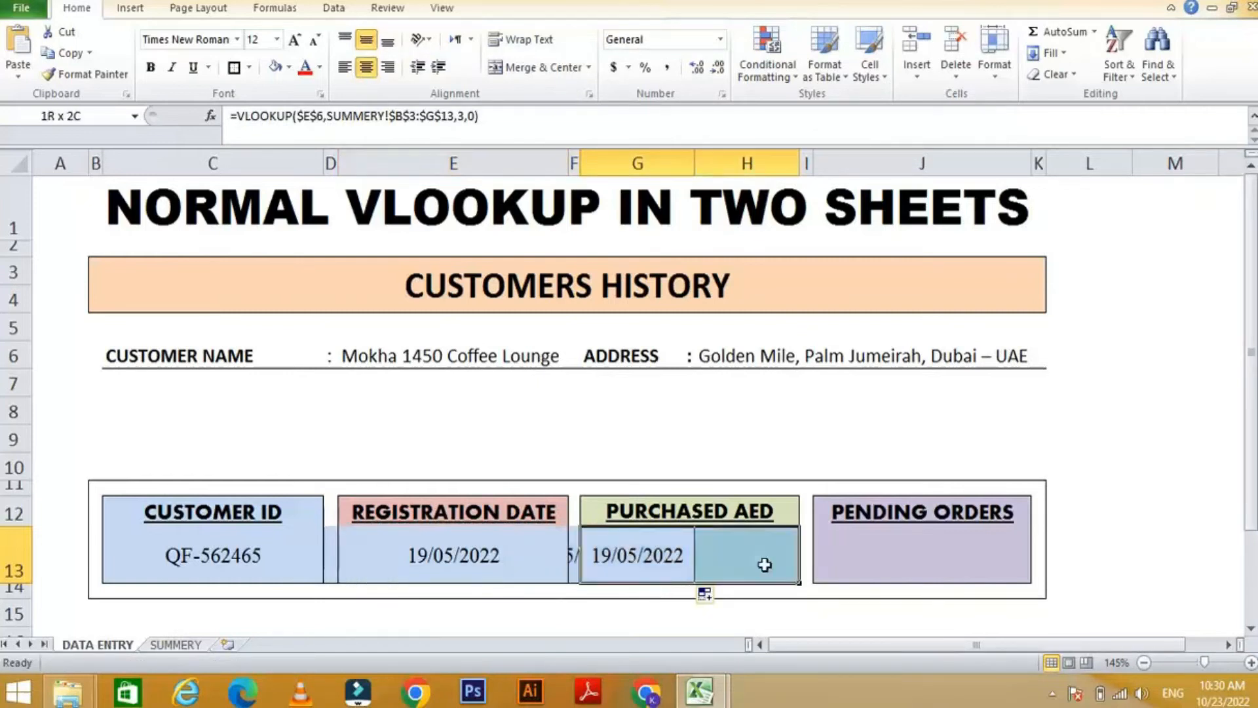
left_click(533, 68)
left_click(574, 556)
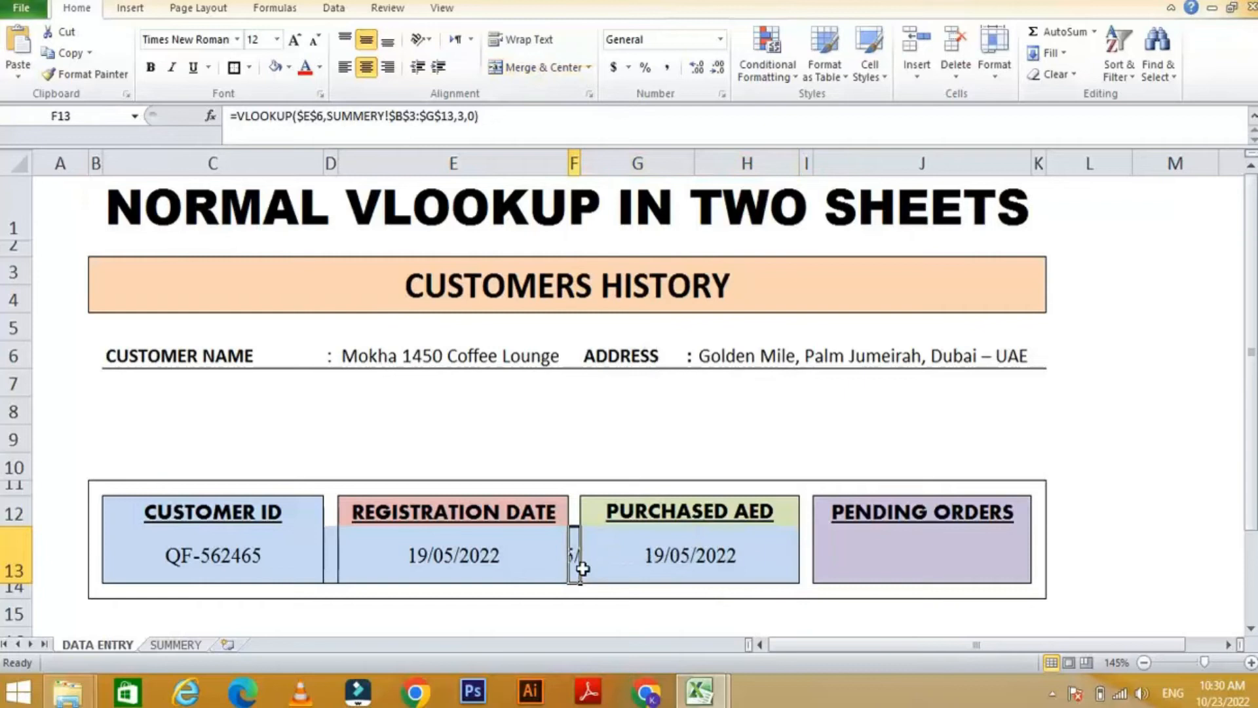
key("Delete")
left_click(685, 560)
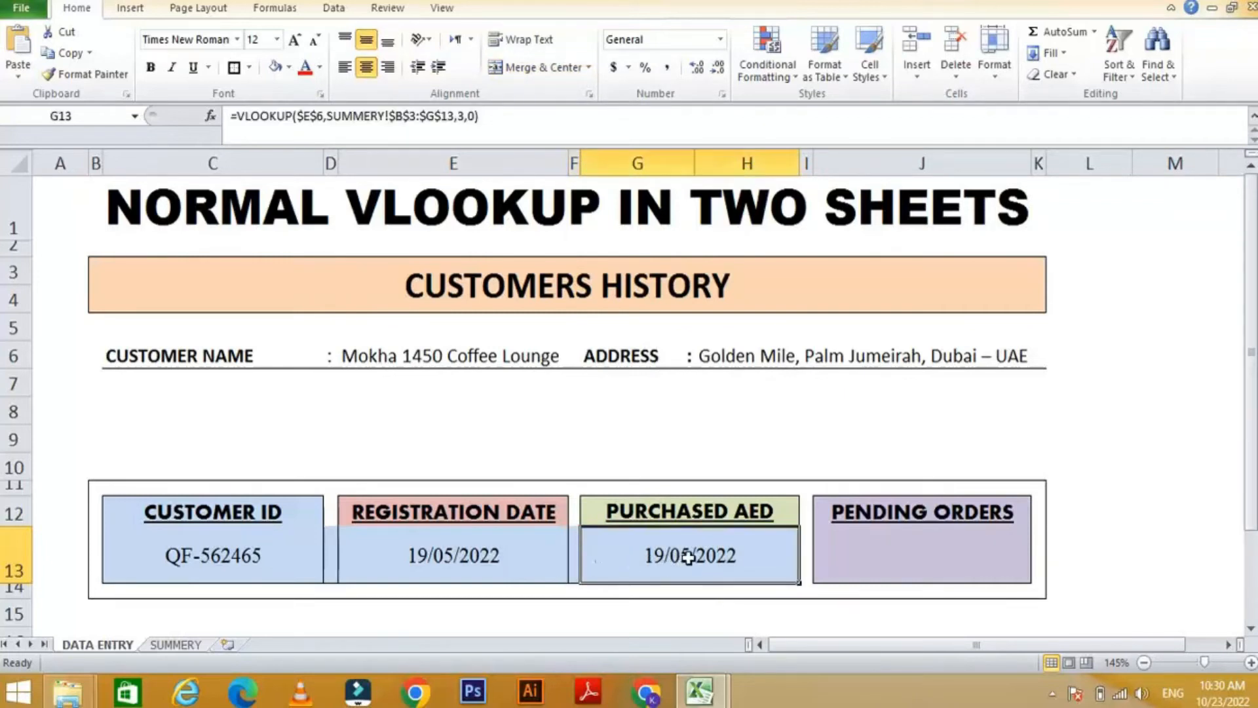
type("F")
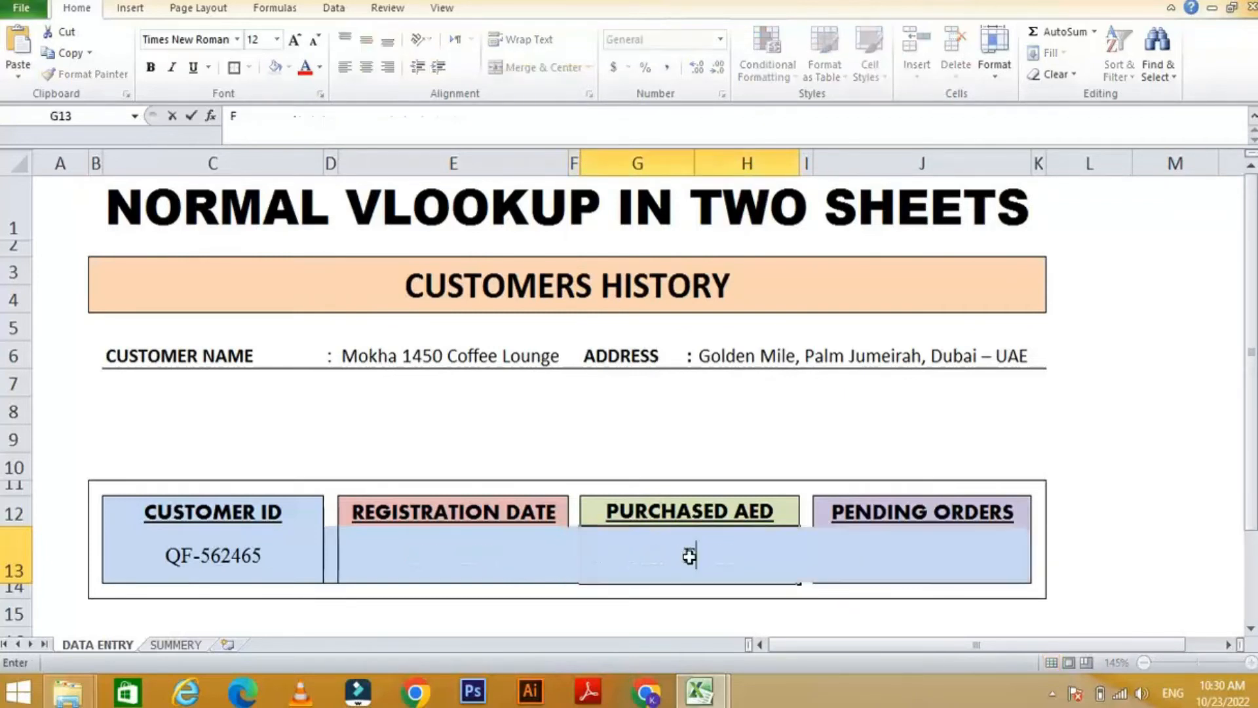
key("Escape")
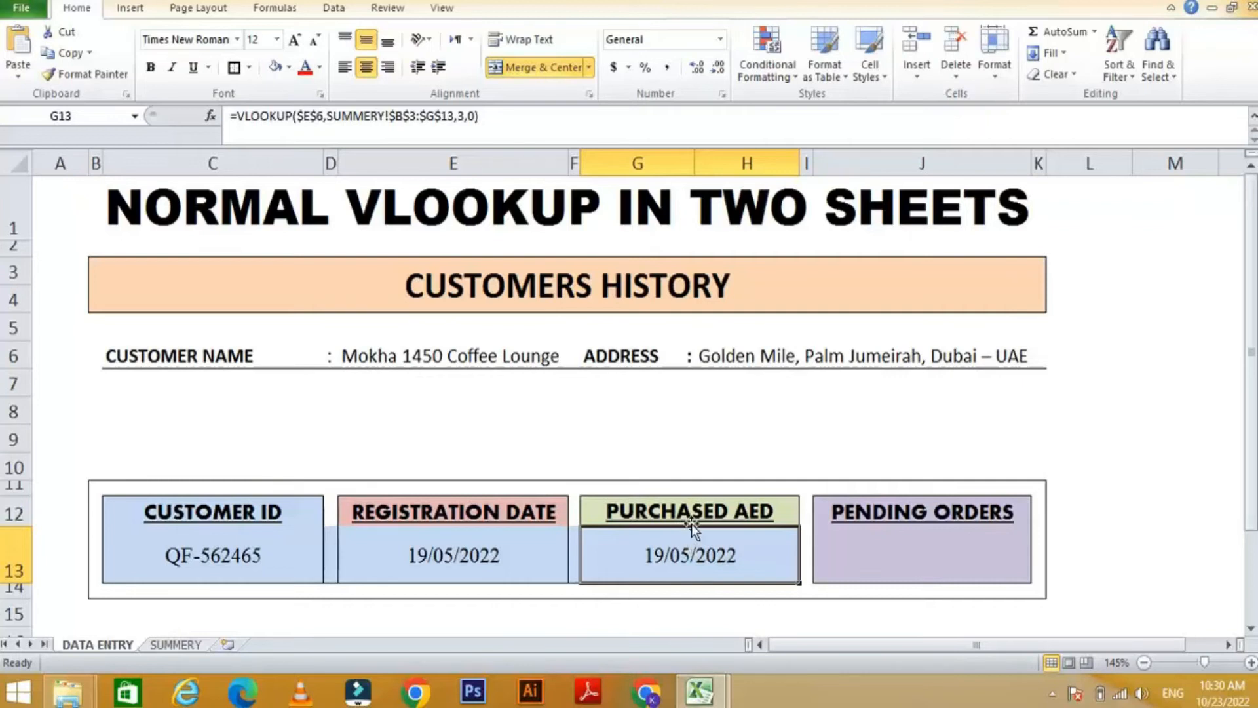
left_click(645, 157)
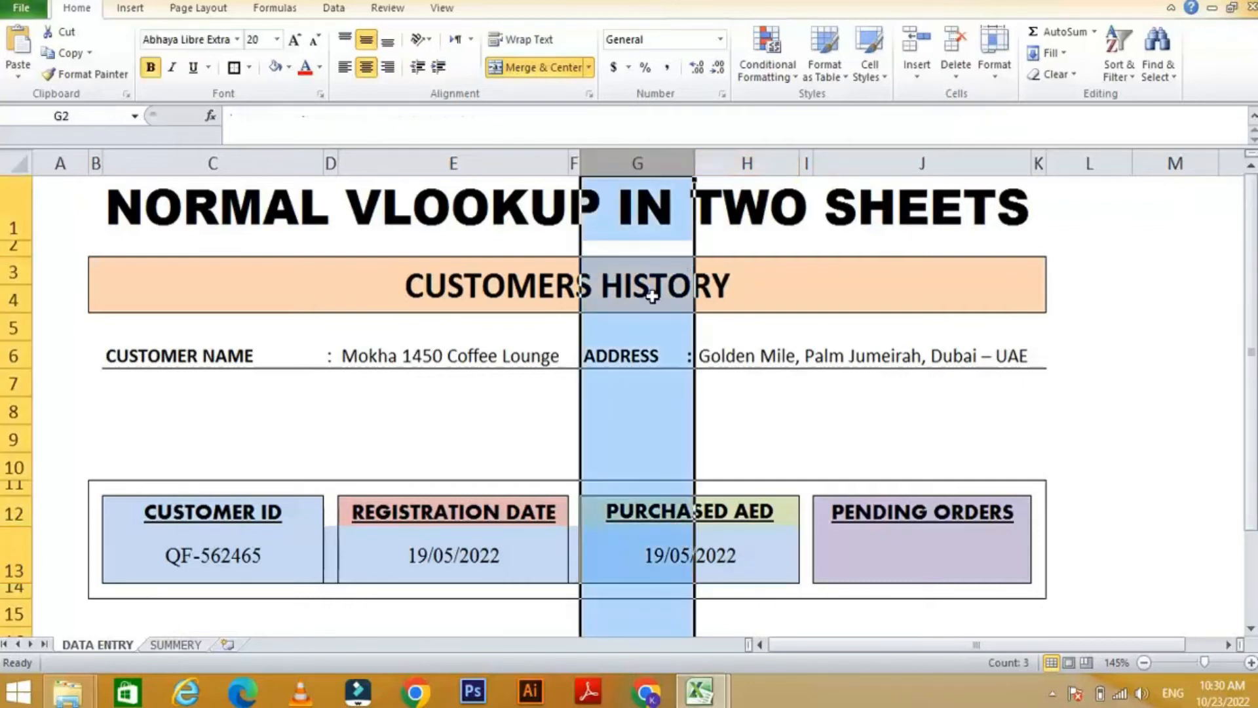
left_click(716, 556)
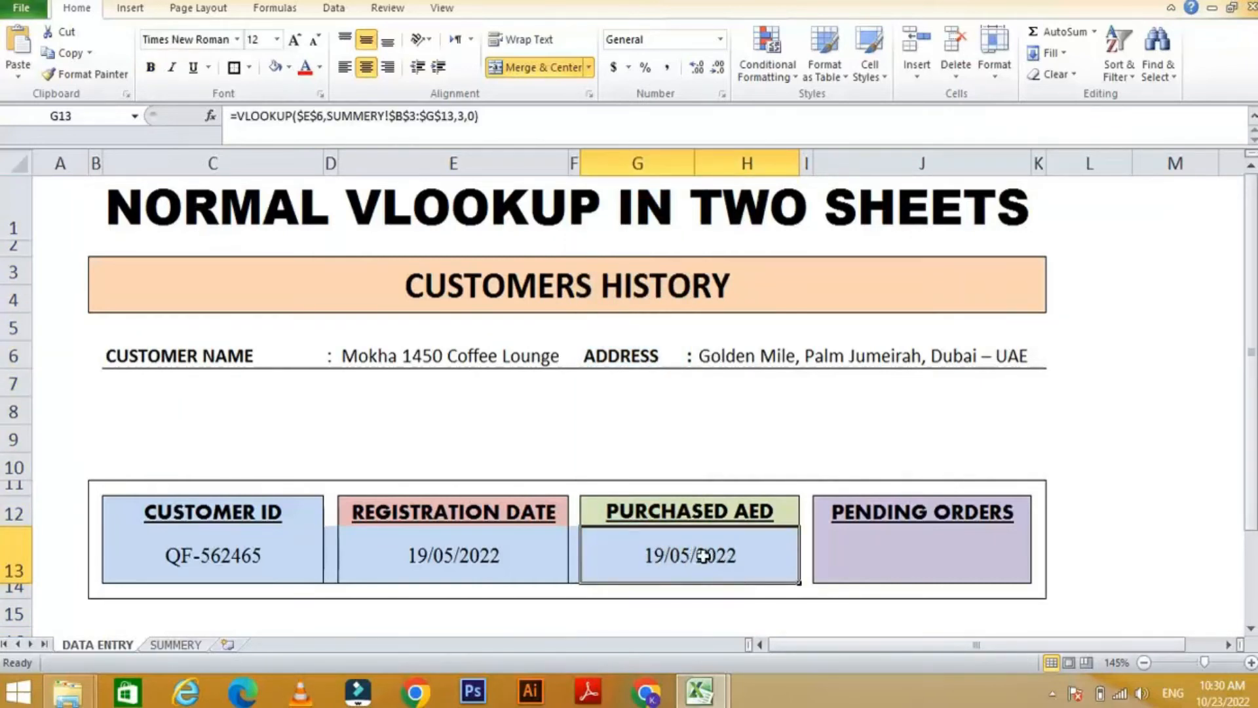
Step: Set the column index of the PURCHASED AED VLOOKUP in G13 to 4, matching the PURCHASED column on the SUMMERY sheet
left_click(473, 561)
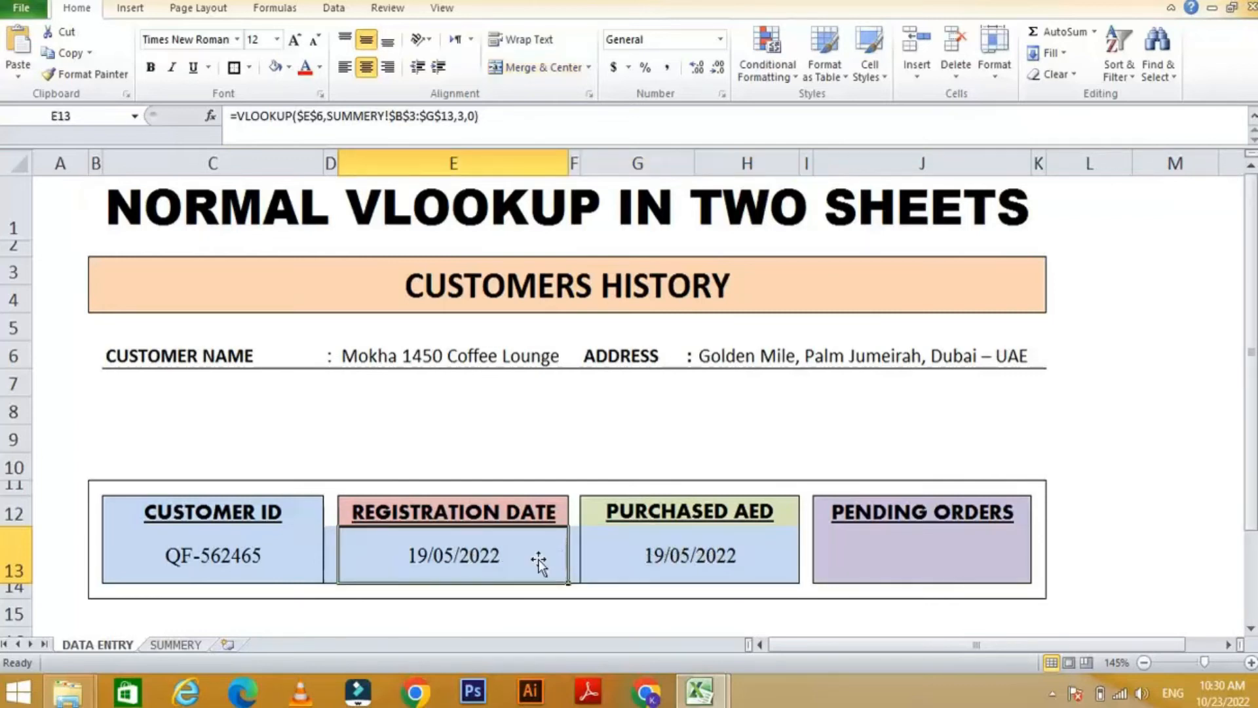
left_click(176, 645)
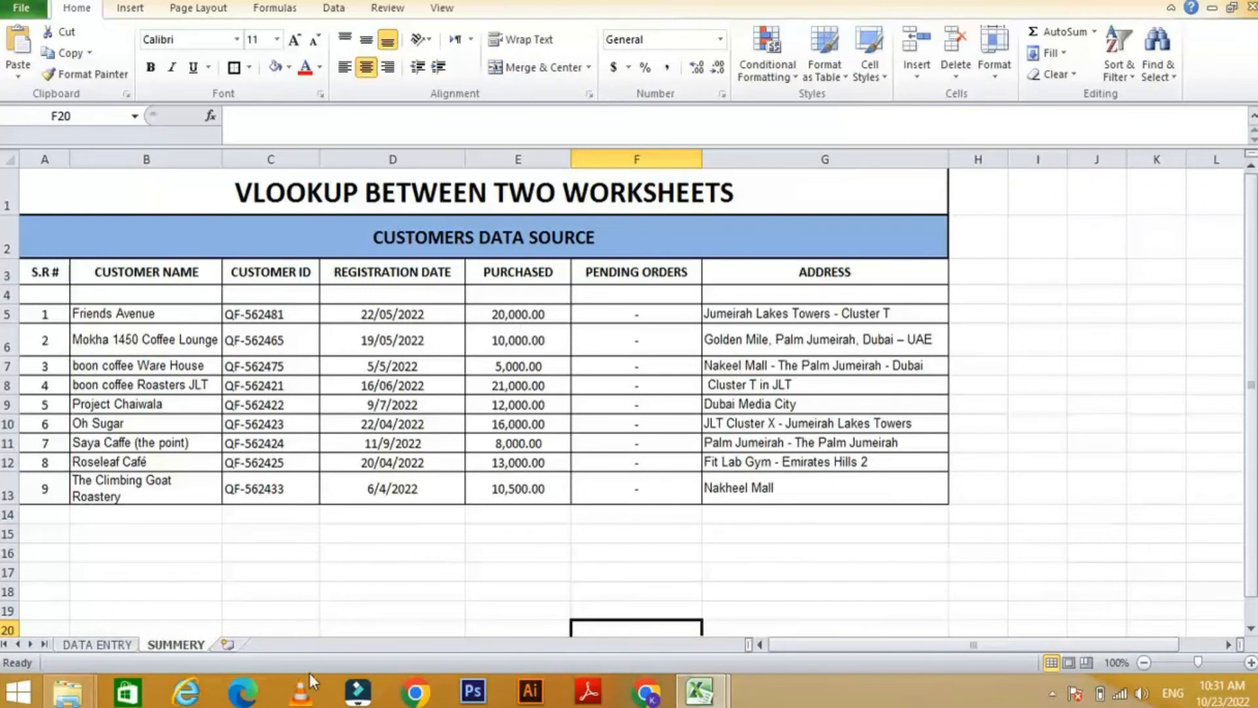
left_click(95, 645)
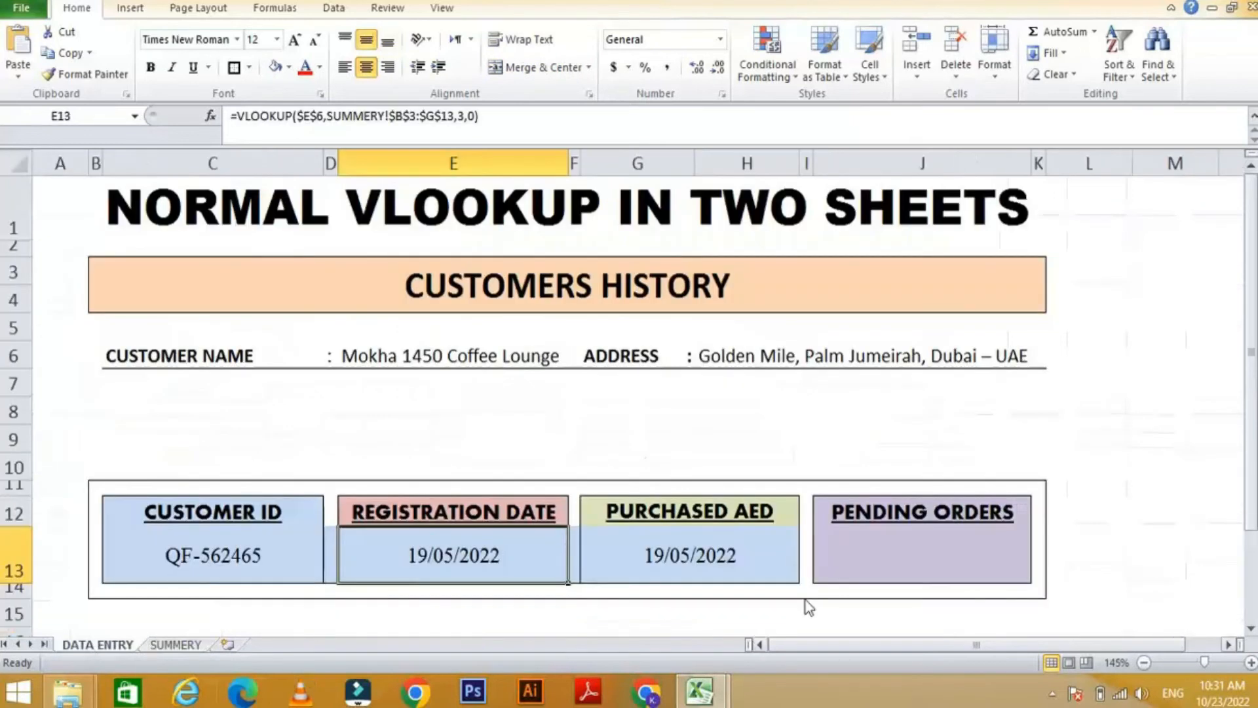
left_click(176, 645)
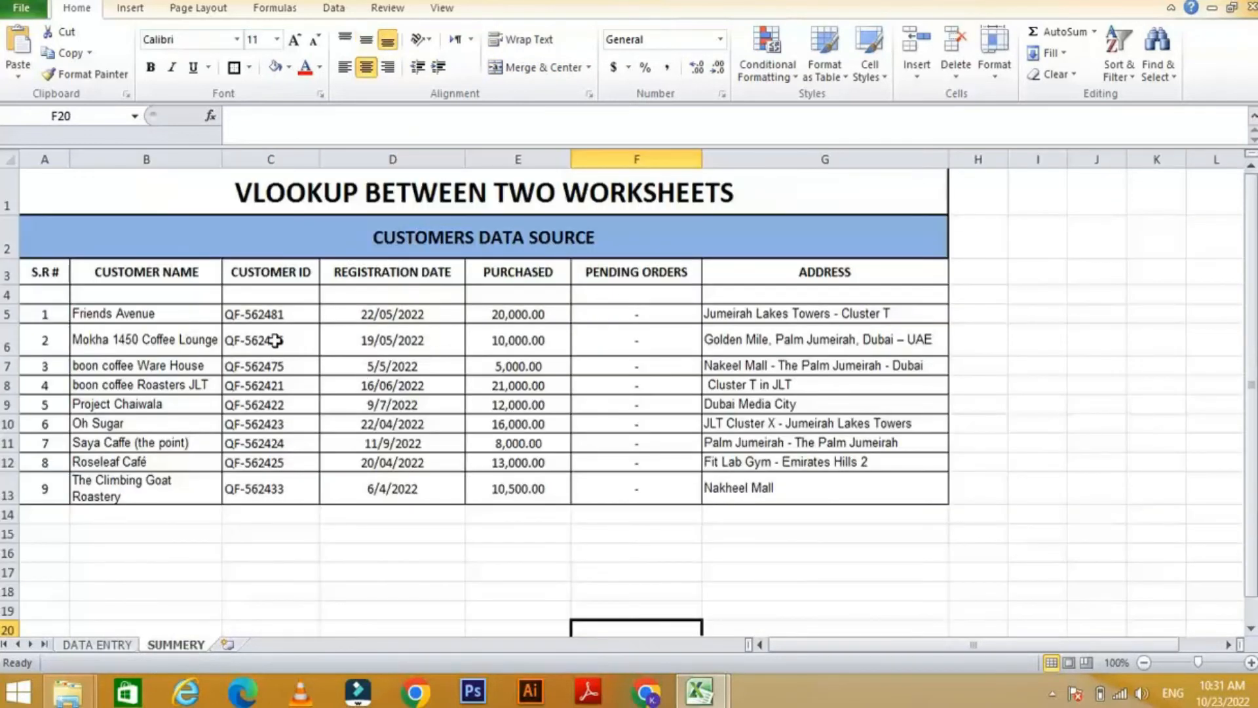
left_click(105, 646)
left_click(707, 564)
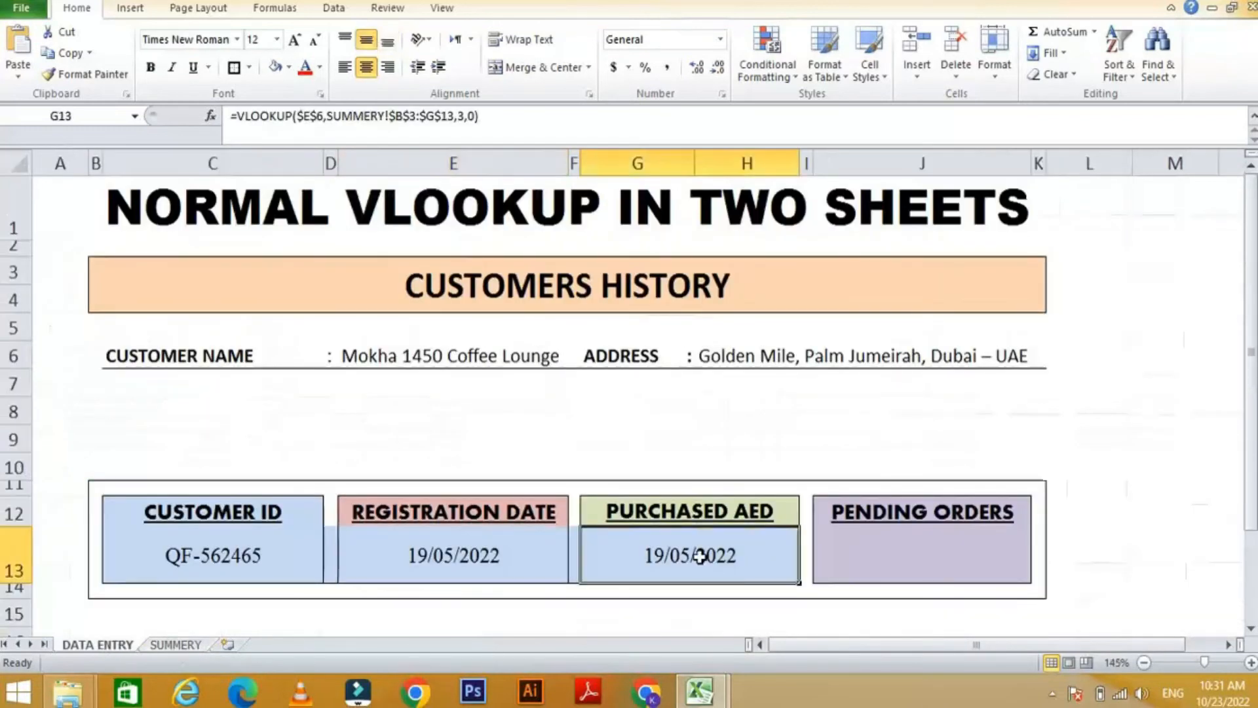
left_click(466, 118)
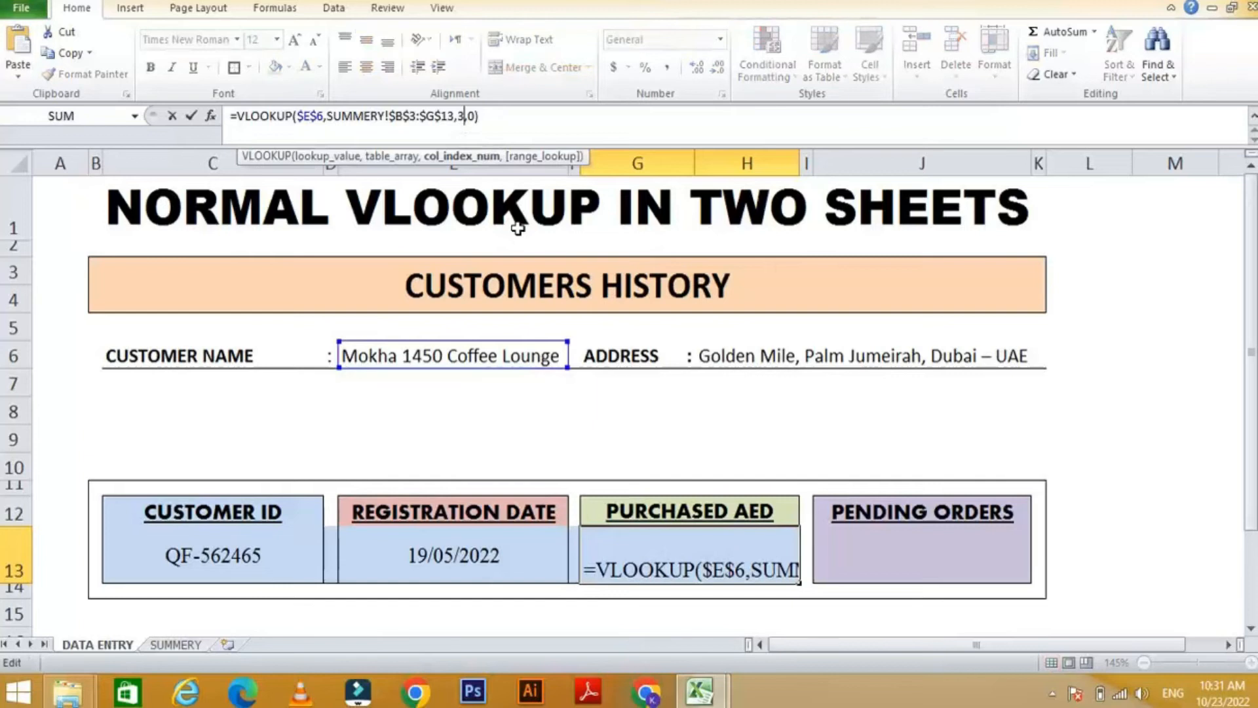
key("BackSpace")
type("4")
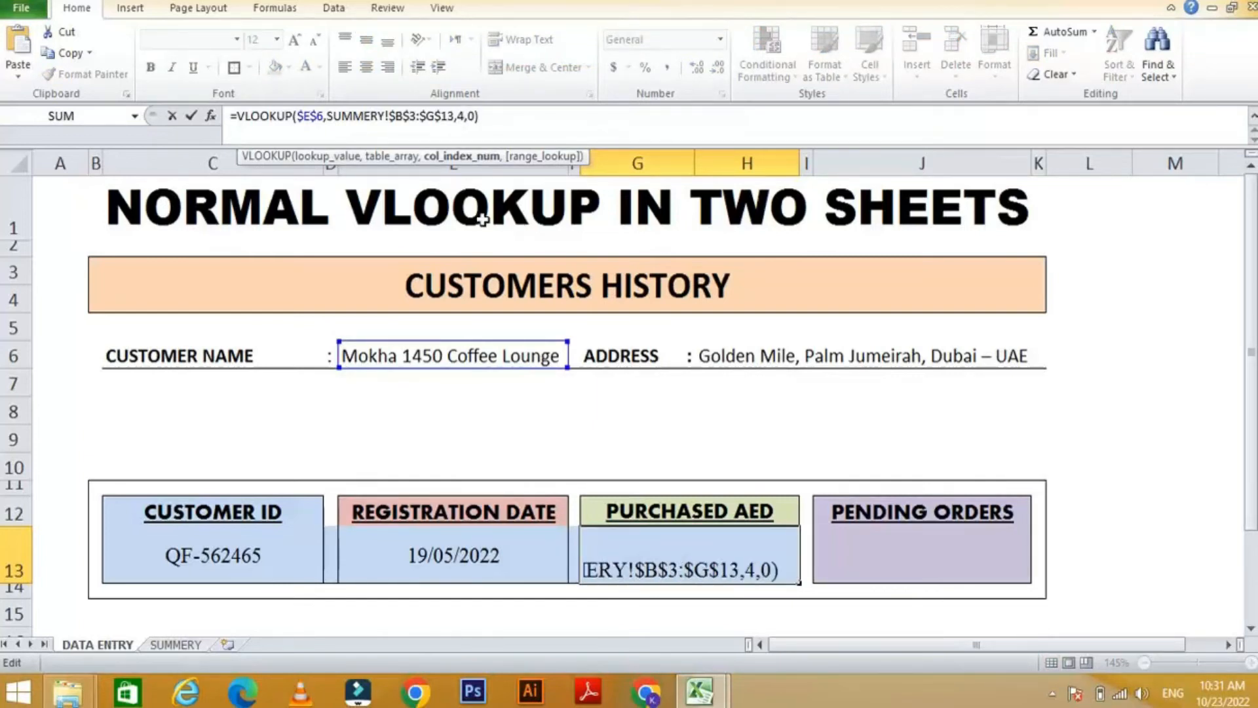
key("Return")
left_click(693, 565)
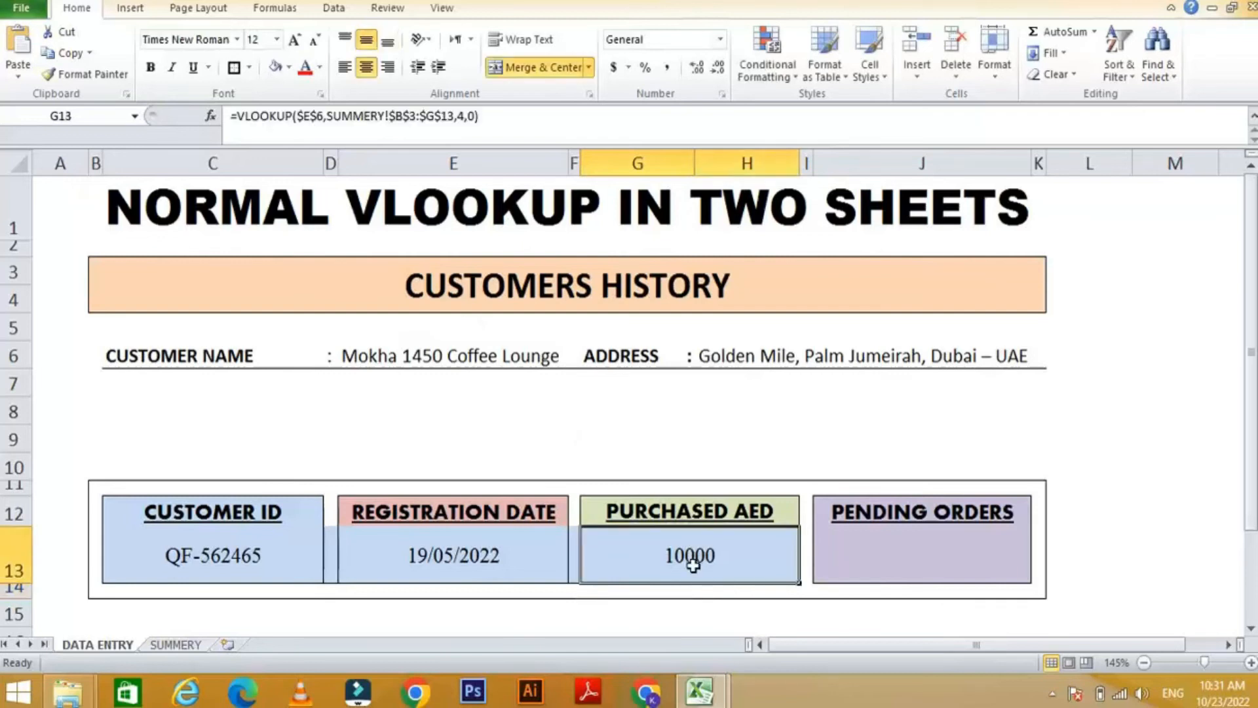
Step: Format the PURCHASED AED result in G13 as Number with 2 decimal places and the 1000 separator
right_click(685, 562)
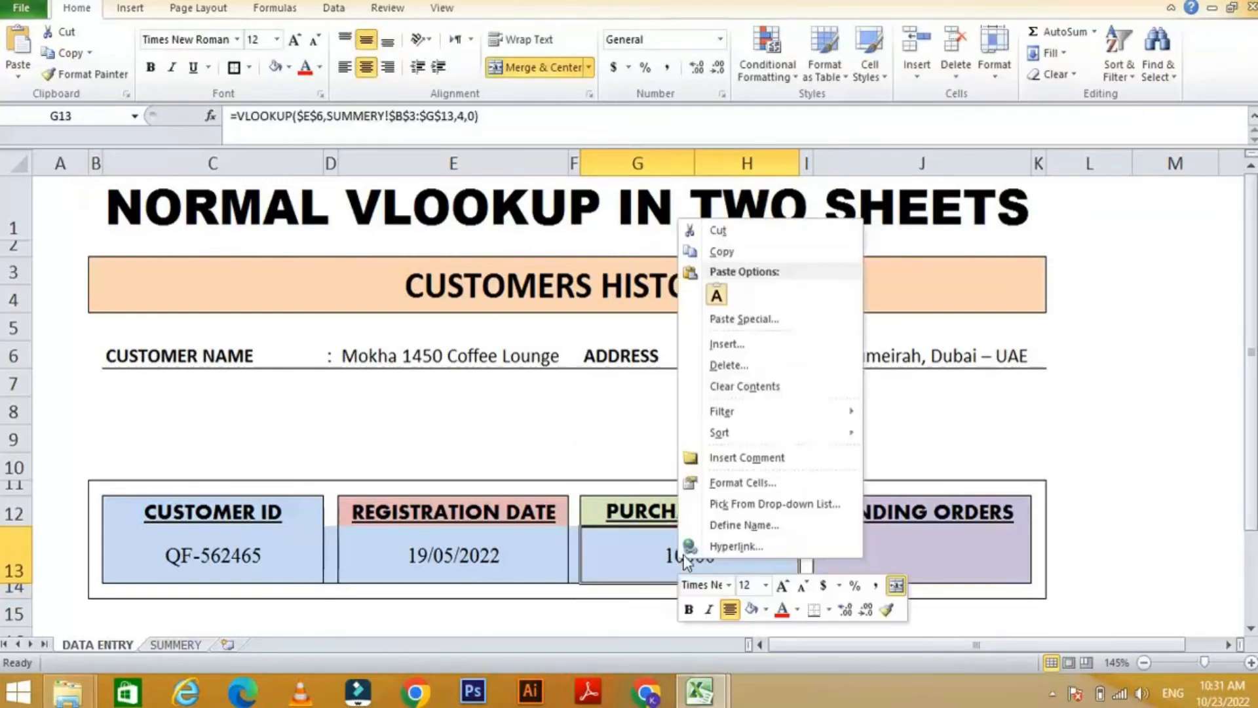
left_click(714, 483)
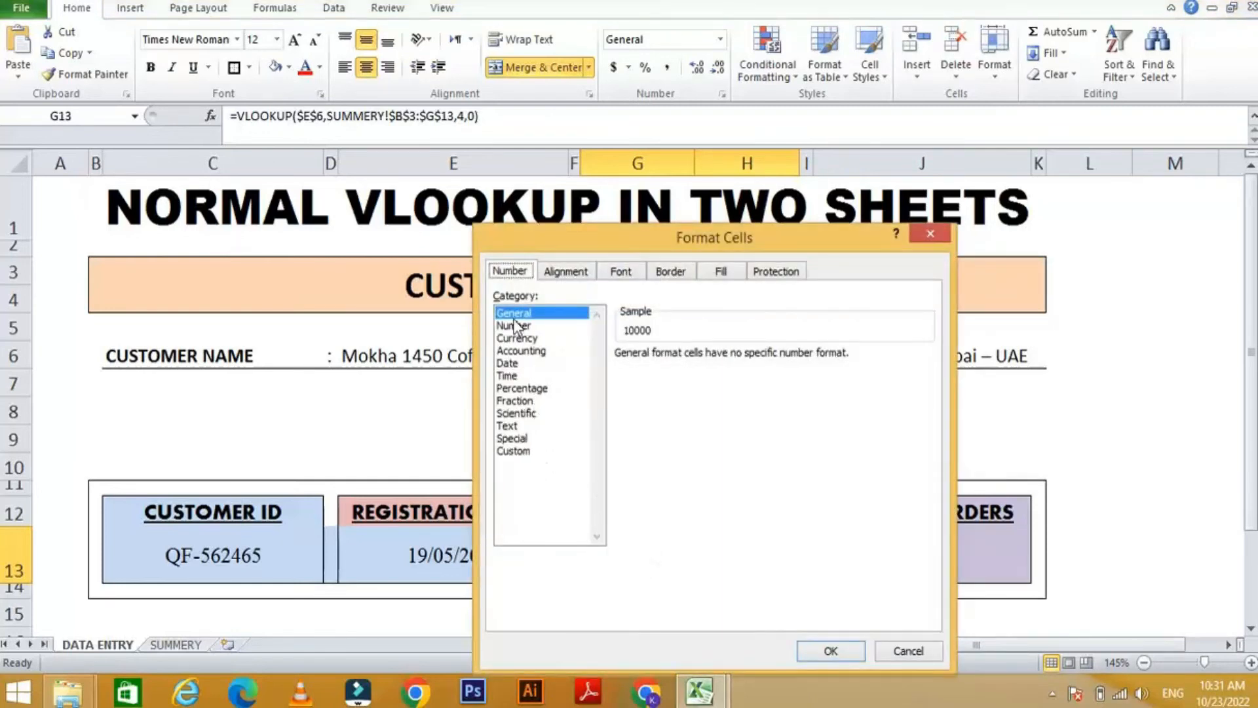
left_click(515, 325)
left_click(621, 379)
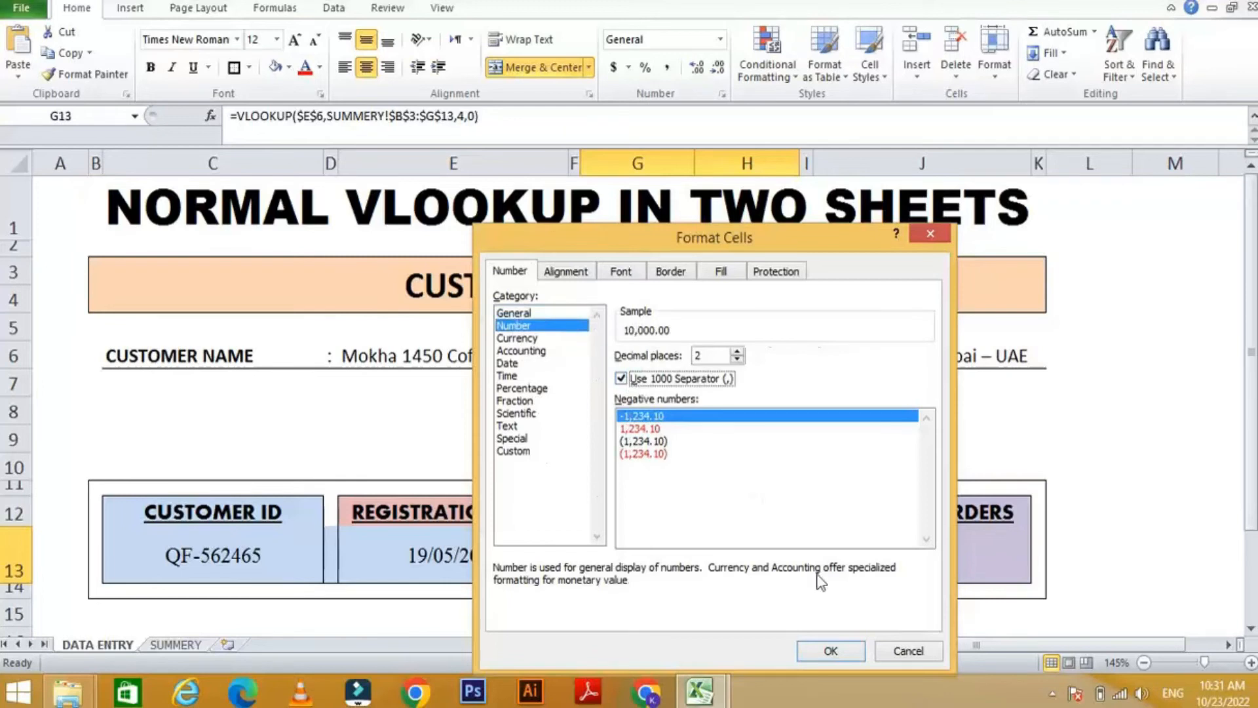
left_click(846, 648)
left_click(731, 603)
left_click(689, 566)
Step: Fill the PURCHASED AED cells G12:H13 light green and the REGISTRATION DATE cells E12:E13 light red
left_click_drag(681, 511, 696, 565)
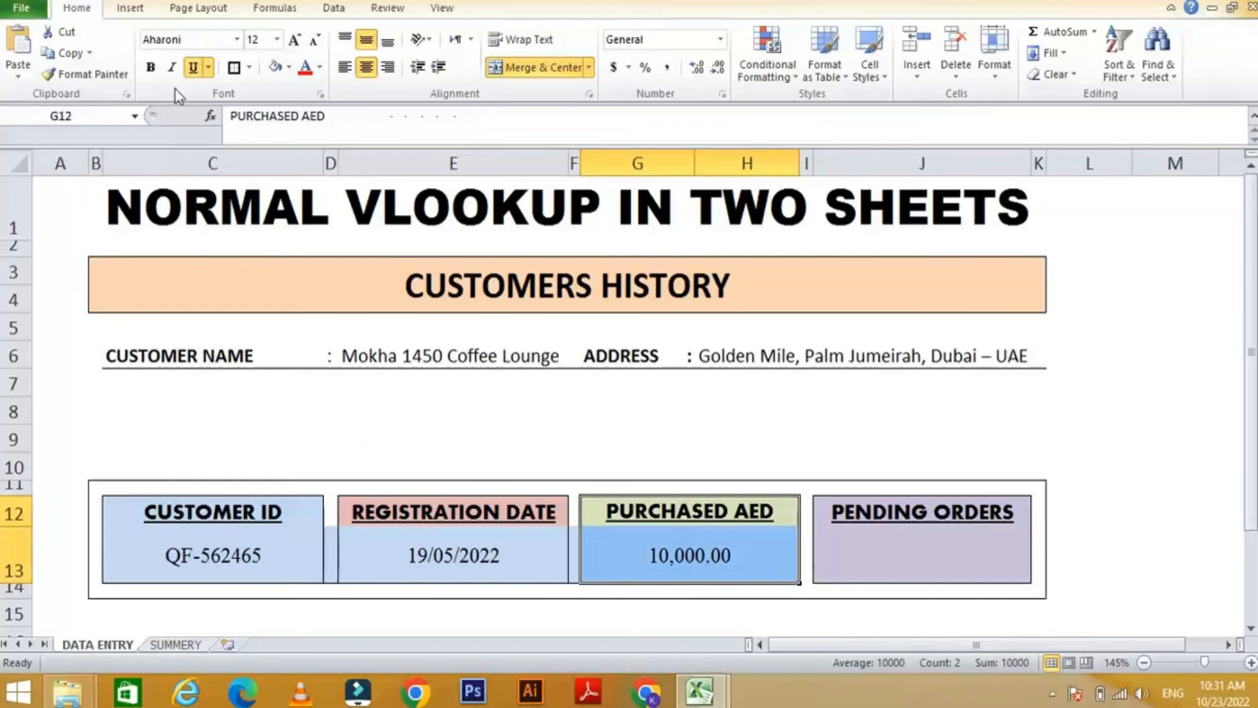
left_click(289, 67)
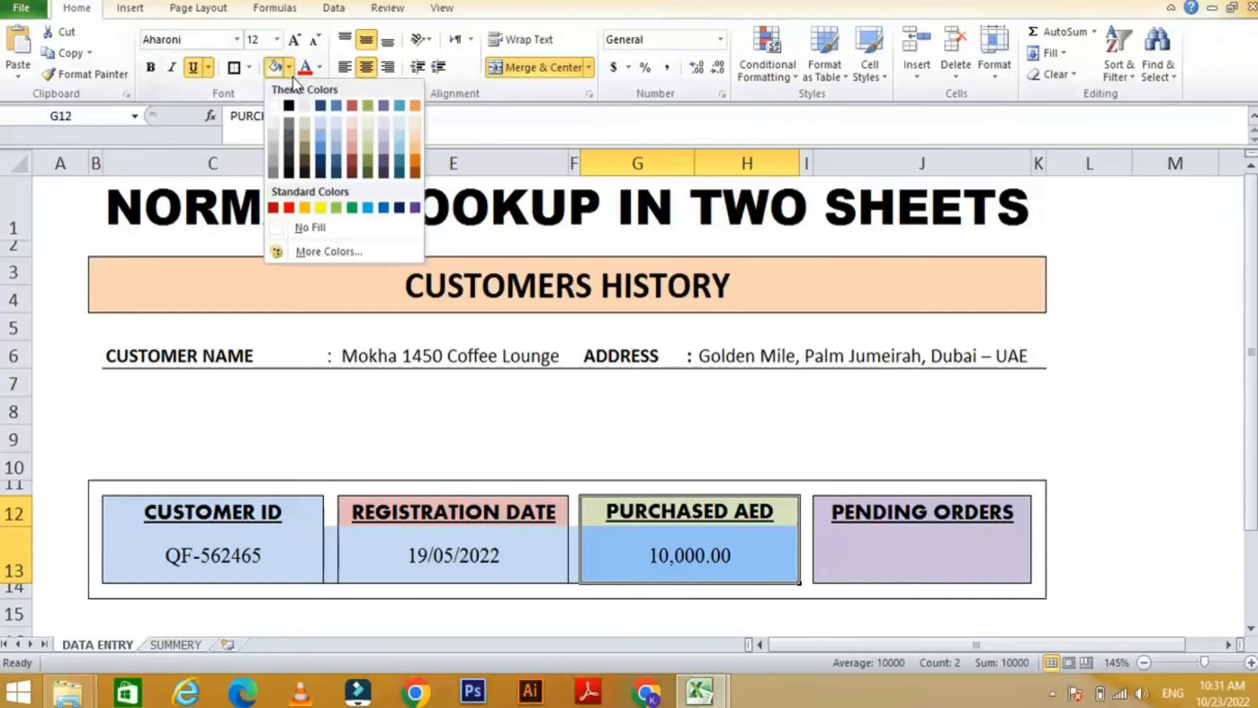
left_click(368, 136)
left_click_drag(464, 503, 463, 556)
left_click(288, 68)
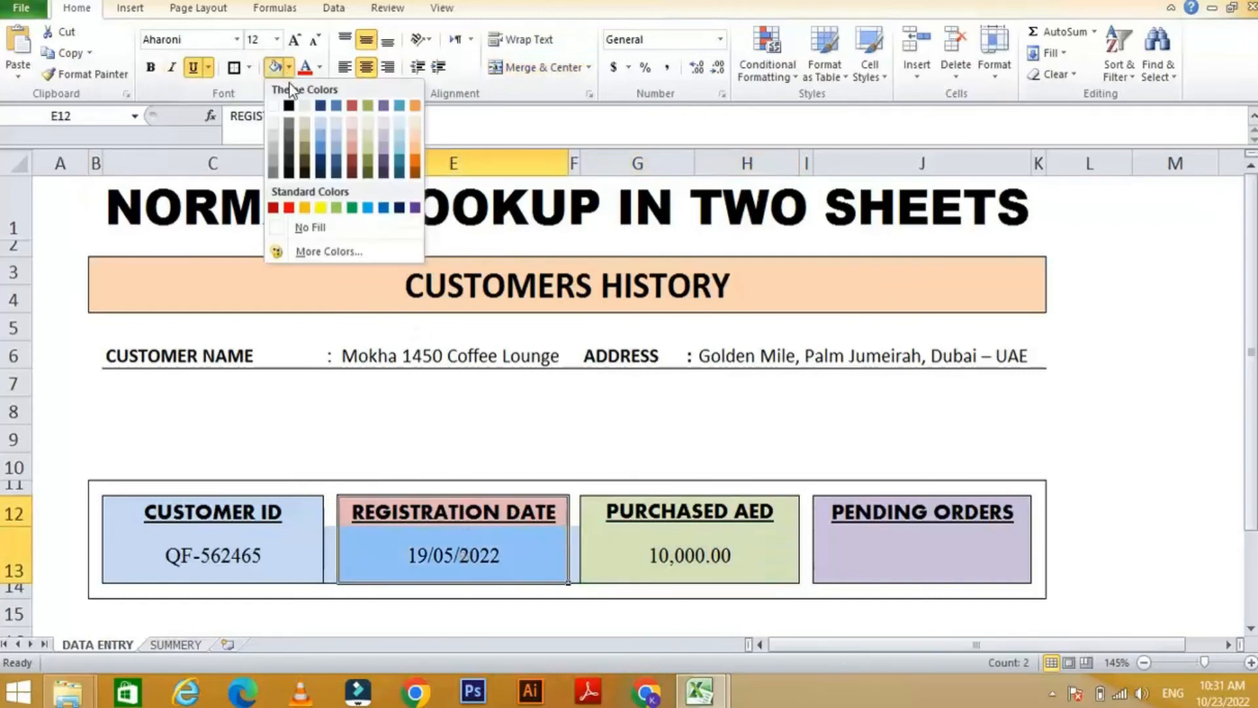
left_click(352, 131)
Step: Fill the spacer cells D12:D13 and F12:F13 between the coloured blocks with white
left_click_drag(330, 511, 326, 559)
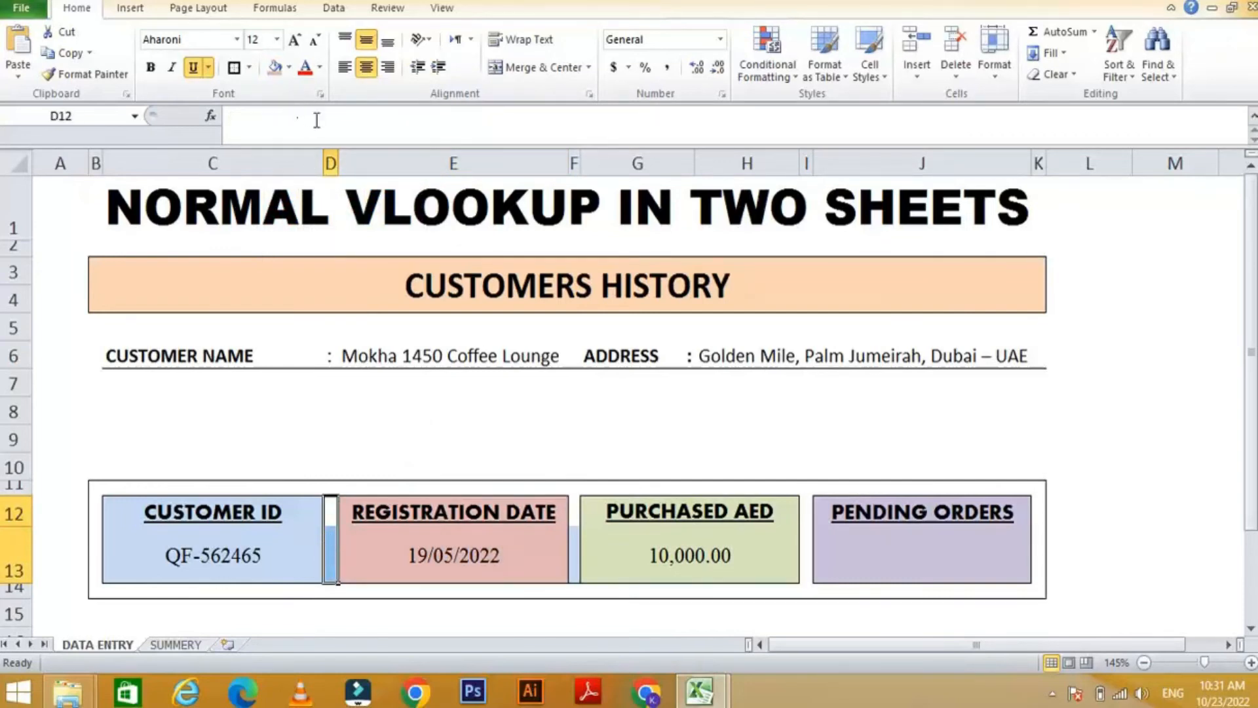
left_click_drag(570, 512, 567, 559)
left_click(290, 69)
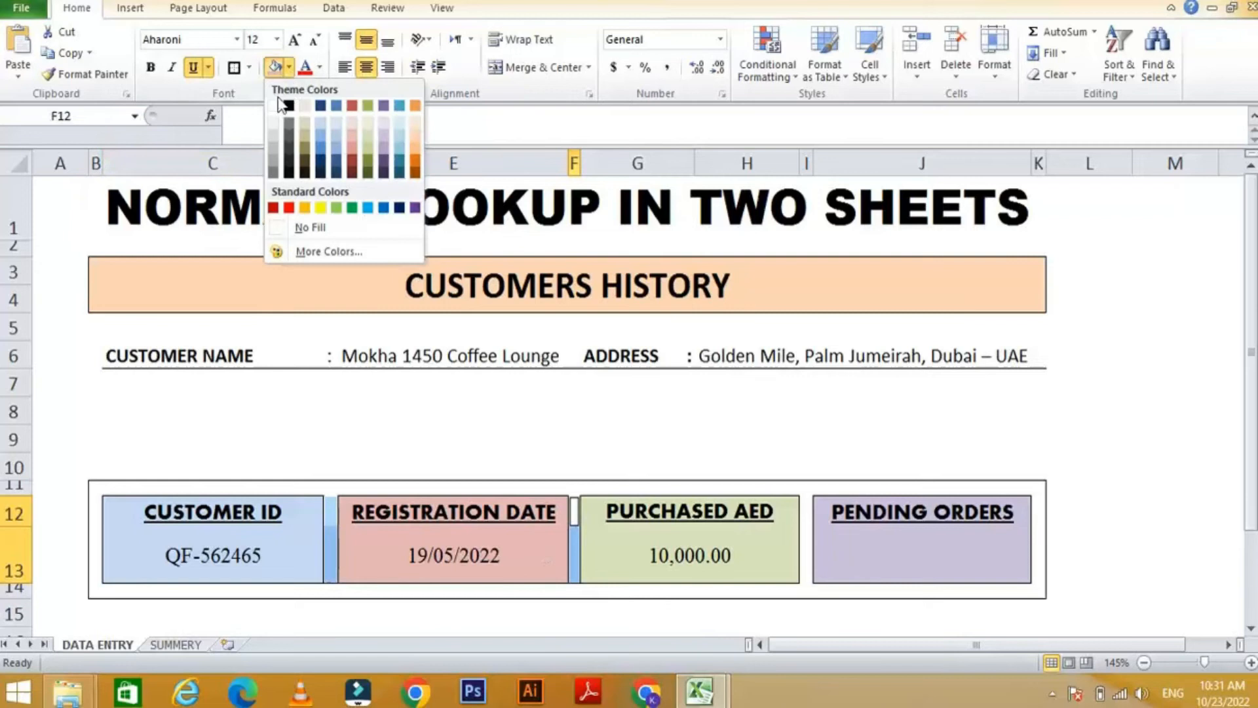
left_click(275, 107)
left_click(763, 549)
left_click(462, 555)
left_click(810, 614)
Step: Copy the REGISTRATION DATE VLOOKUP formula from E13 into the PENDING ORDERS cell J13
left_click(915, 555)
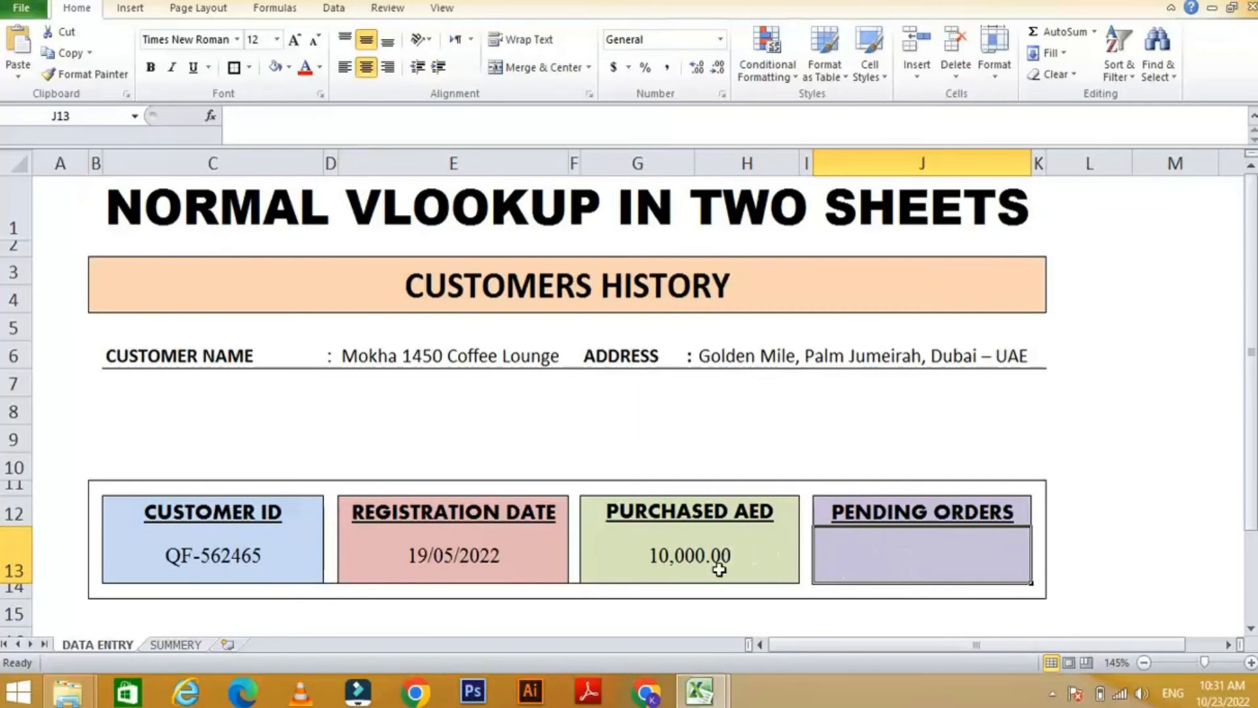
left_click(688, 564)
left_click(507, 561)
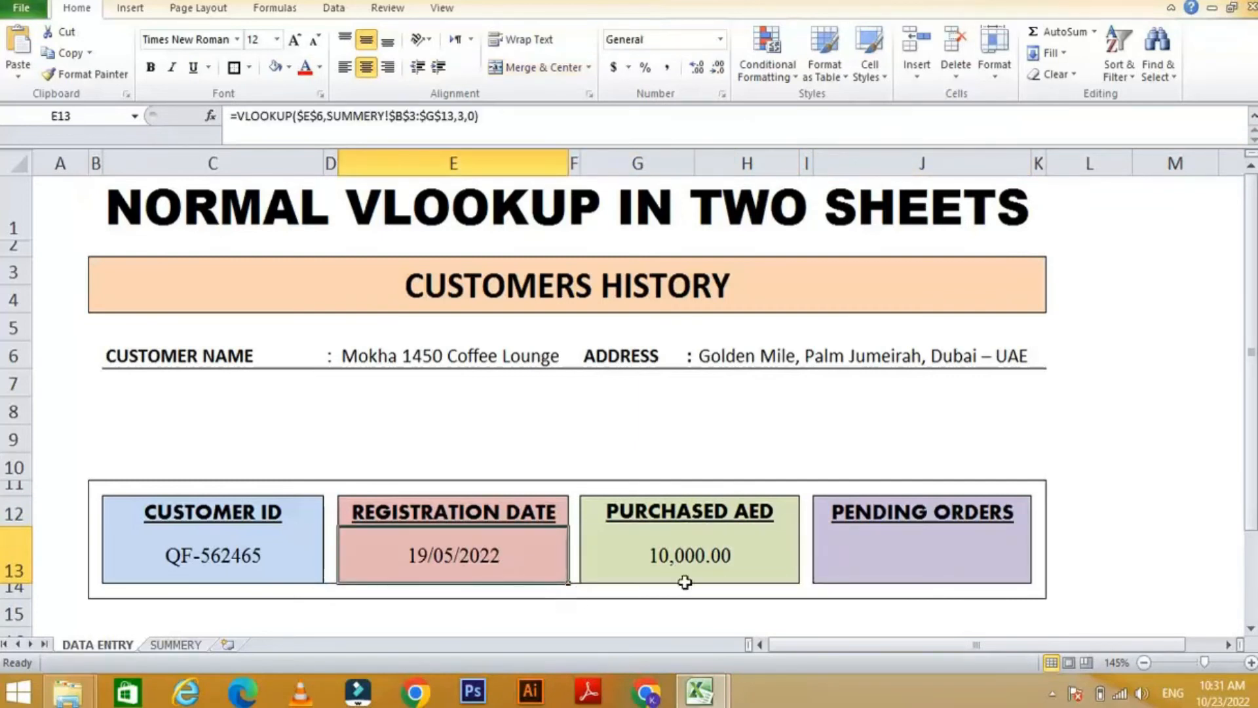
left_click(686, 560)
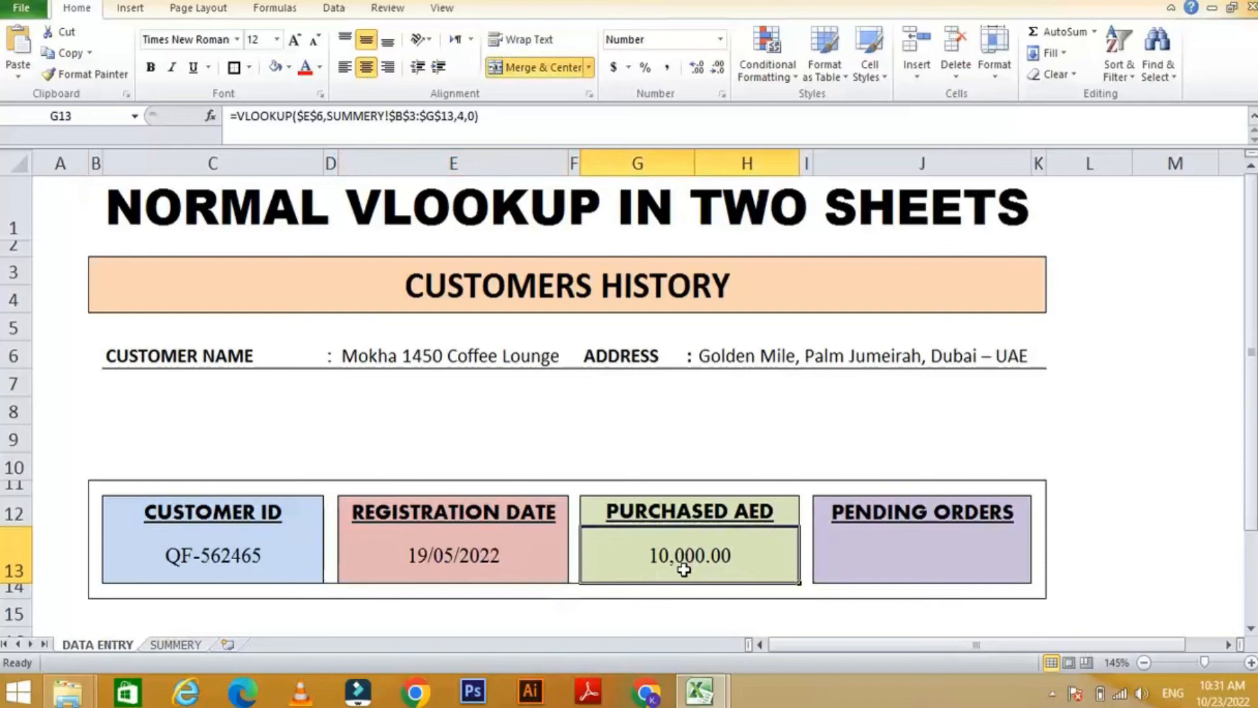
left_click(548, 559)
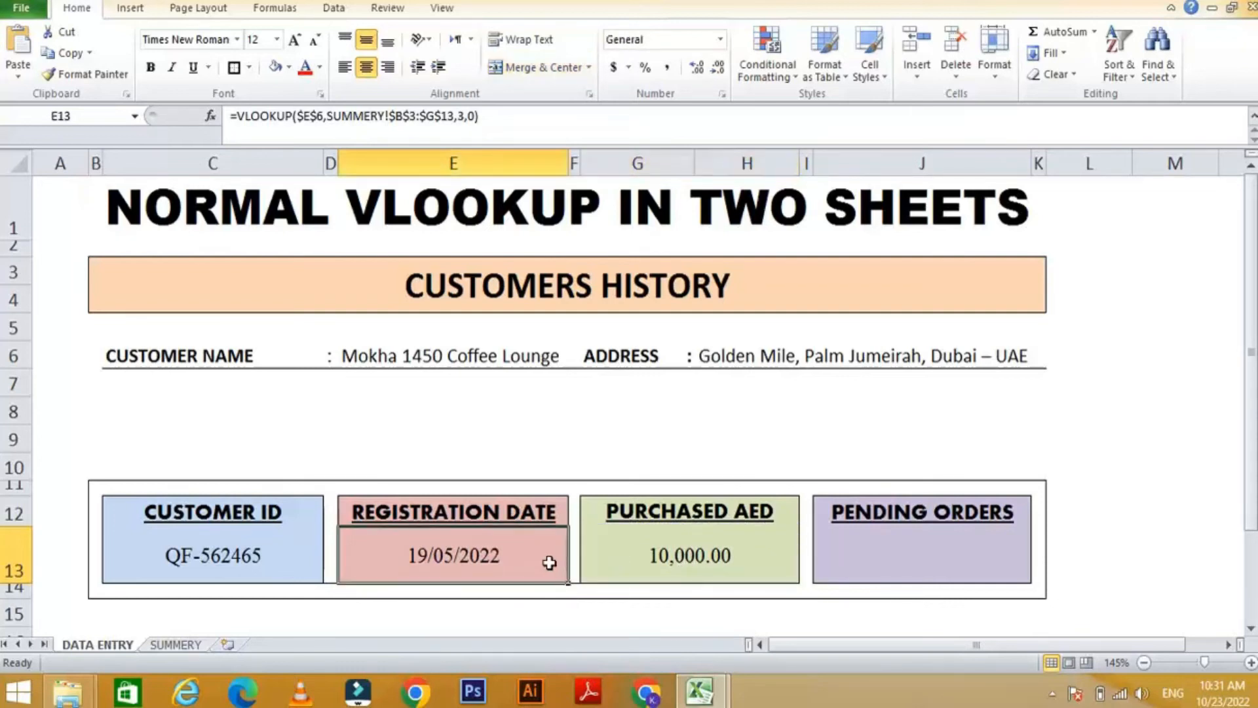
key("ctrl+c")
left_click(934, 560)
key("ctrl+v")
left_click(928, 596)
left_click(916, 559)
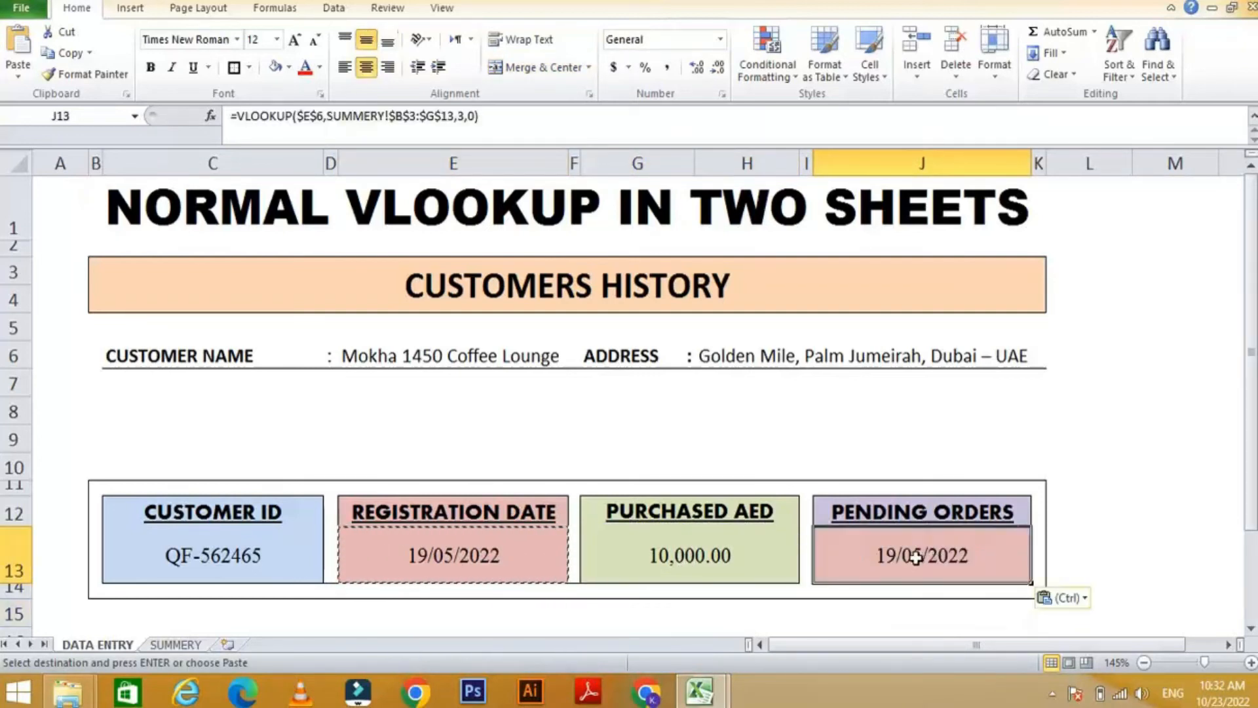
Step: Set the column index of the PENDING ORDERS VLOOKUP in J13 to 5, matching its column on the SUMMERY sheet
double_click(462, 117)
left_click(944, 564)
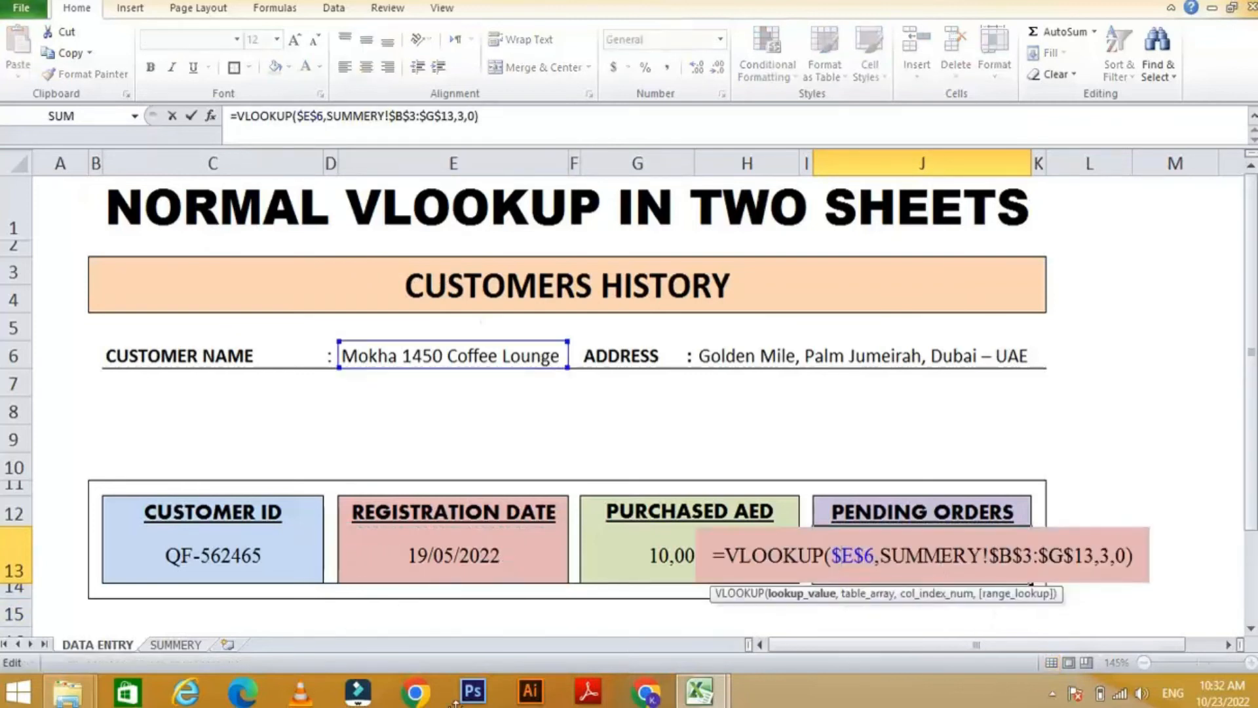
key("Return")
left_click(176, 644)
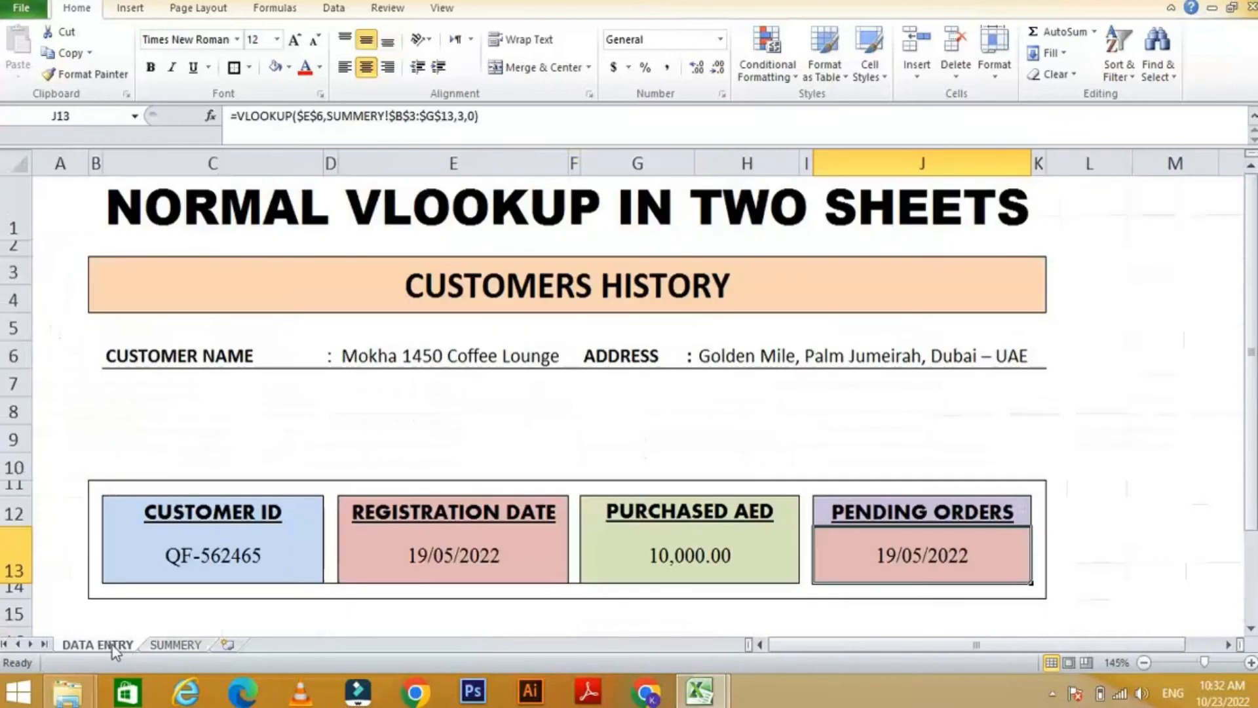
double_click(950, 556)
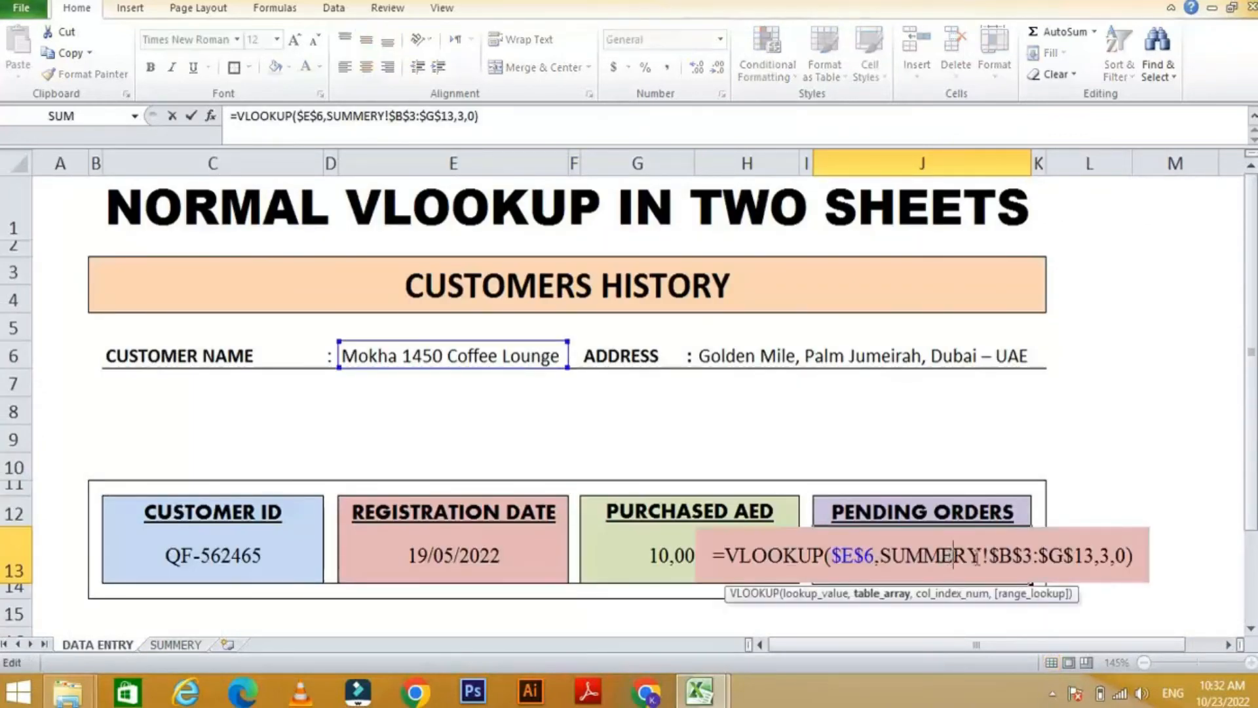
left_click(1113, 556)
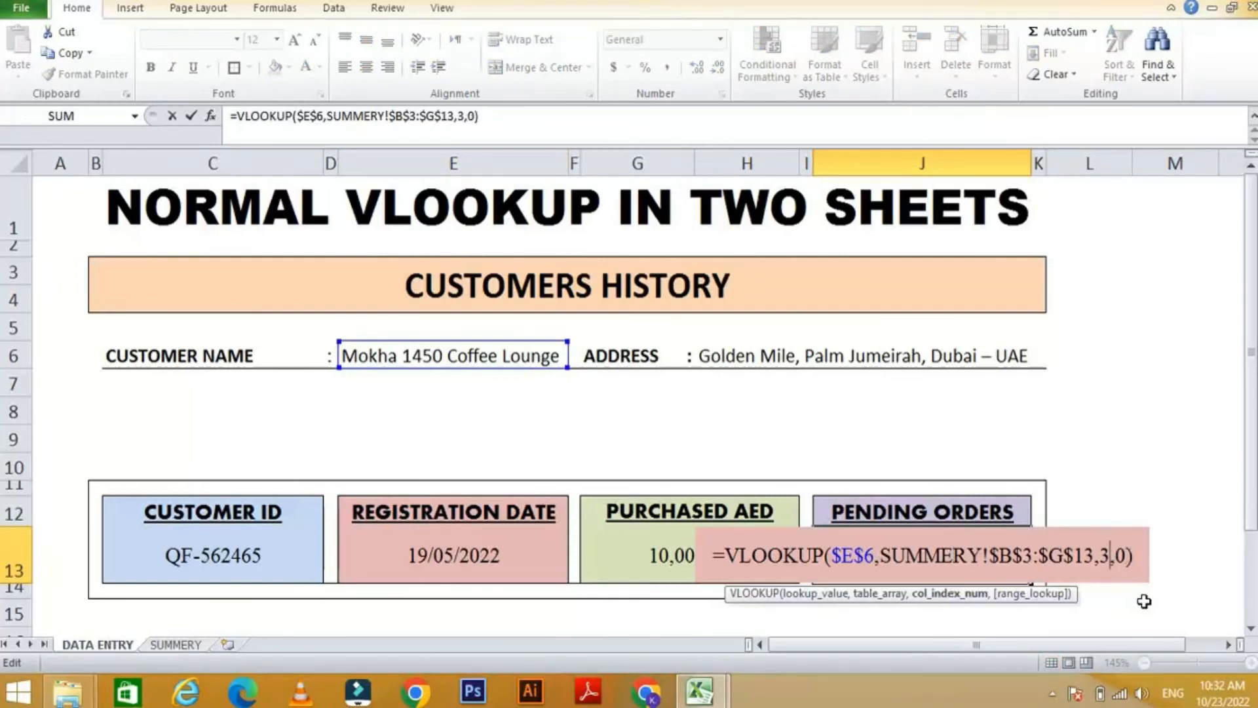
key("BackSpace")
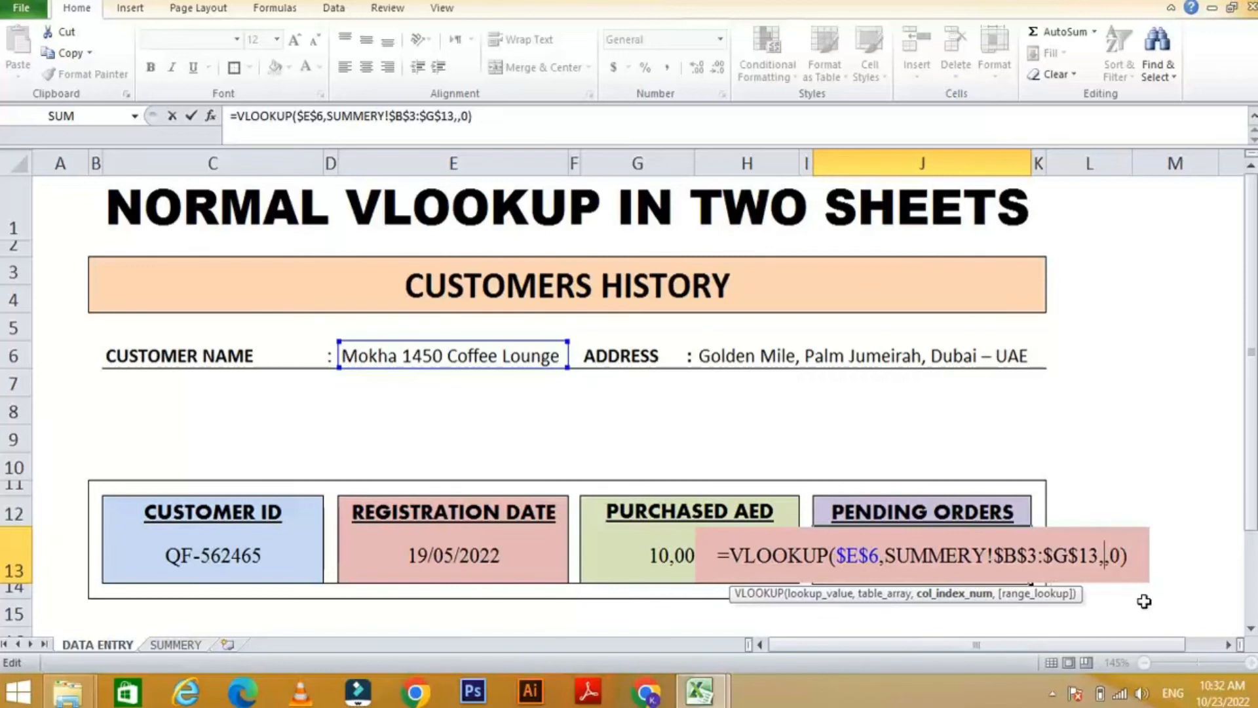
type("5")
key("Return")
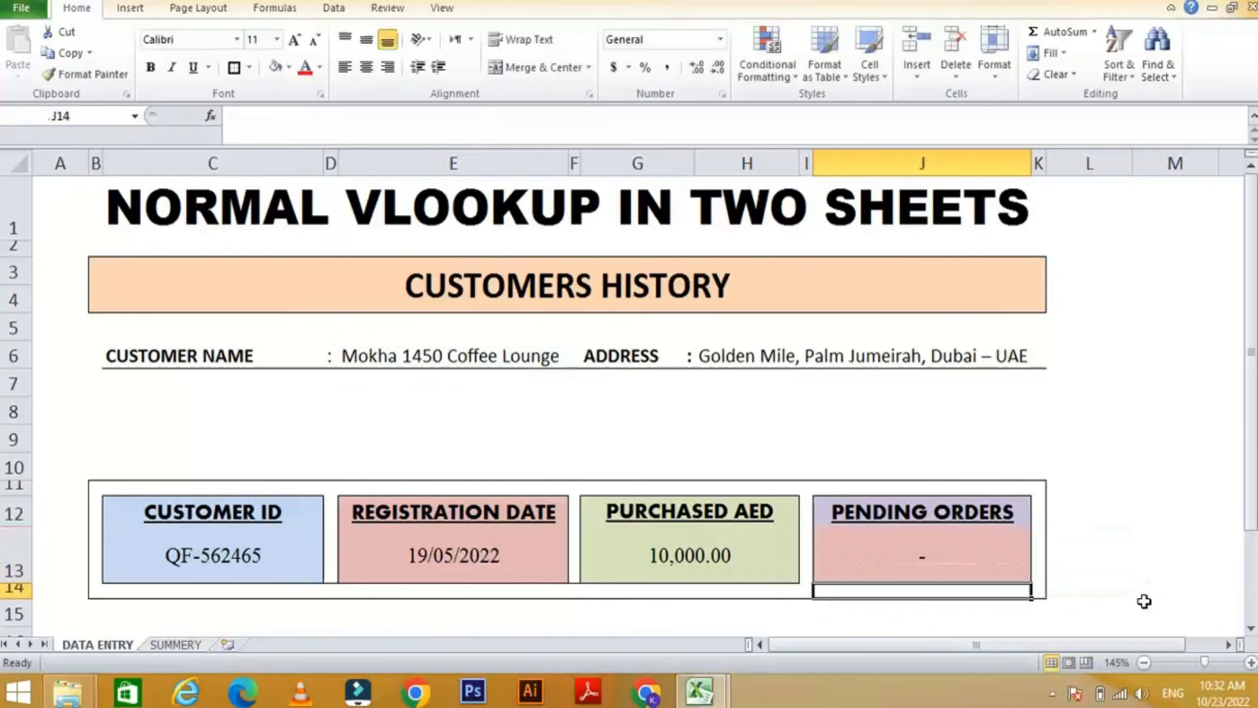
left_click(938, 563)
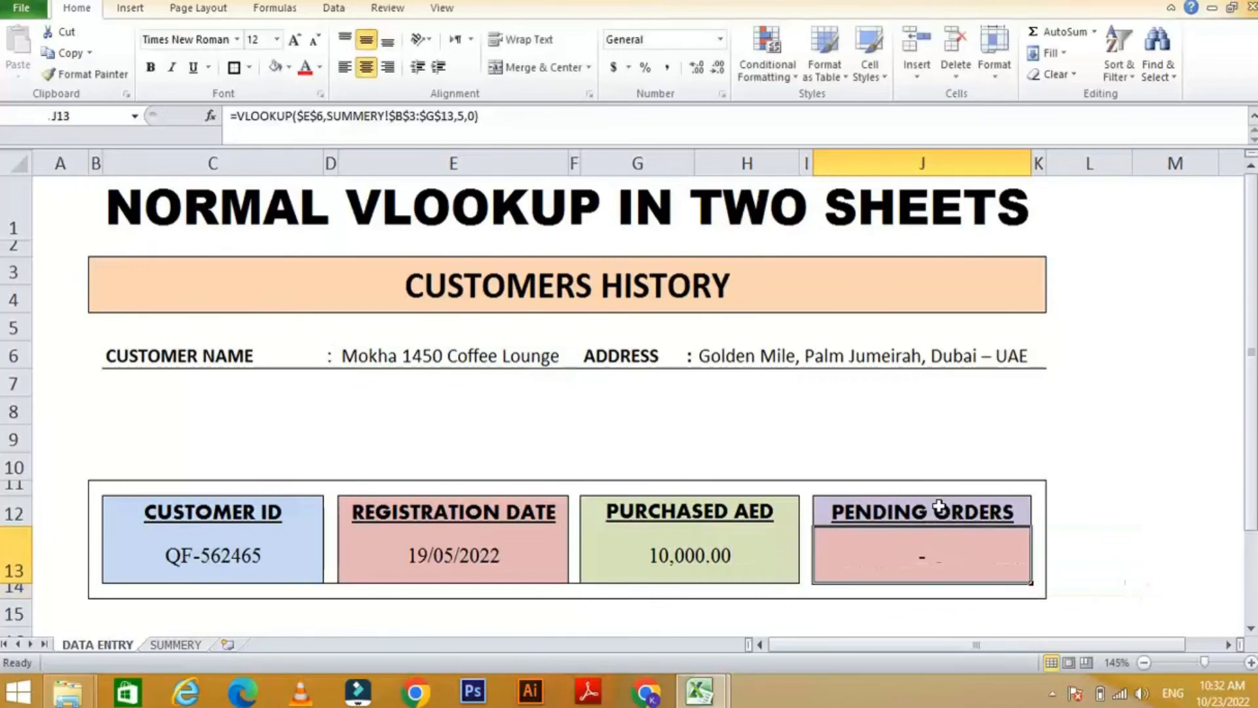
Step: Fill the PENDING ORDERS cells J12:J13 on the DATA ENTRY sheet light purple
left_click(181, 645)
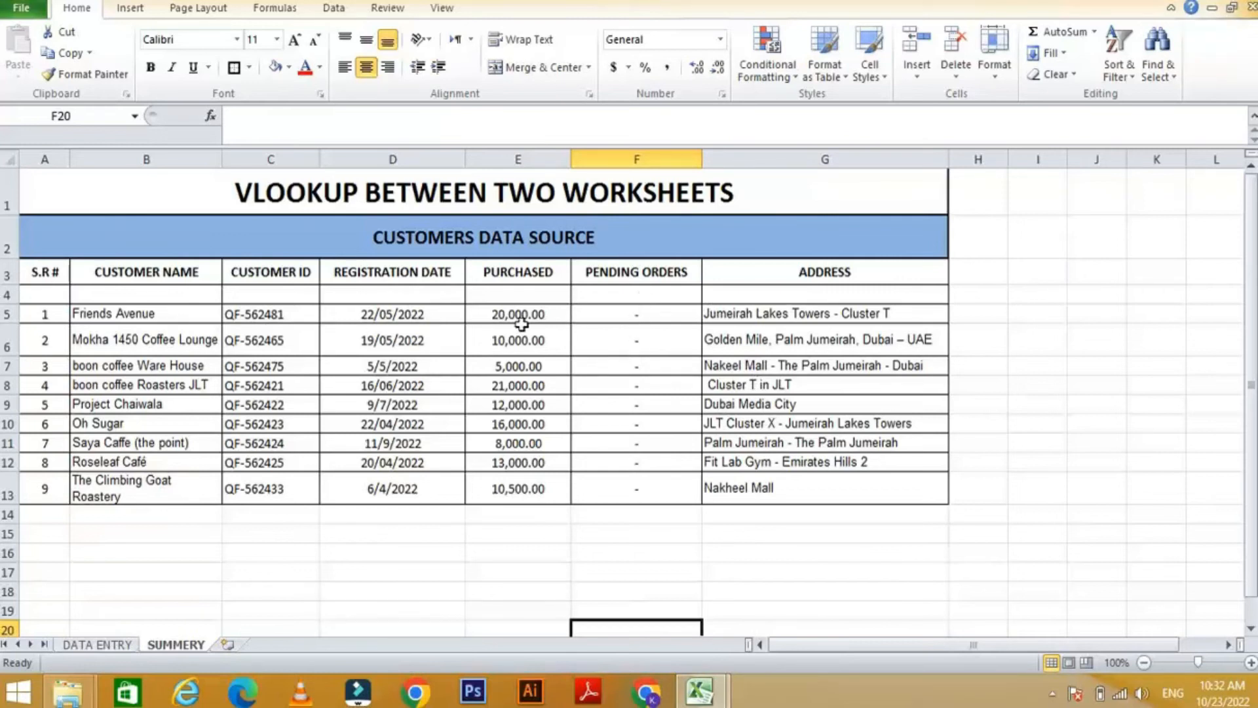
left_click(125, 644)
left_click(919, 535)
left_click_drag(919, 535, 913, 568)
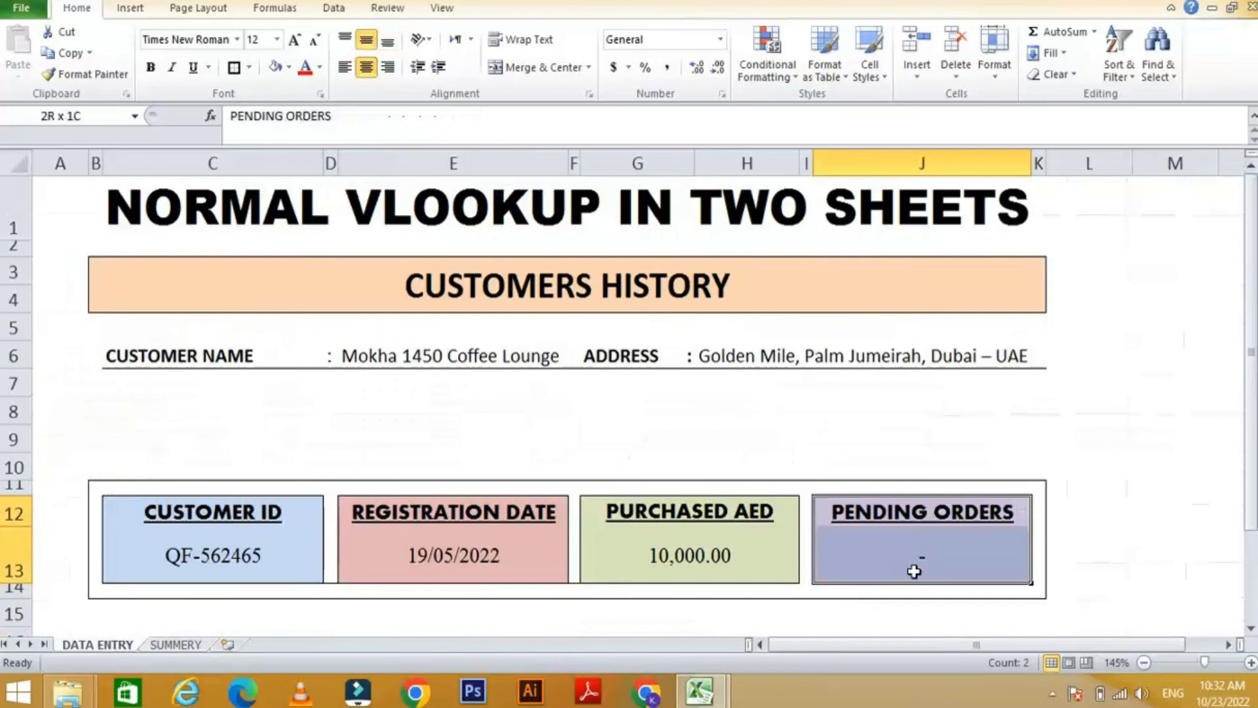
left_click(289, 68)
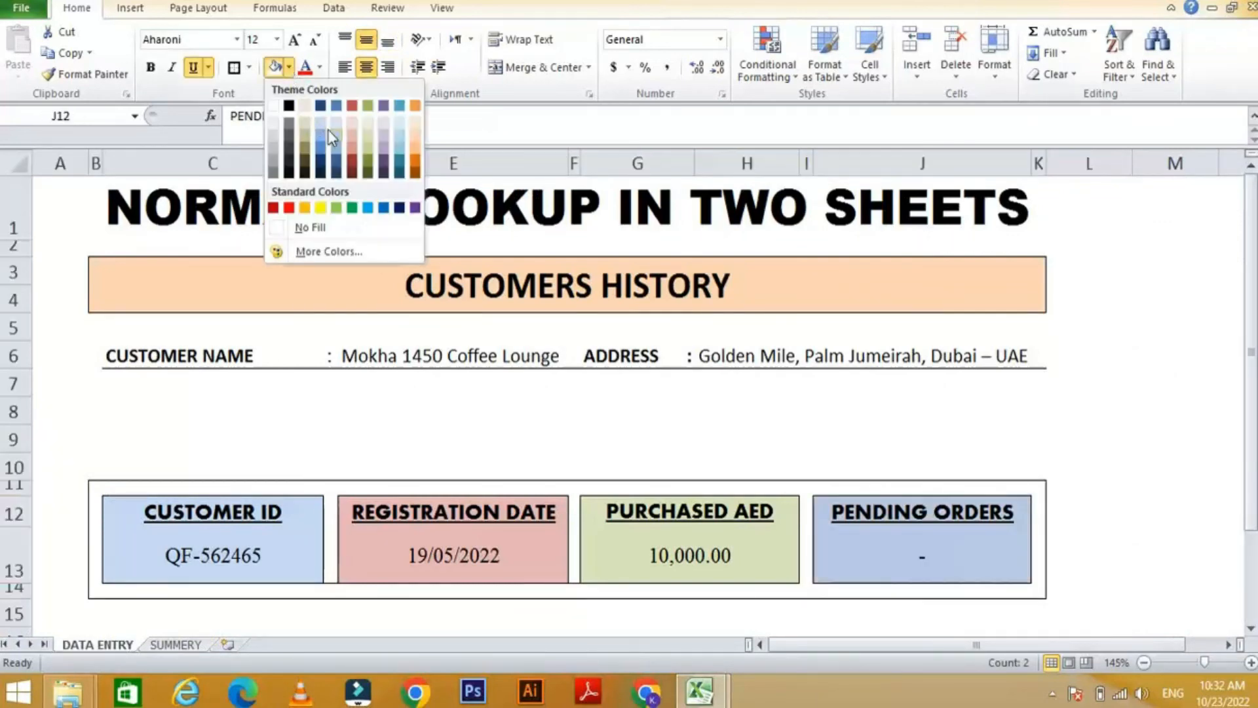
left_click(382, 136)
left_click(1083, 471)
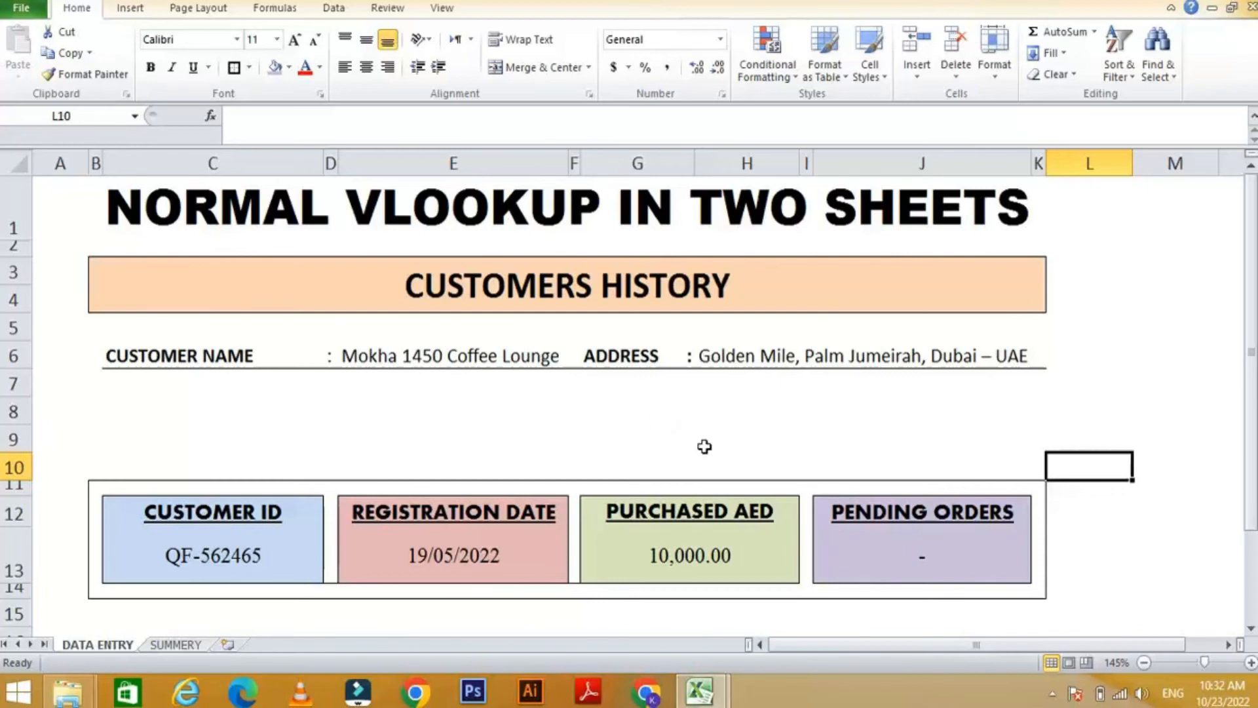
left_click(1191, 519)
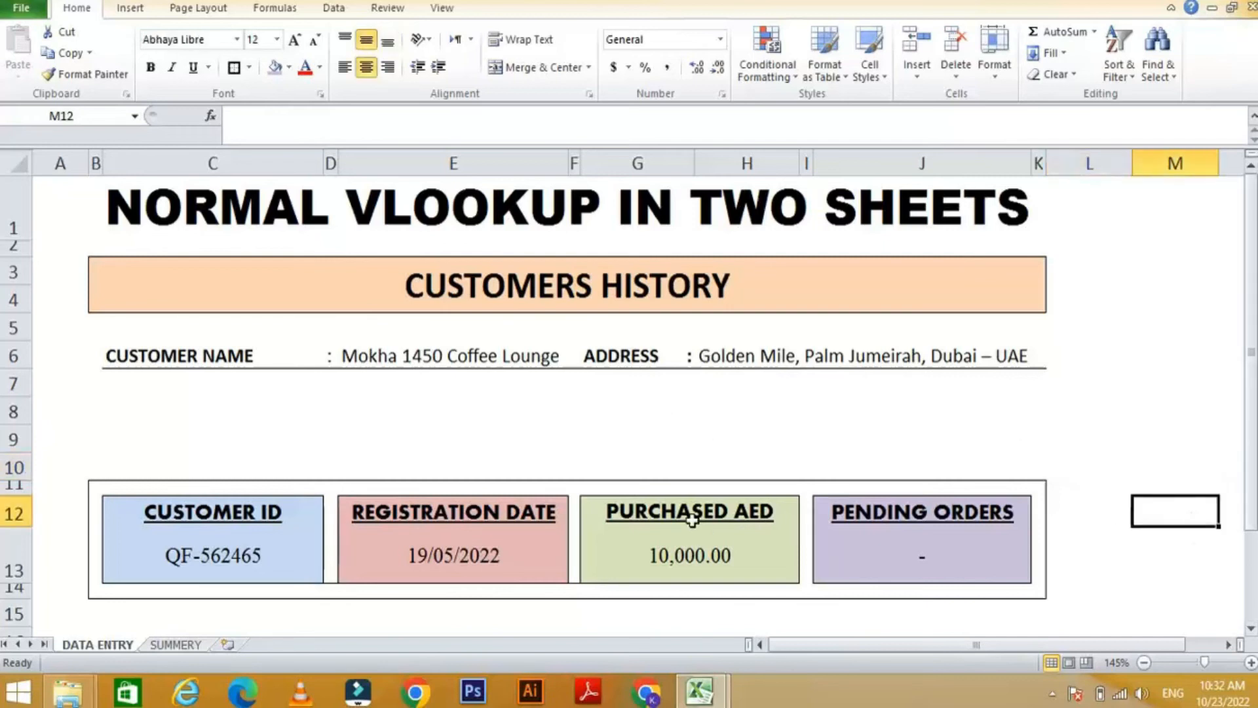
Step: Test the lookup fields by choosing Oh Sugar and then Roseleaf Café as the CUSTOMER NAME in E6
left_click(462, 354)
left_click(577, 358)
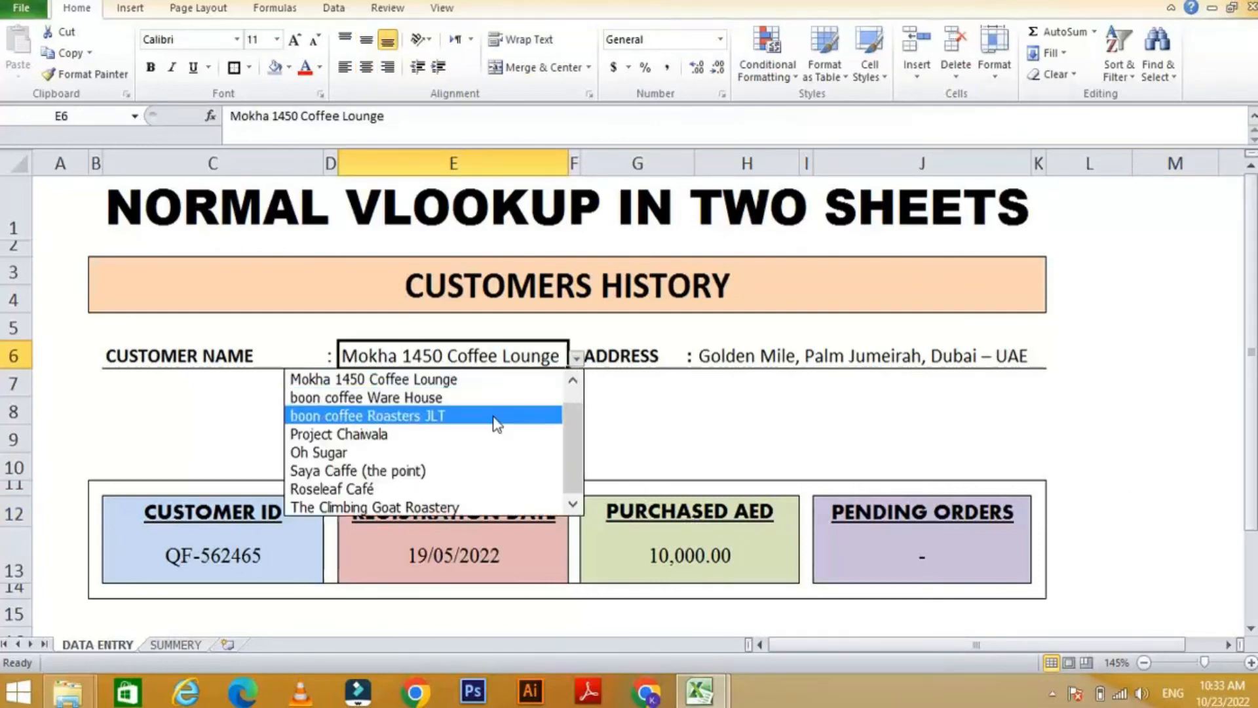
left_click(425, 457)
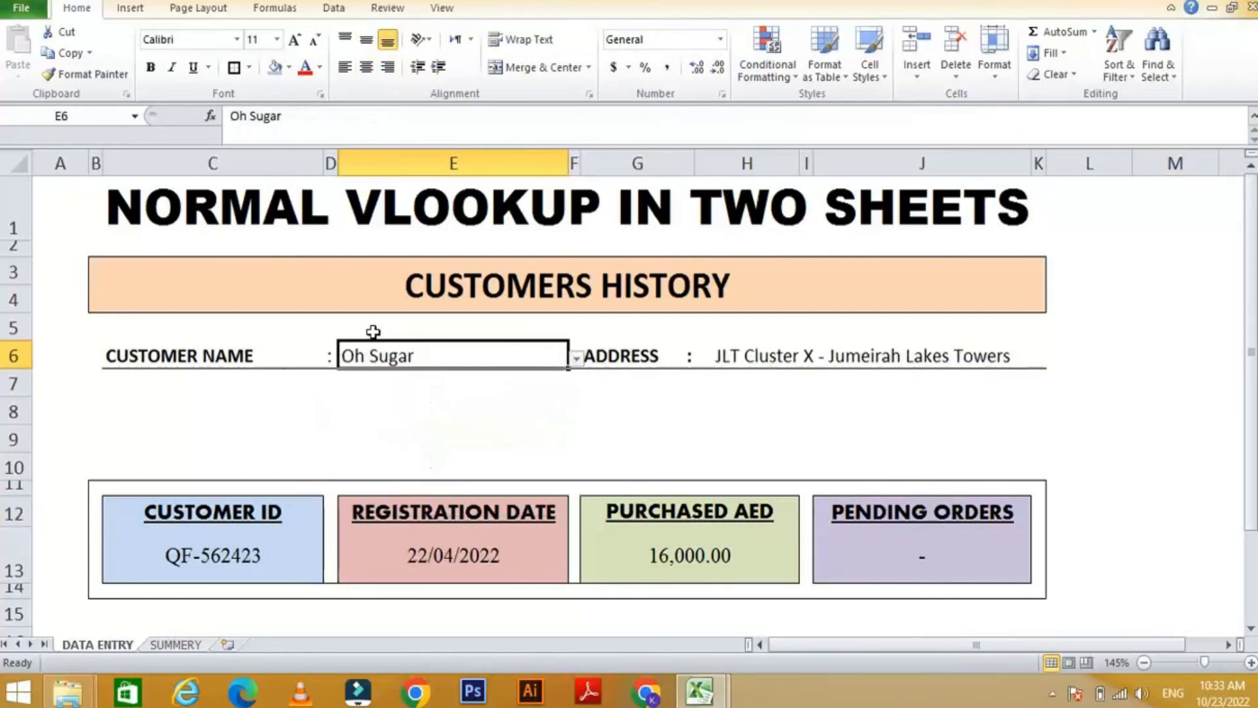
left_click(576, 359)
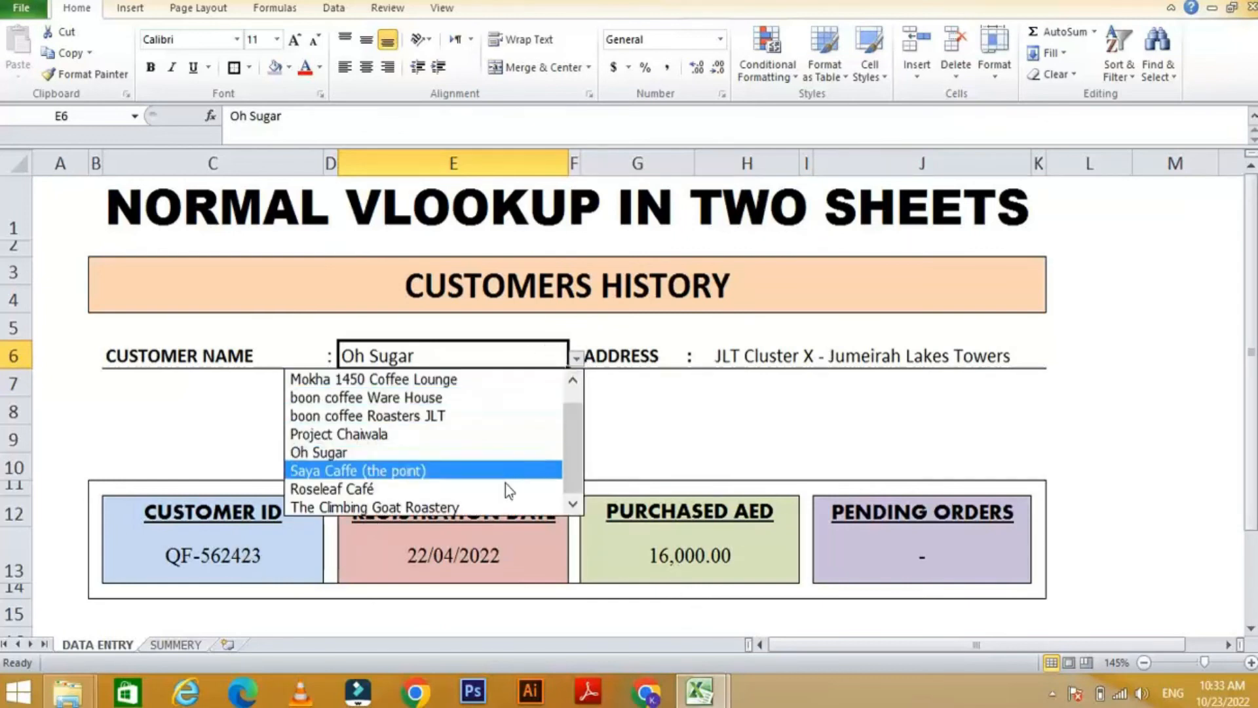
left_click(426, 598)
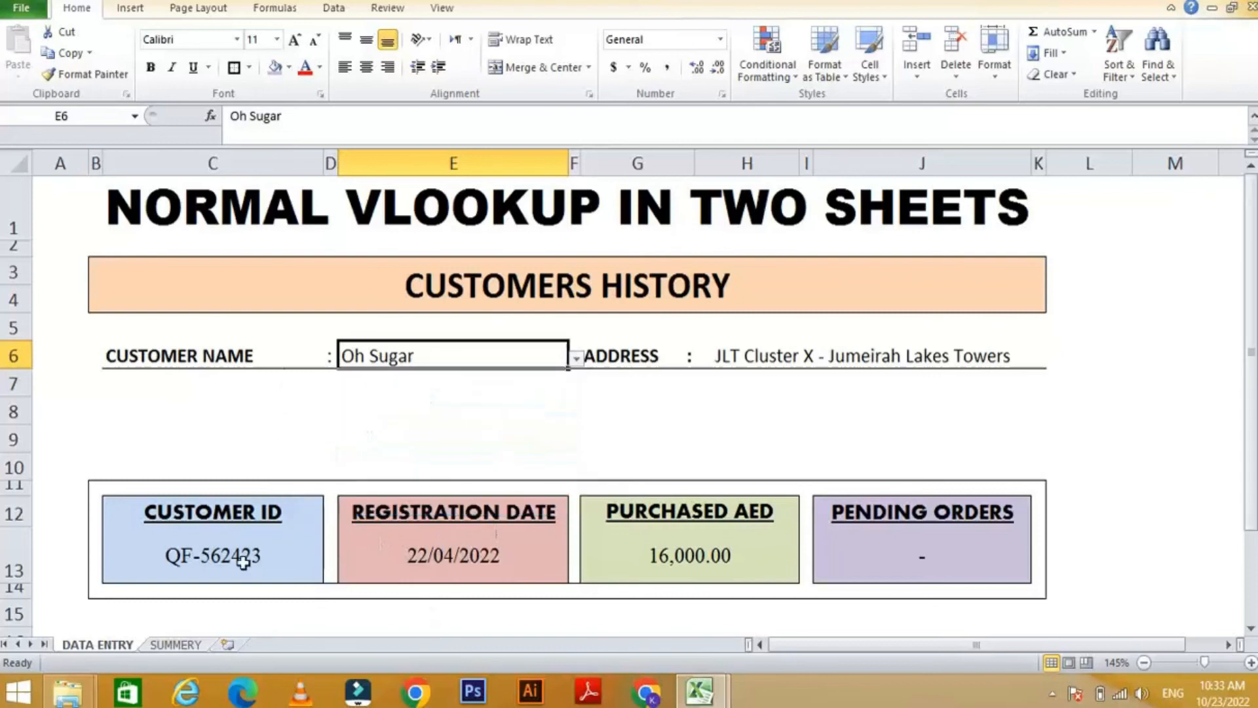
left_click(577, 359)
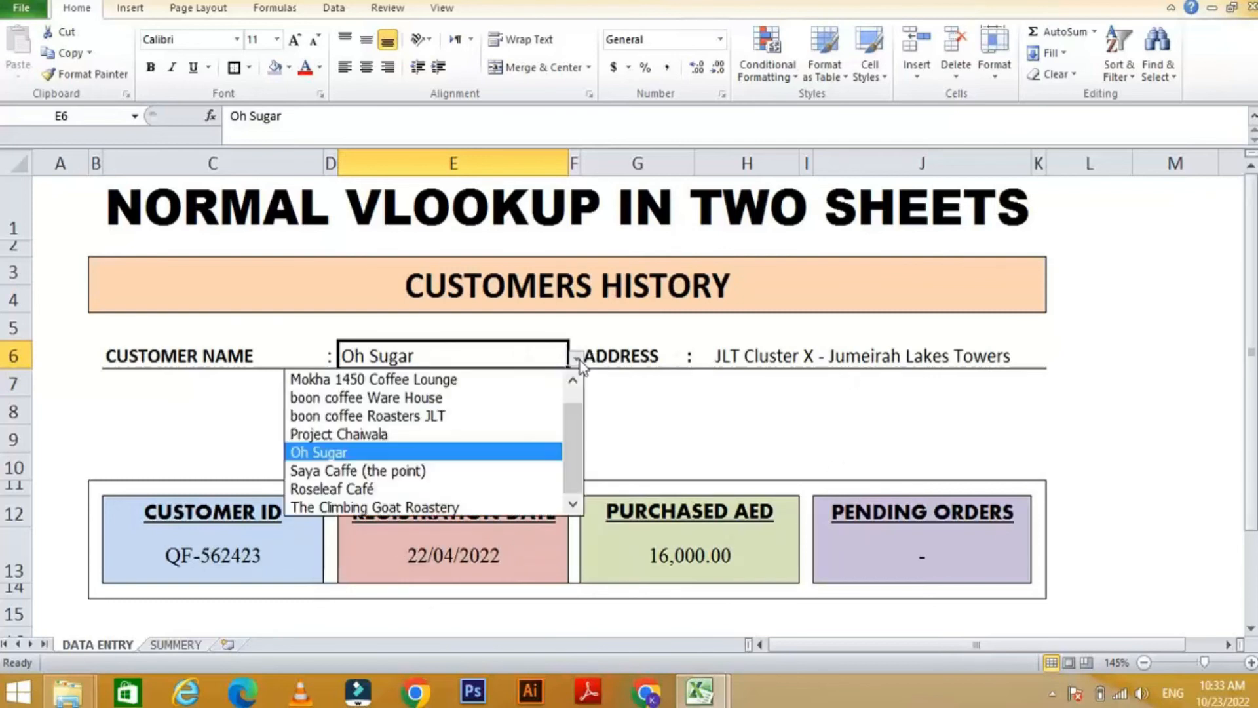
left_click(407, 489)
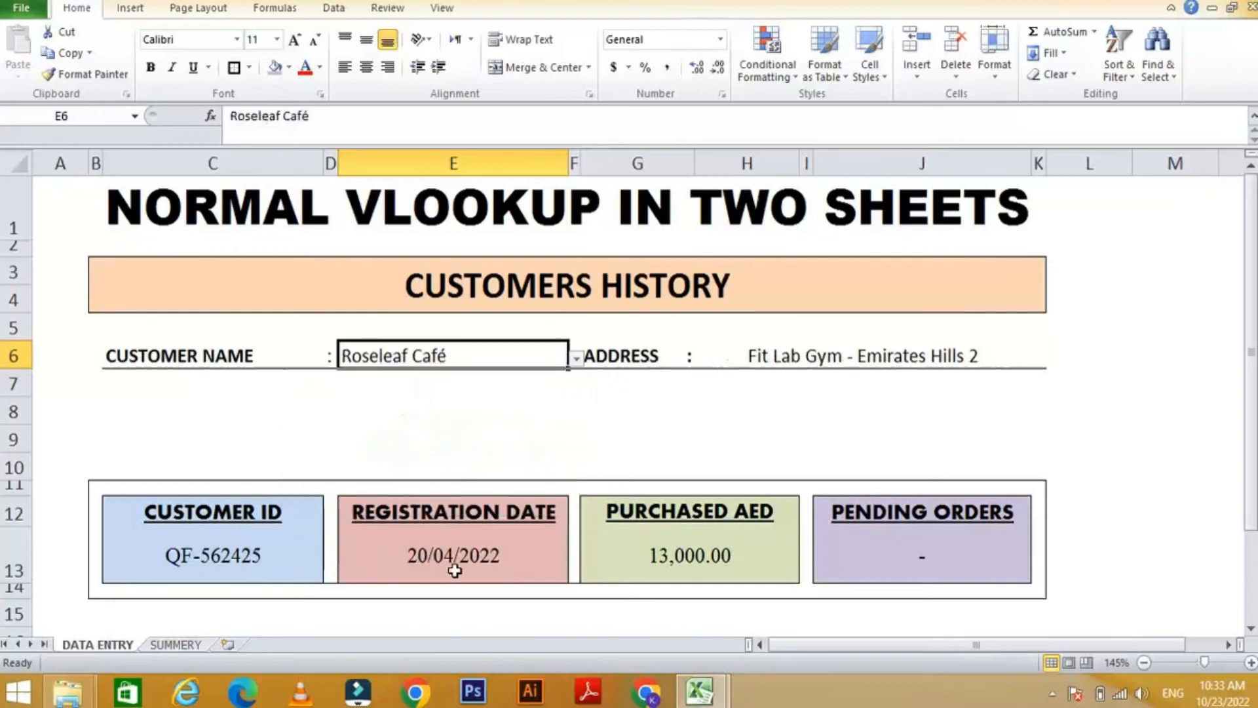
Step: Choose boon coffee Ware House as the CUSTOMER NAME and check its looked-up details
left_click(578, 360)
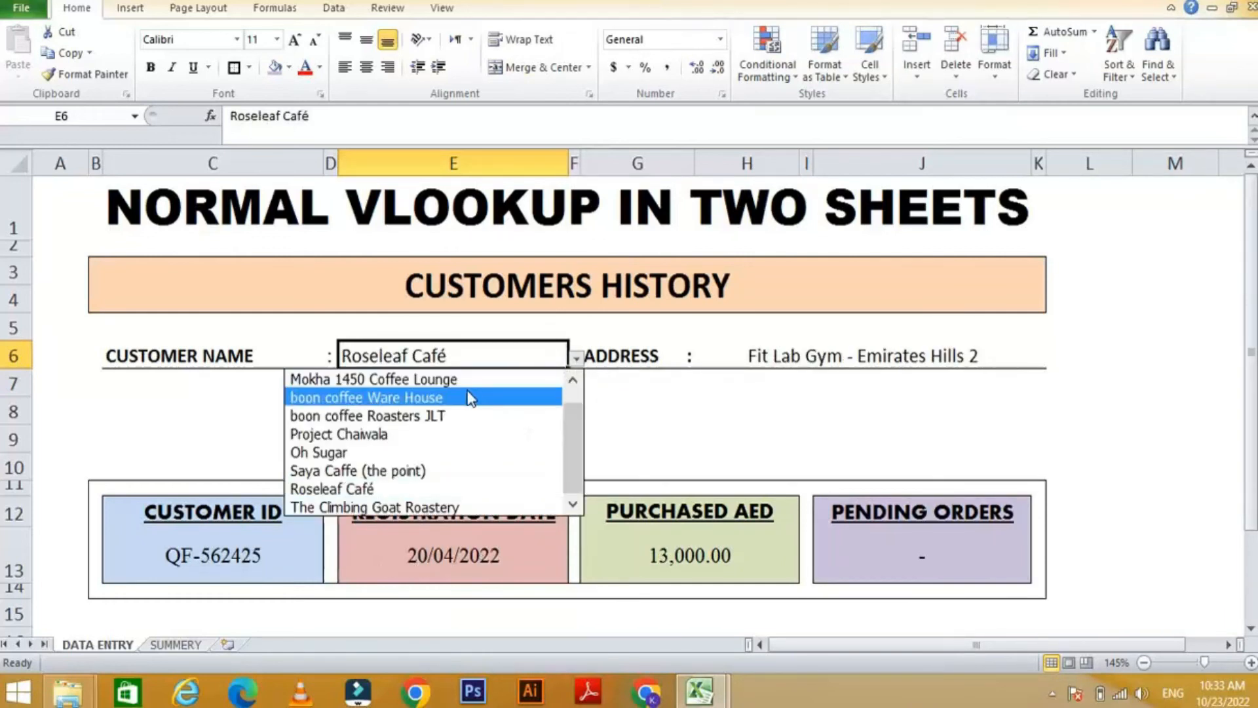
left_click(465, 398)
key("Return")
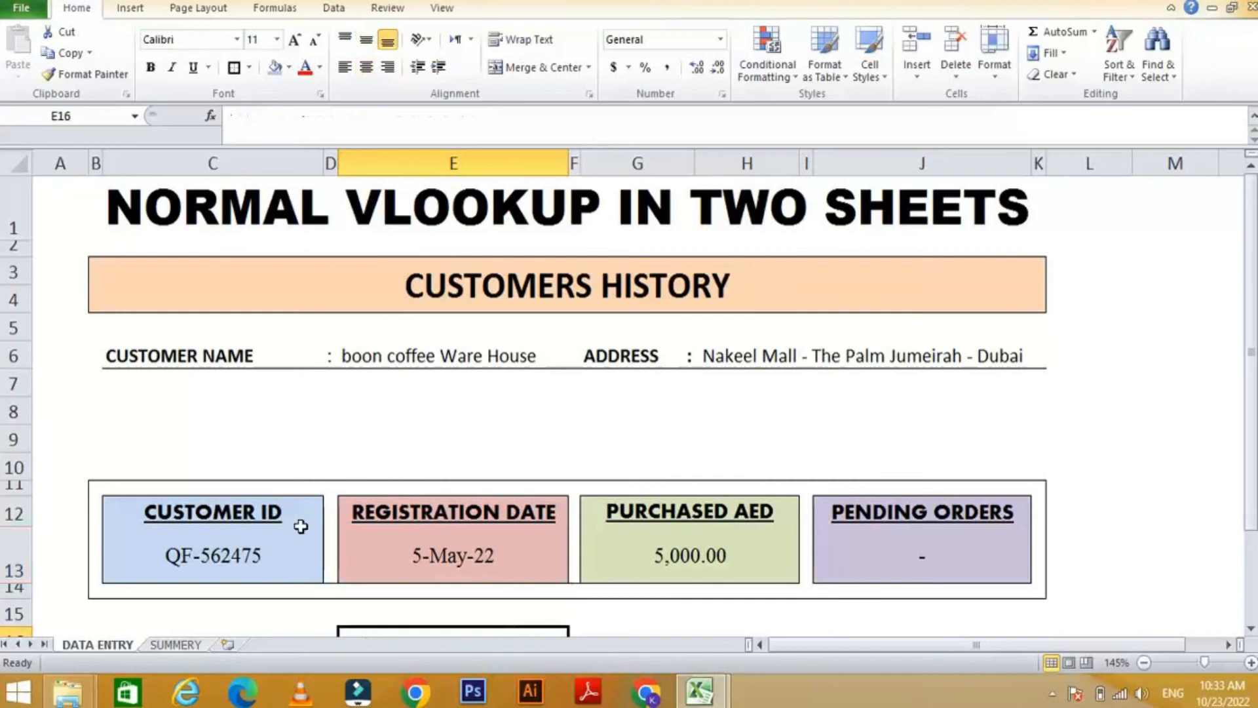
left_click_drag(267, 560, 826, 544)
Step: Alternate the CUSTOMER NAME between Project Chaiwala and The Climbing Goat Roastery, ending on Project Chaiwala, to test the lookups
left_click(544, 357)
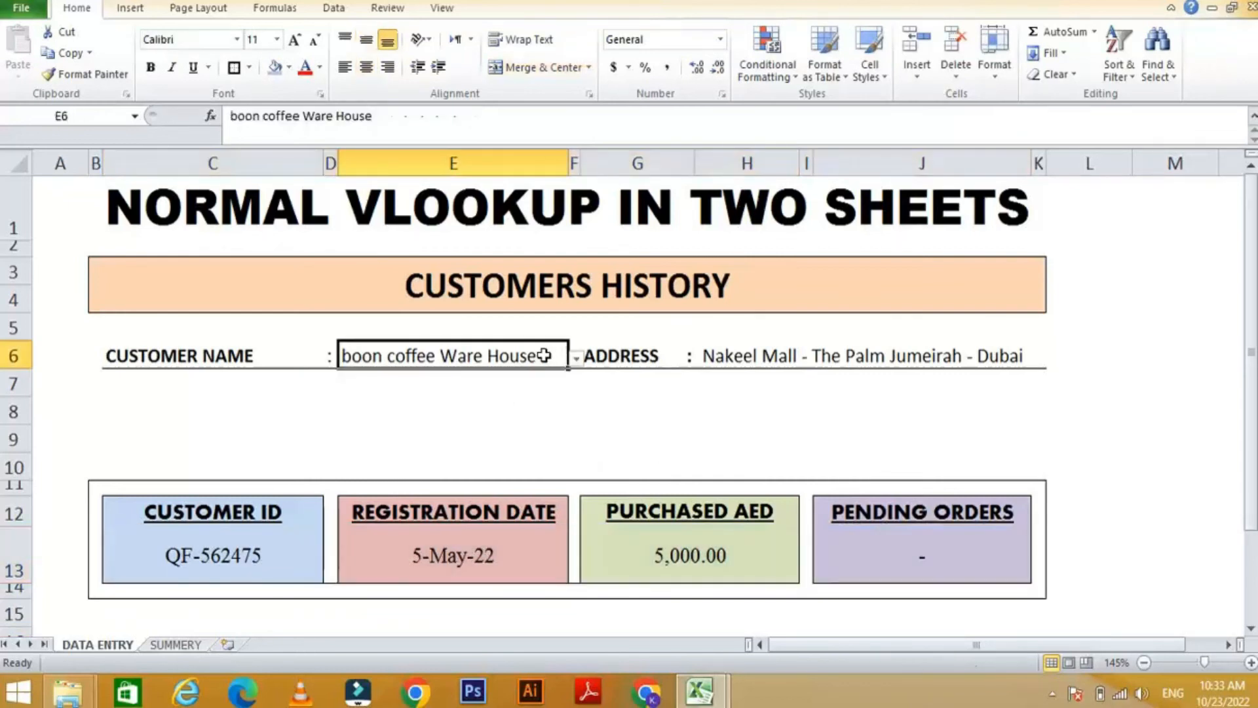
left_click(576, 360)
left_click(414, 435)
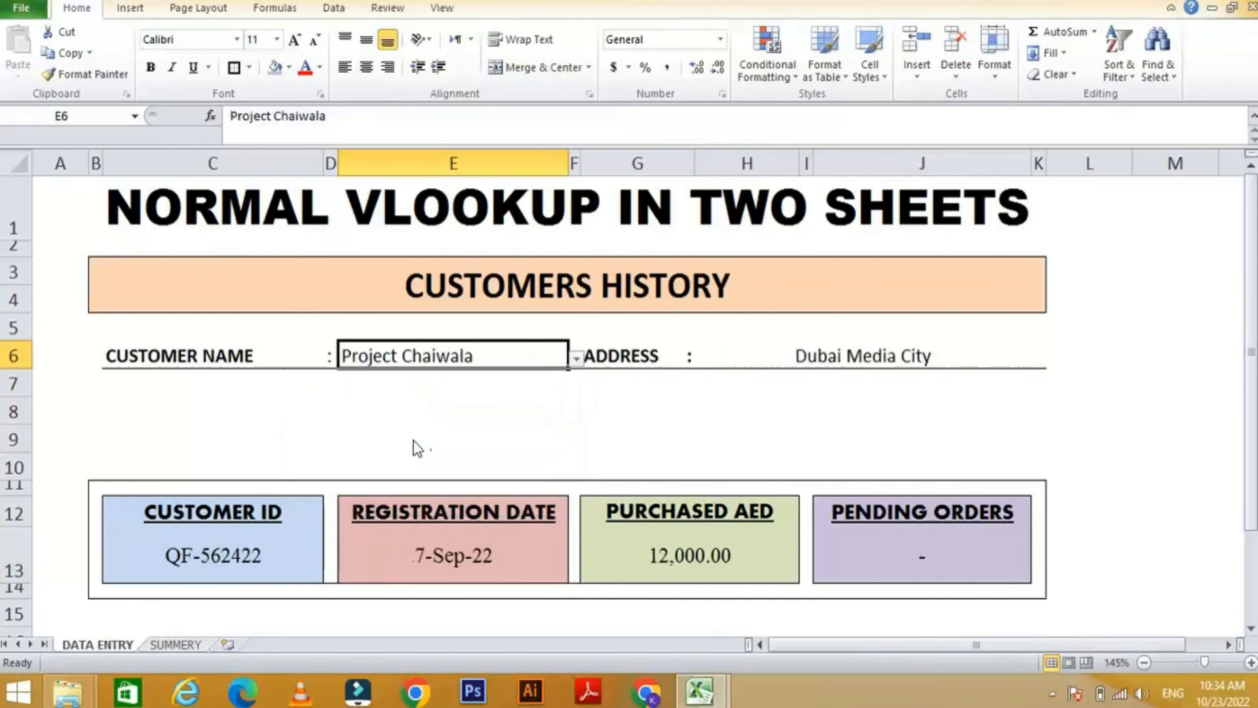
left_click(577, 358)
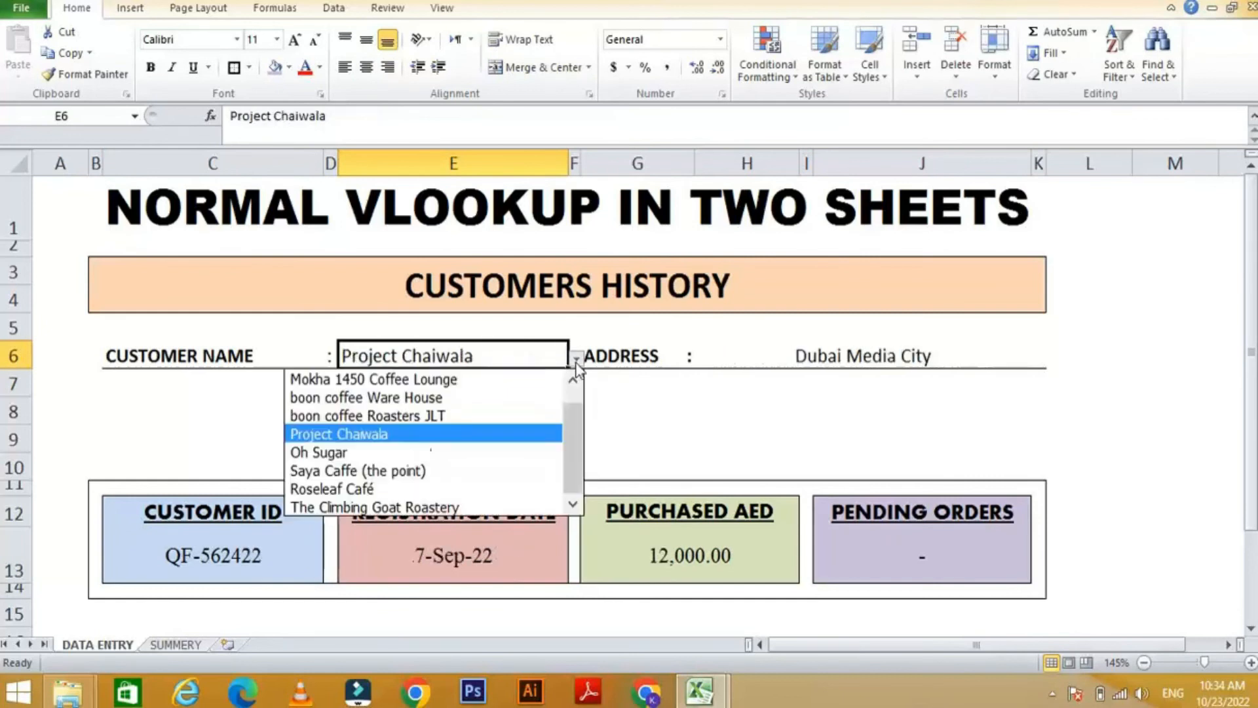
left_click(380, 505)
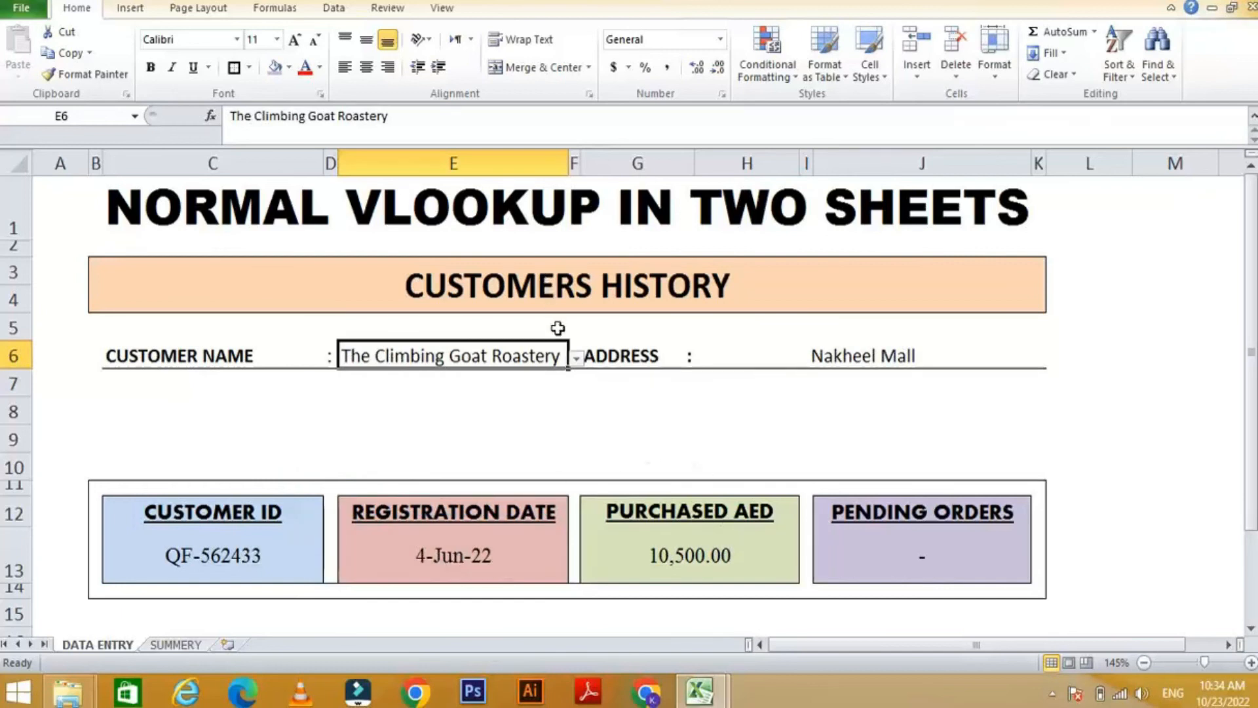
left_click(576, 358)
left_click(453, 433)
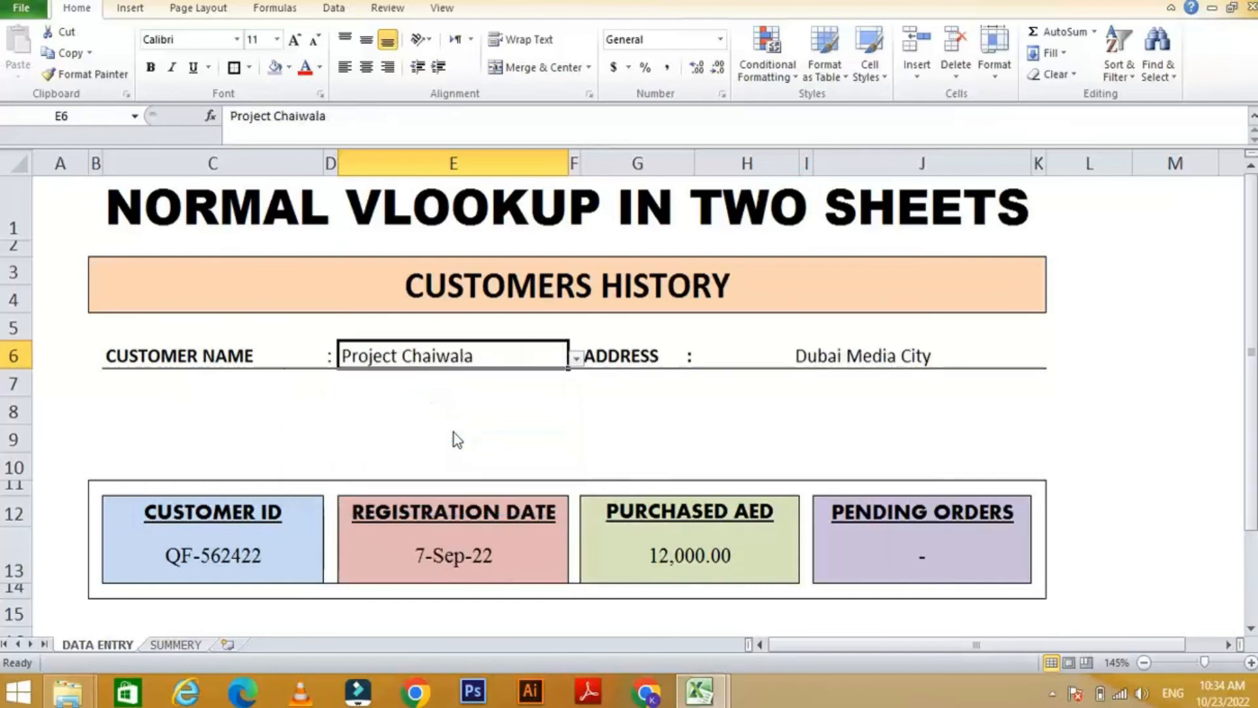
Step: Set the CUSTOMER NAME in E6 to boon coffee Roasters JLT and then to Saya Caffe (the point)
left_click(576, 359)
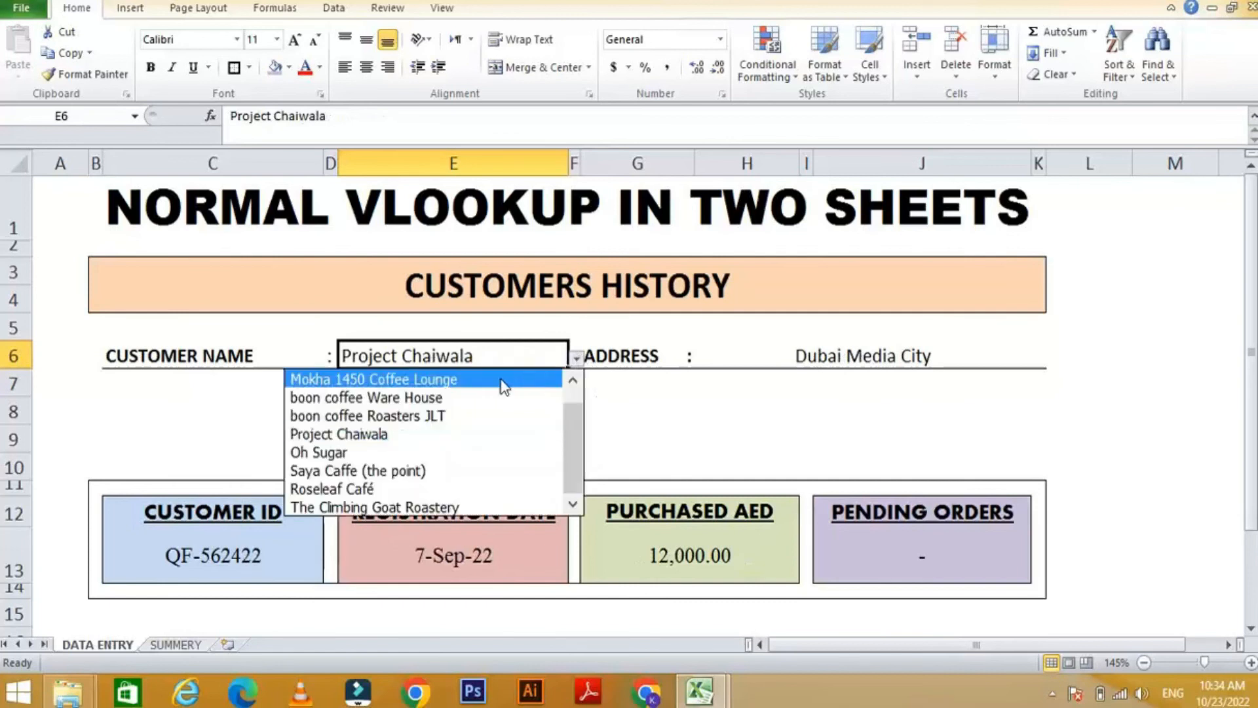
left_click(467, 421)
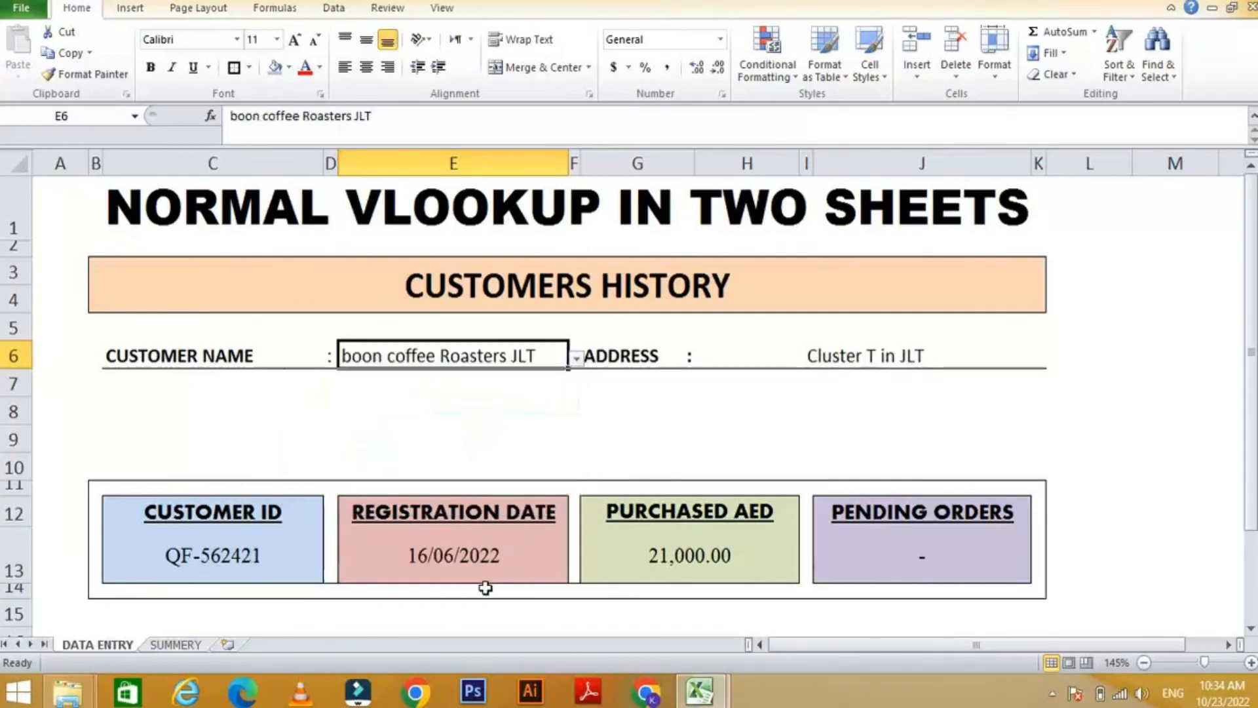
left_click(576, 359)
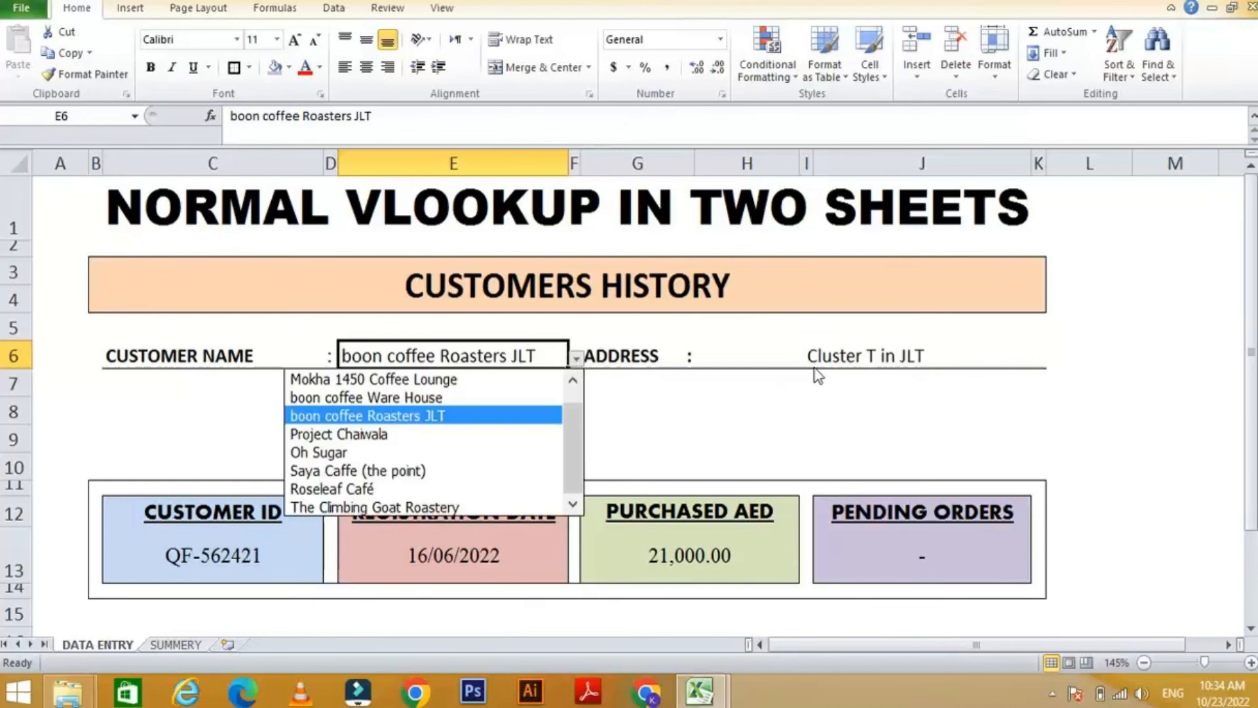
left_click(418, 473)
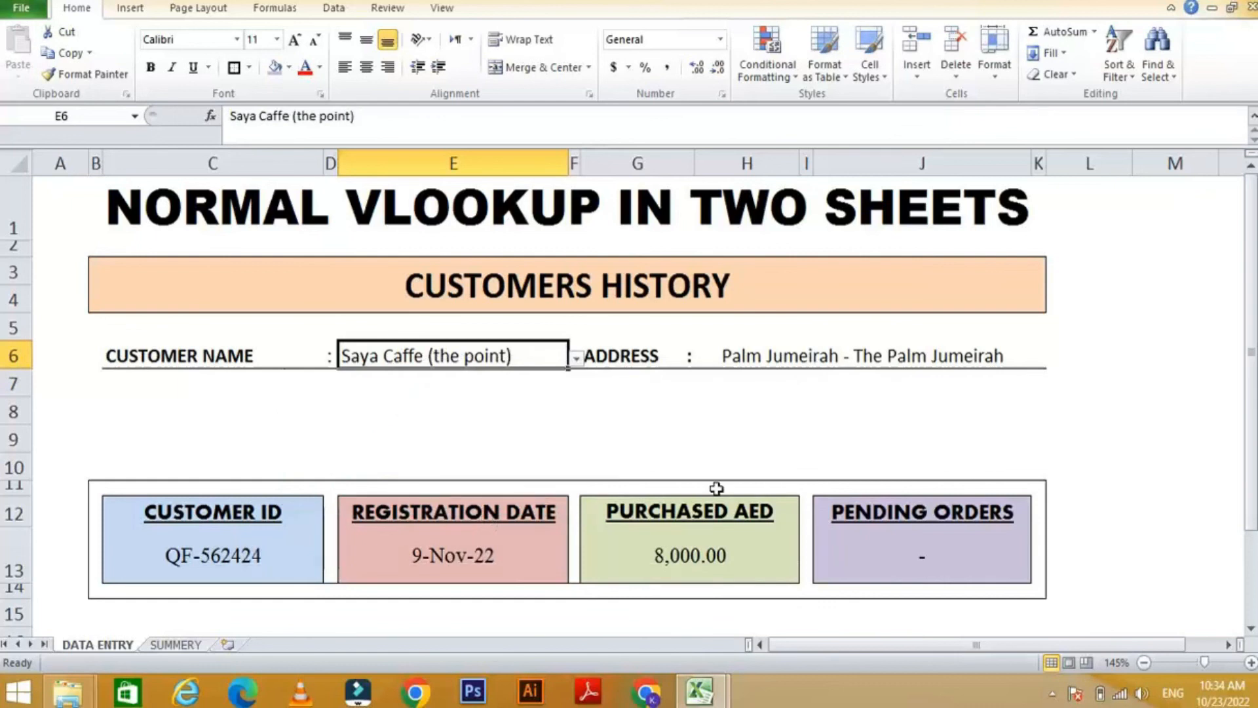
left_click(905, 366)
scroll(944, 479, "down", 4)
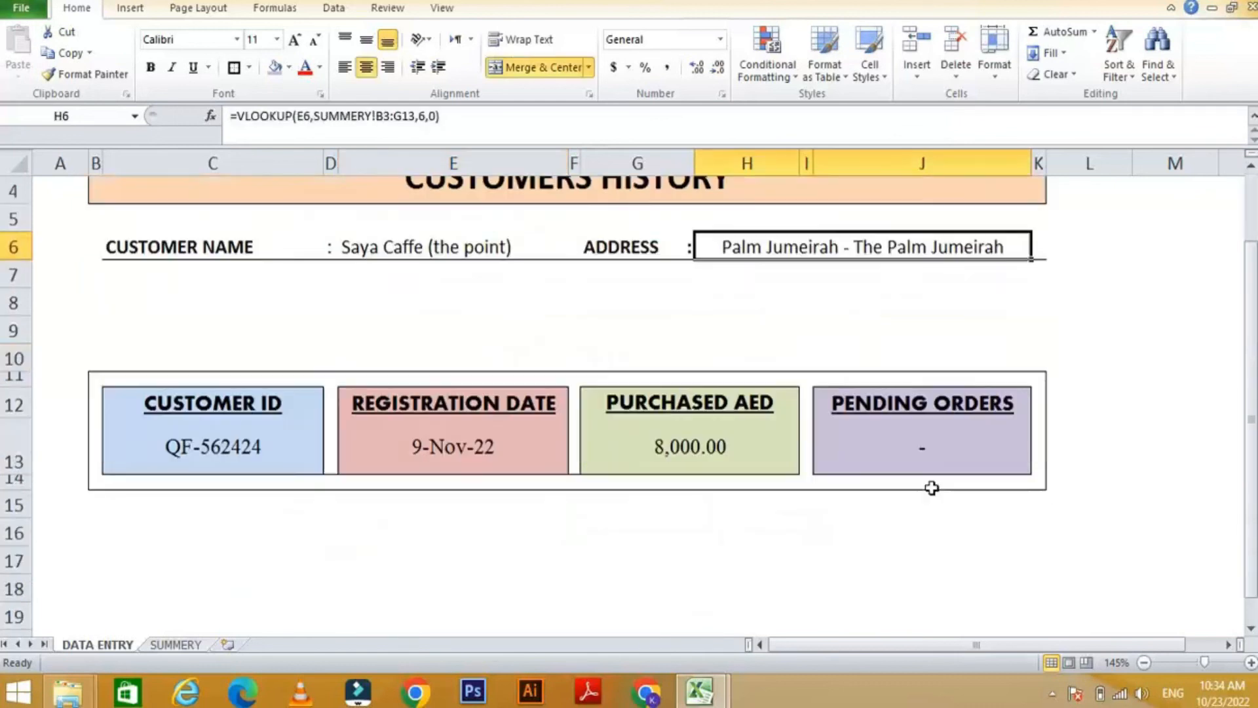
left_click(871, 569)
scroll(817, 520, "up", 4)
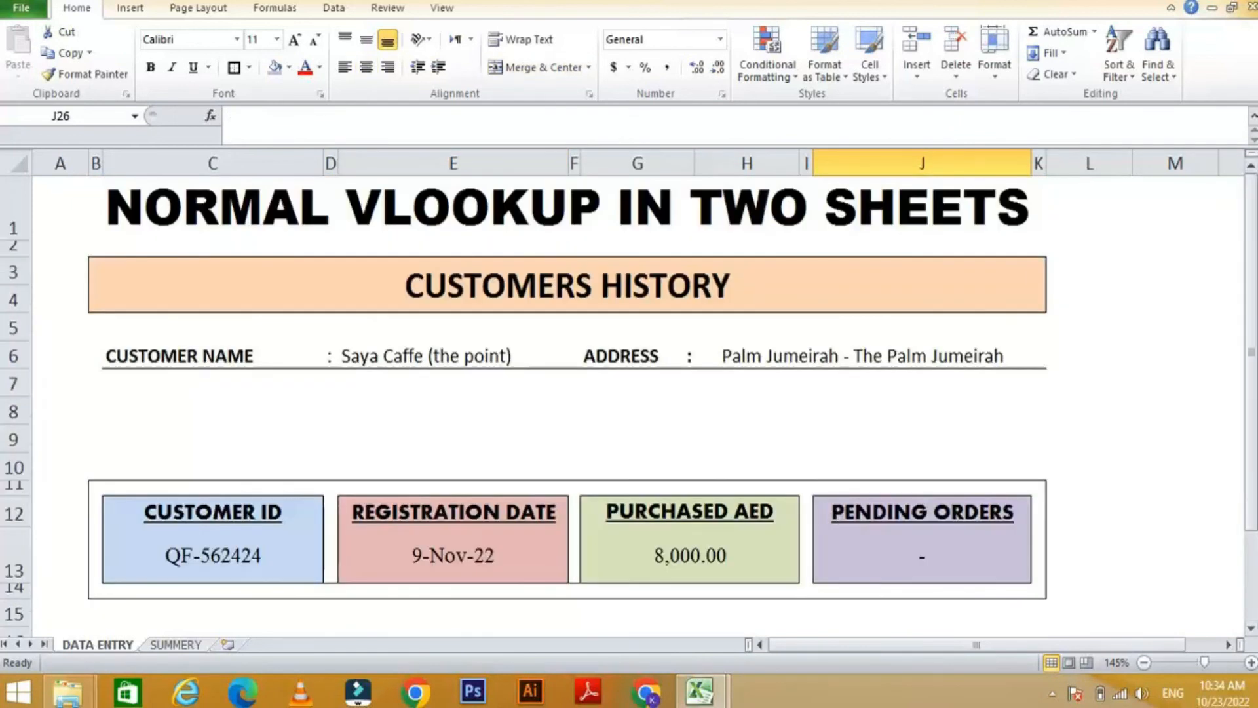